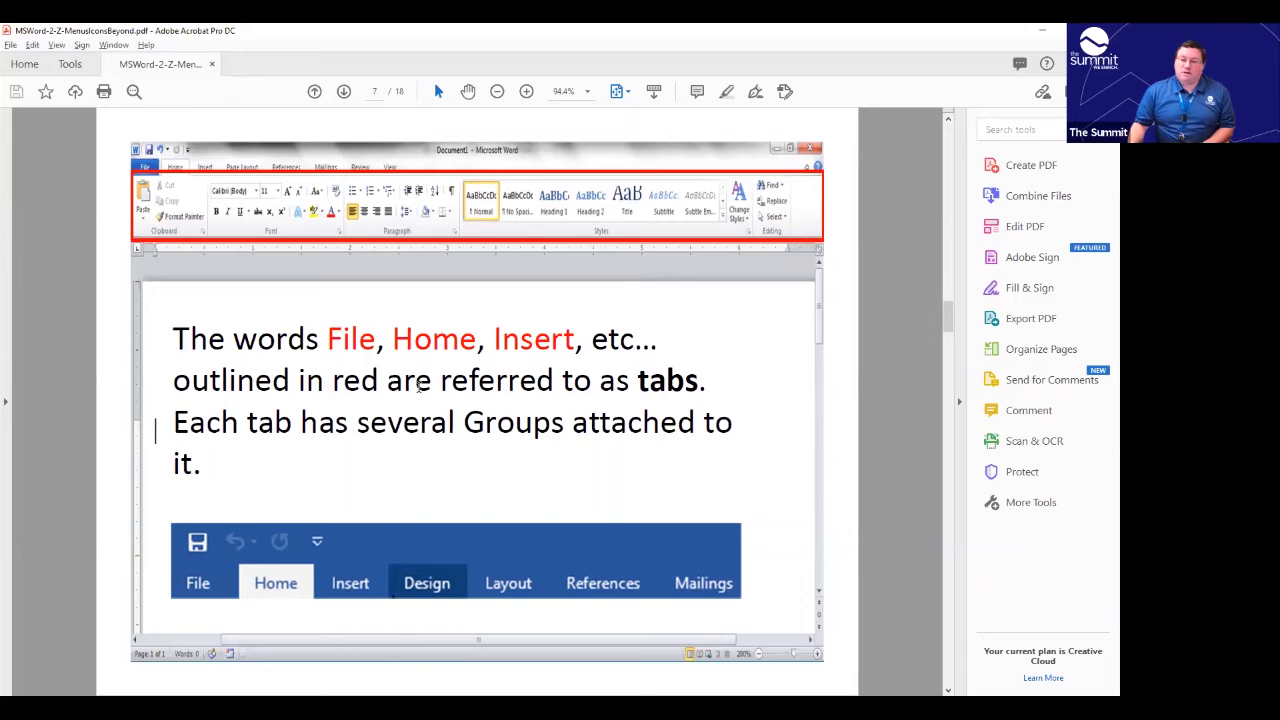
# Switch to the Word document, select "Welcome to the page" and look over the file-related commands.
pyautogui.scroll(-1, 410, 385)
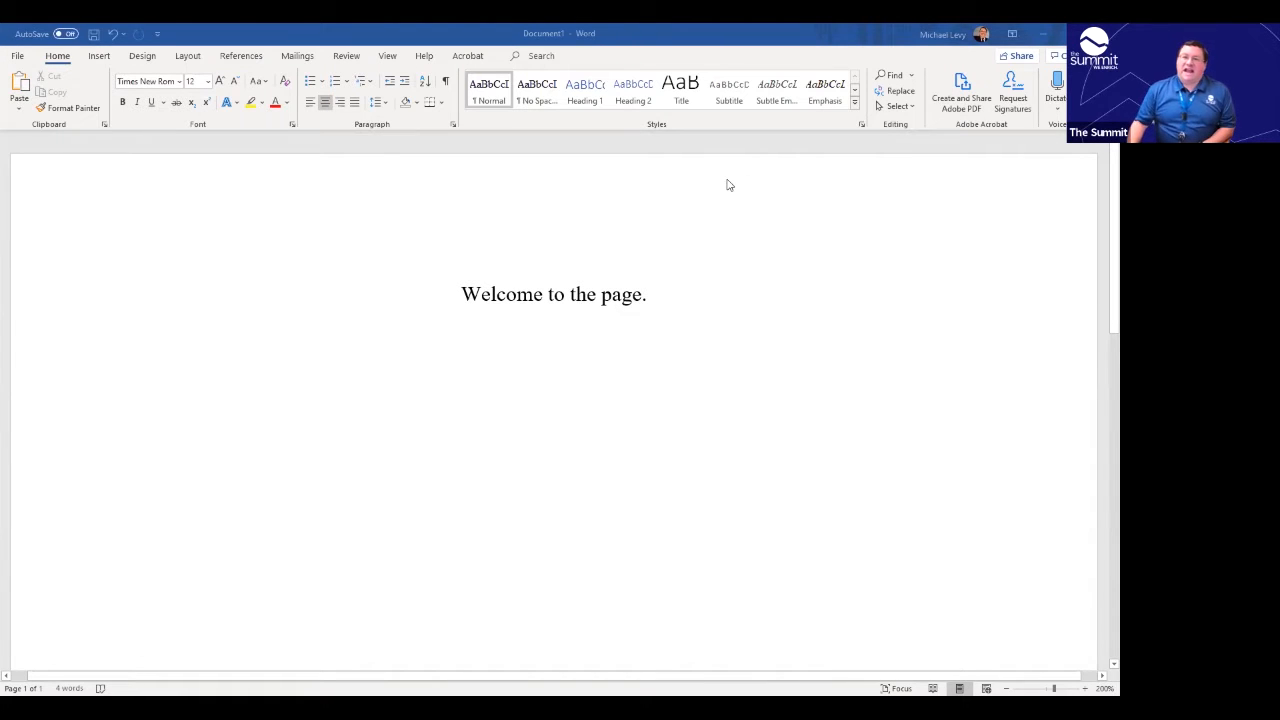
pyautogui.click(462, 291)
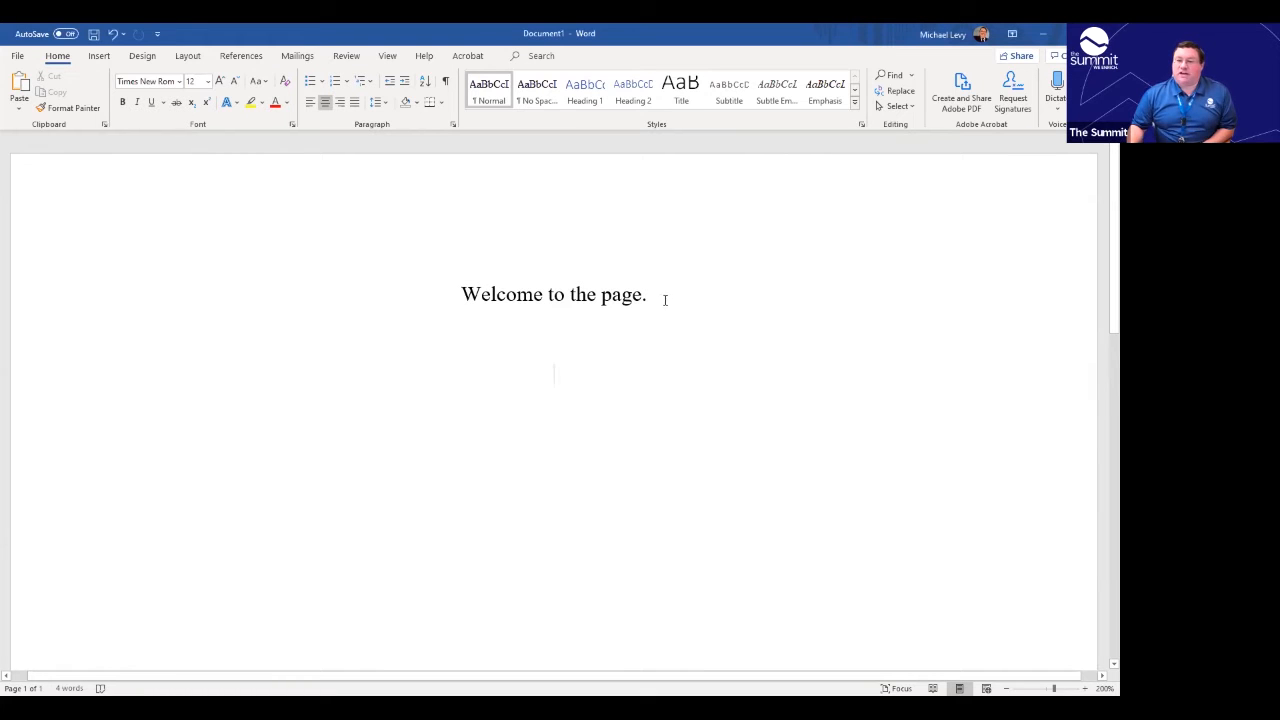
pyautogui.moveTo(462, 292); pyautogui.dragTo(642, 296)
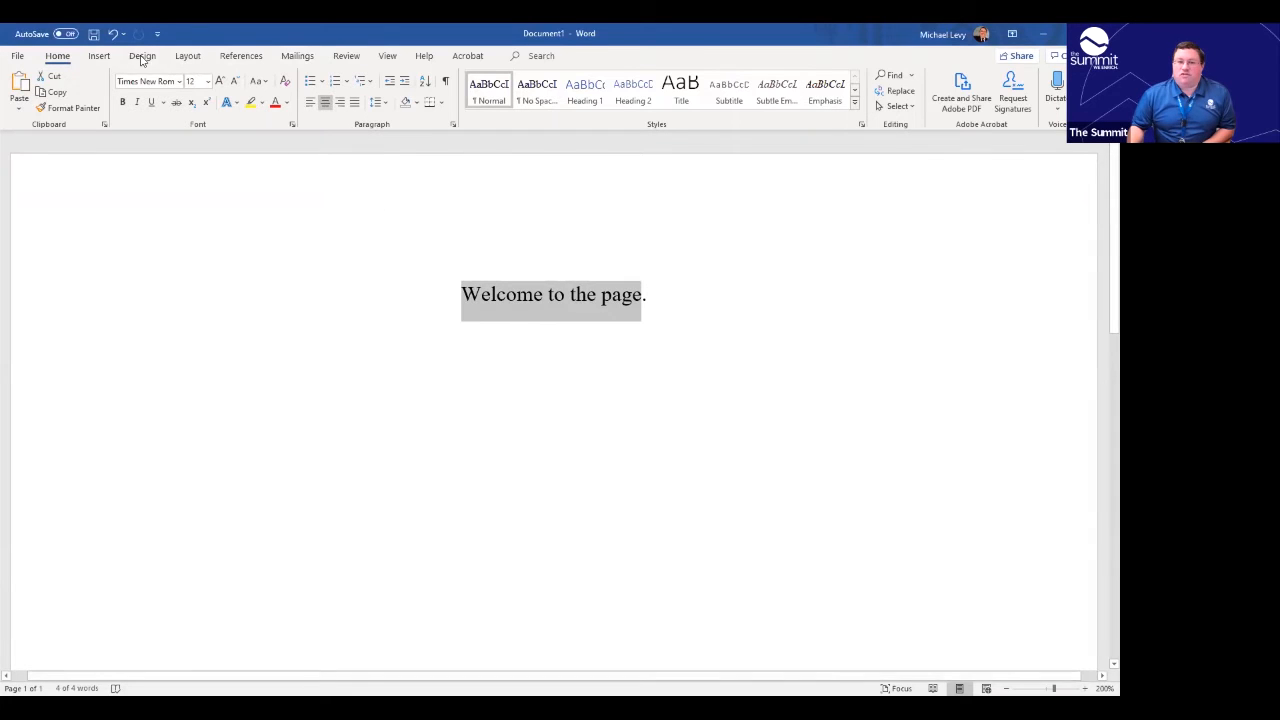
pyautogui.click(17, 57)
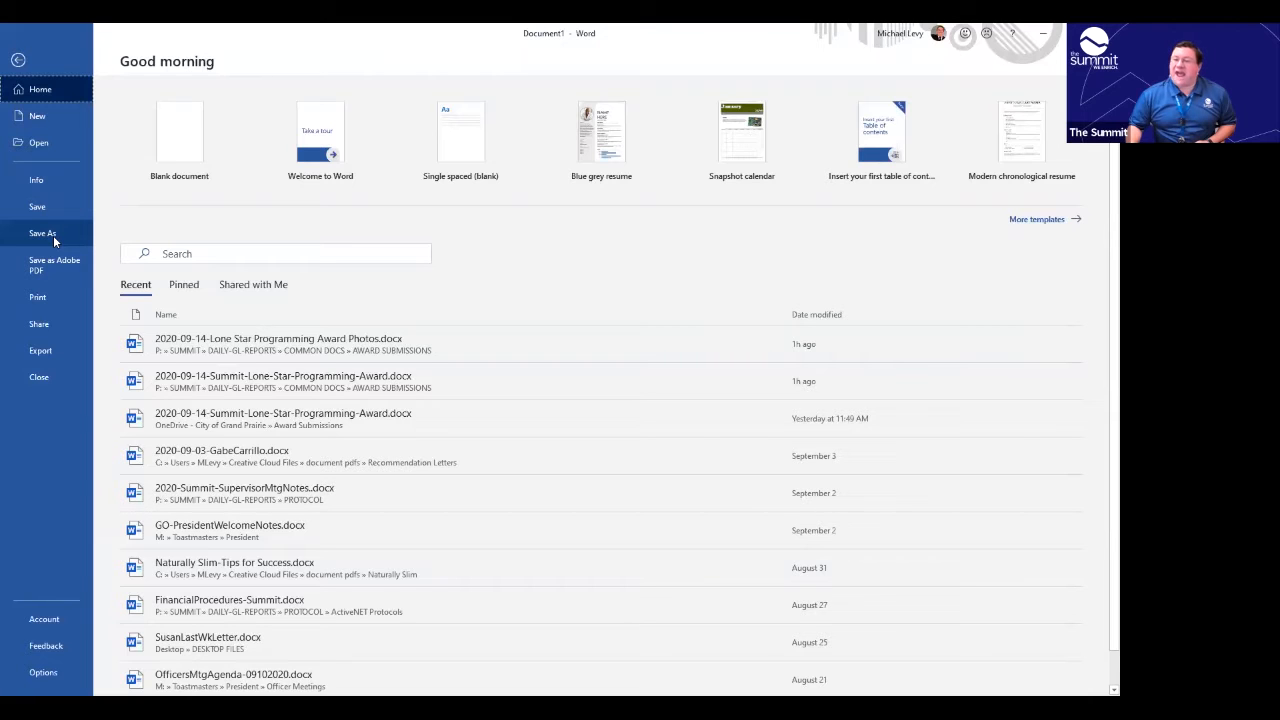
pyautogui.click(19, 60)
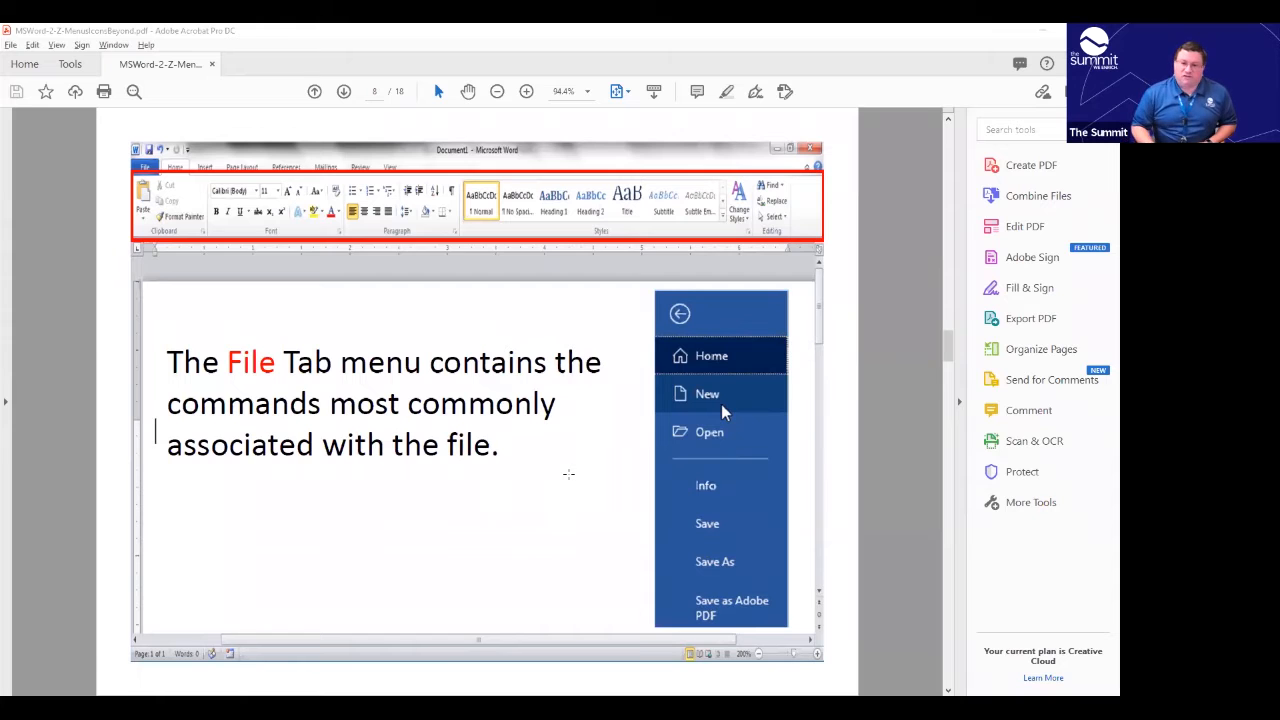
pyautogui.click(568, 473)
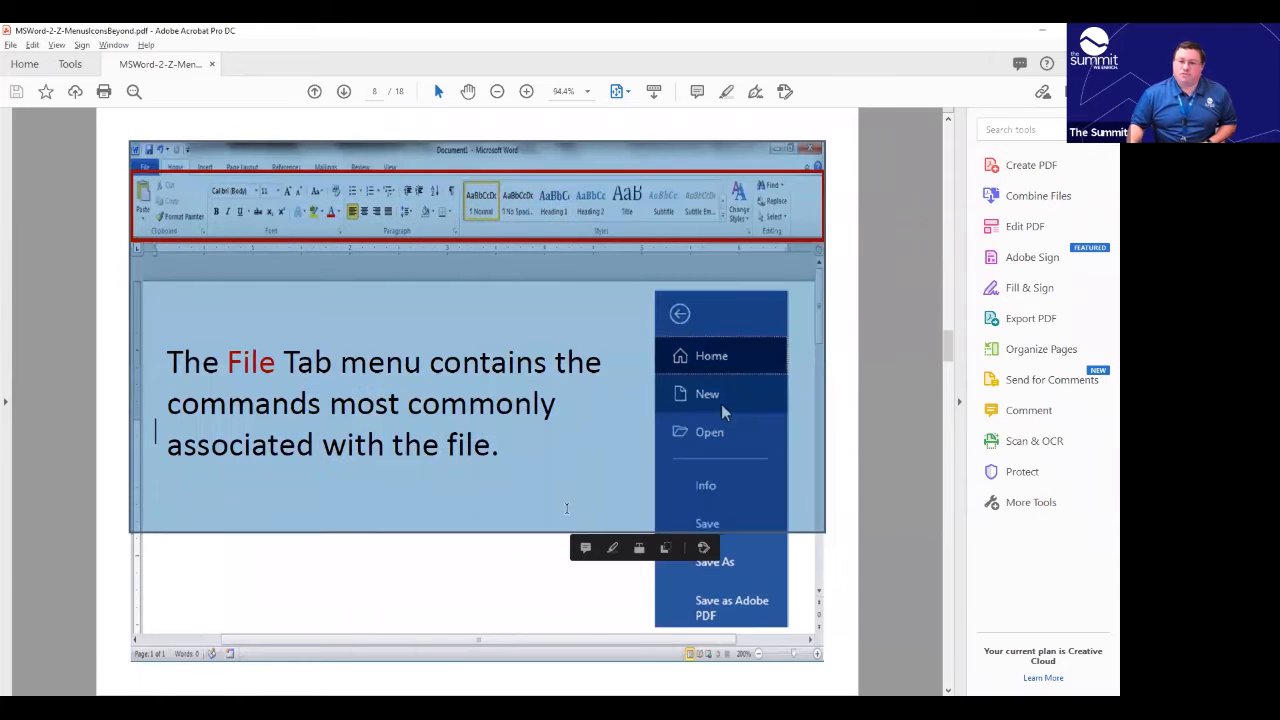
pyautogui.click(587, 546)
pyautogui.click(587, 552)
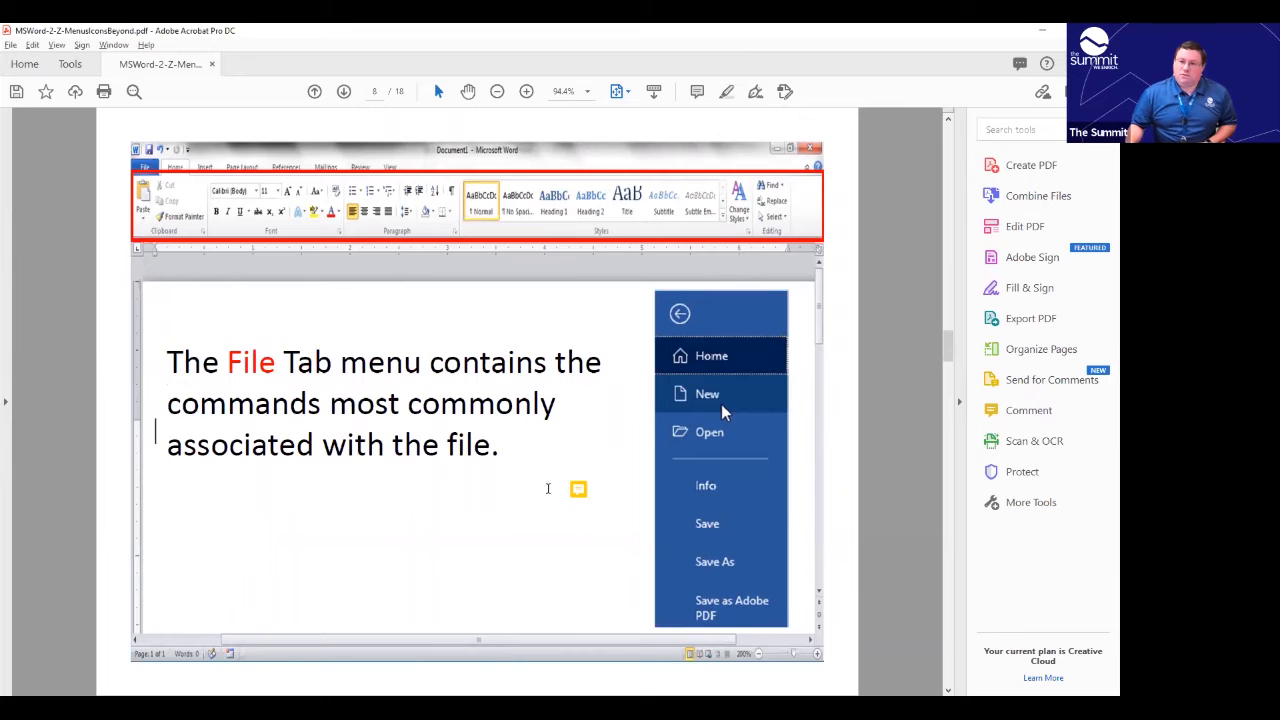
pyautogui.rightClick(580, 490)
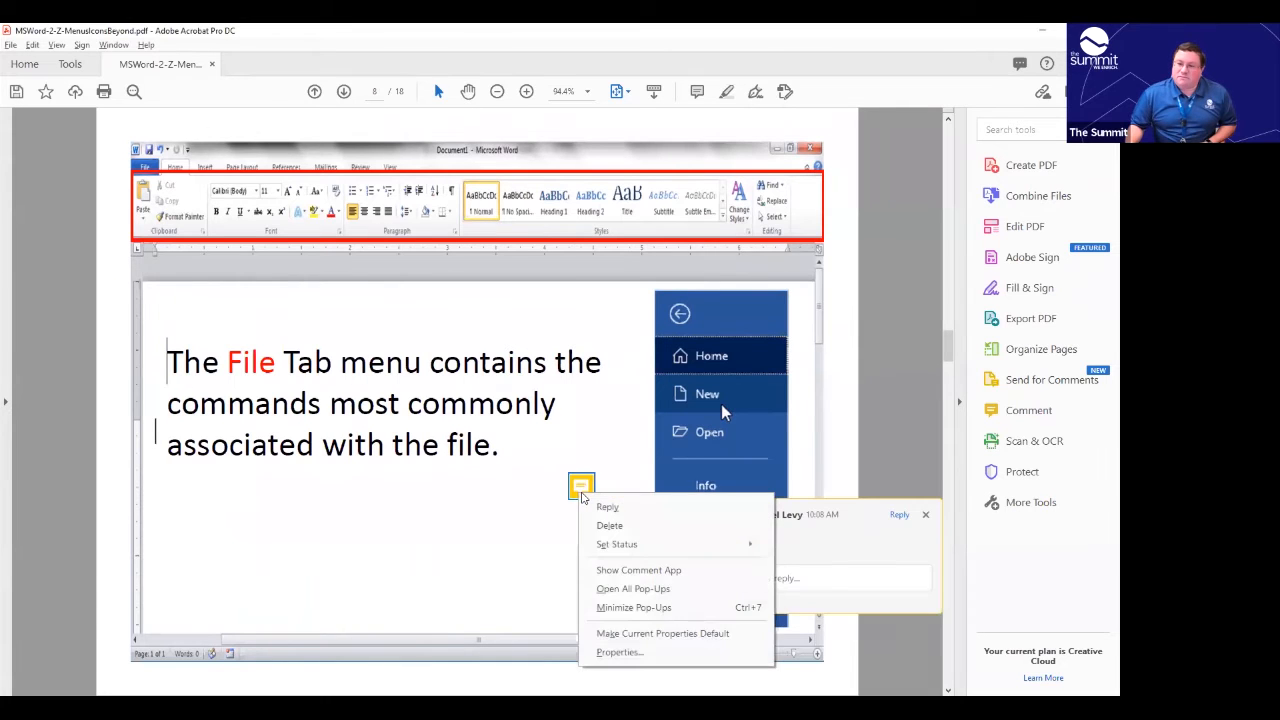
pyautogui.click(609, 524)
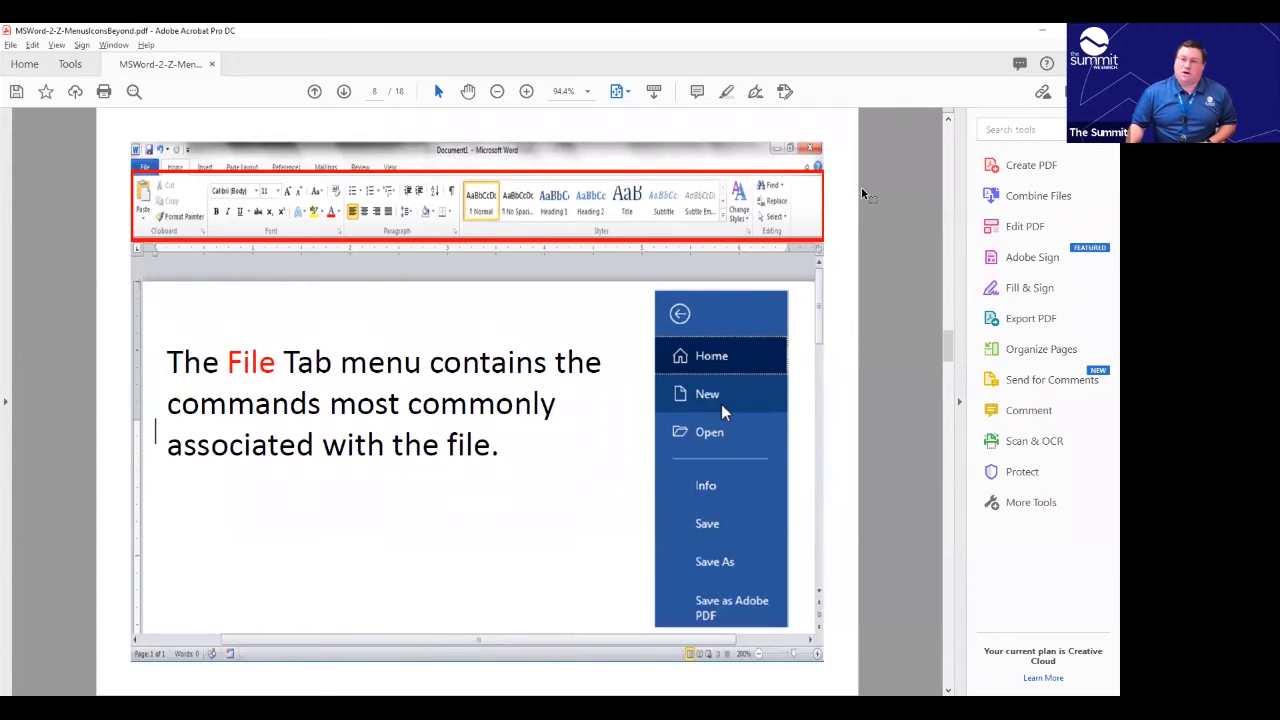
# Switch back to the Word document and set the font size of "Welcome to the page" to 20.
pyautogui.scroll(-1, 883, 207)
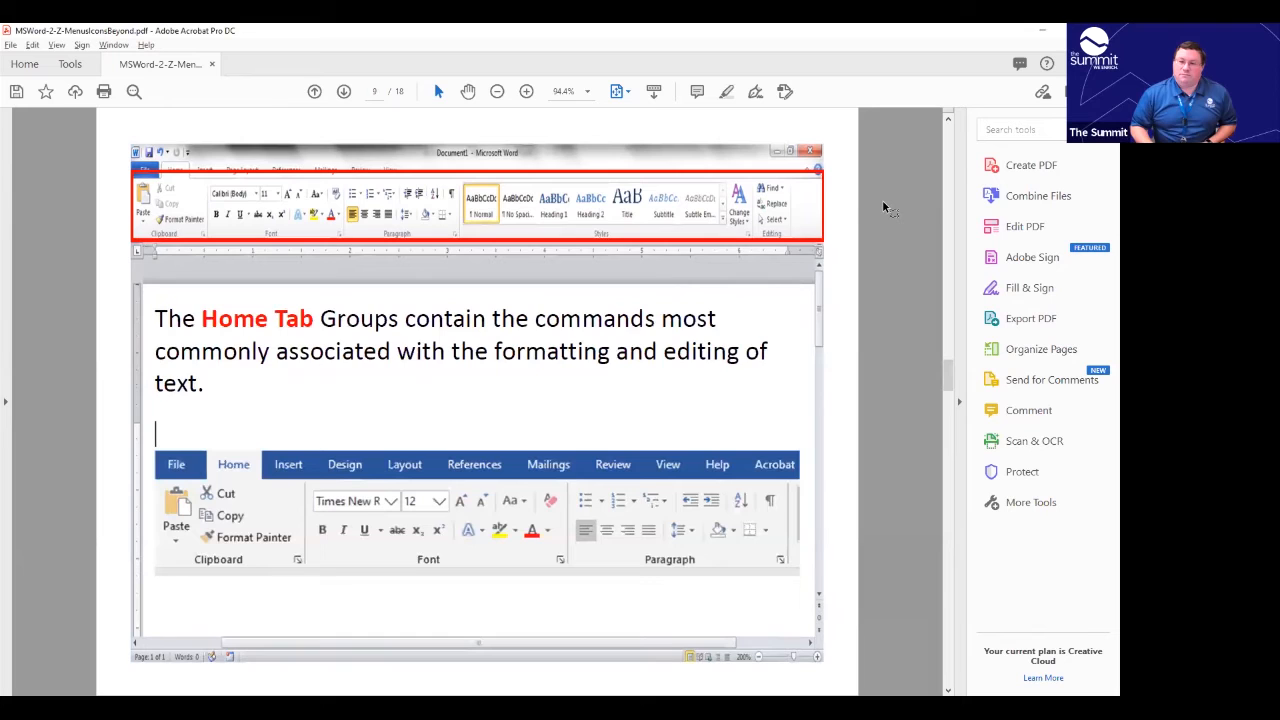
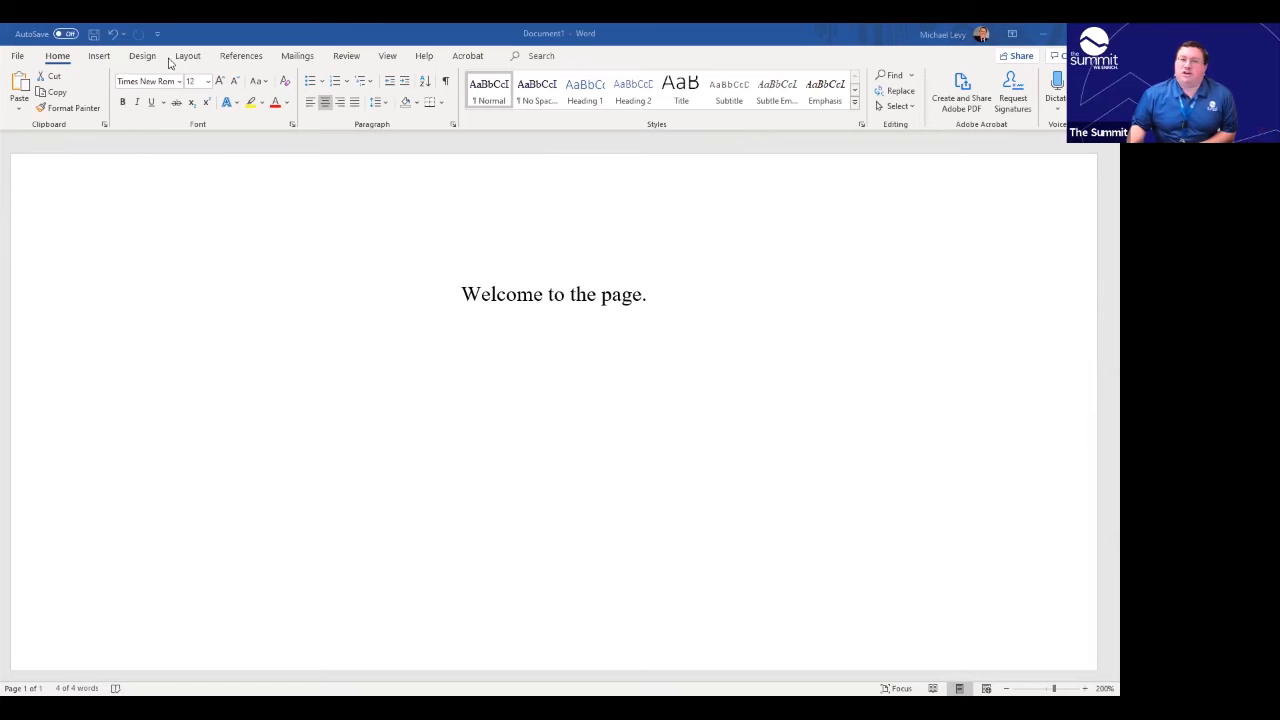
pyautogui.tripleClick(453, 310)
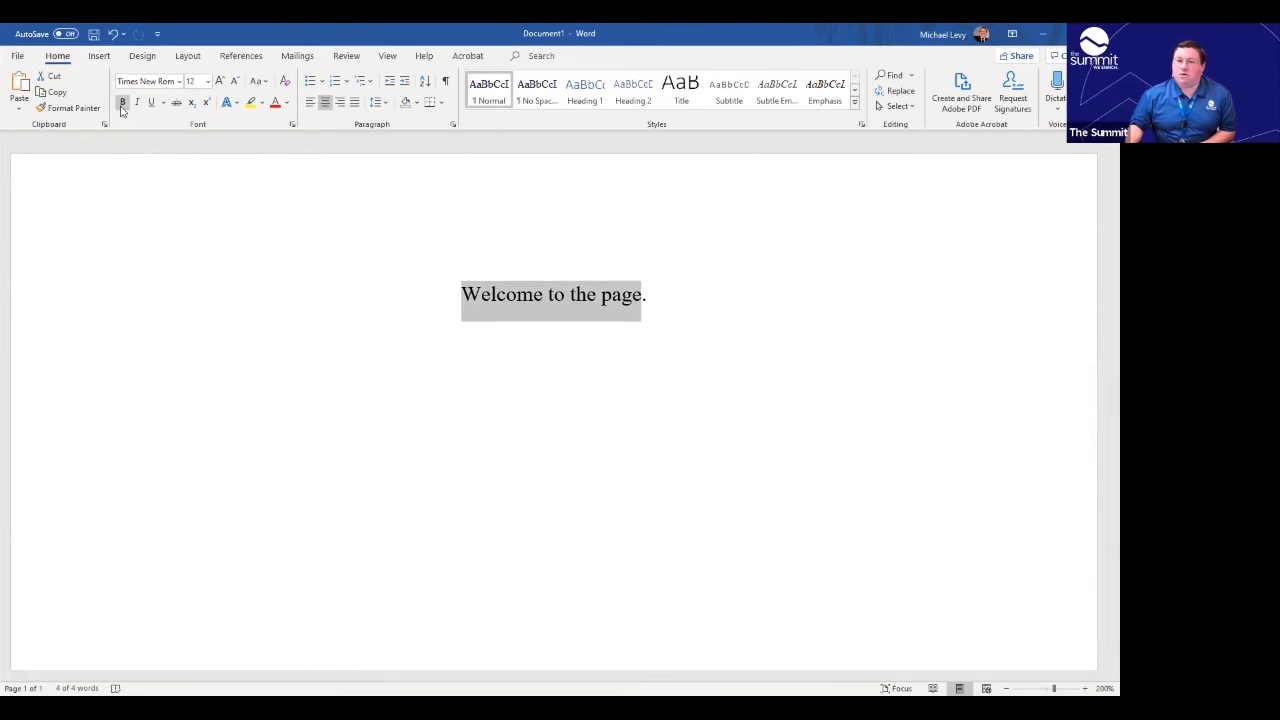
pyautogui.click(209, 81)
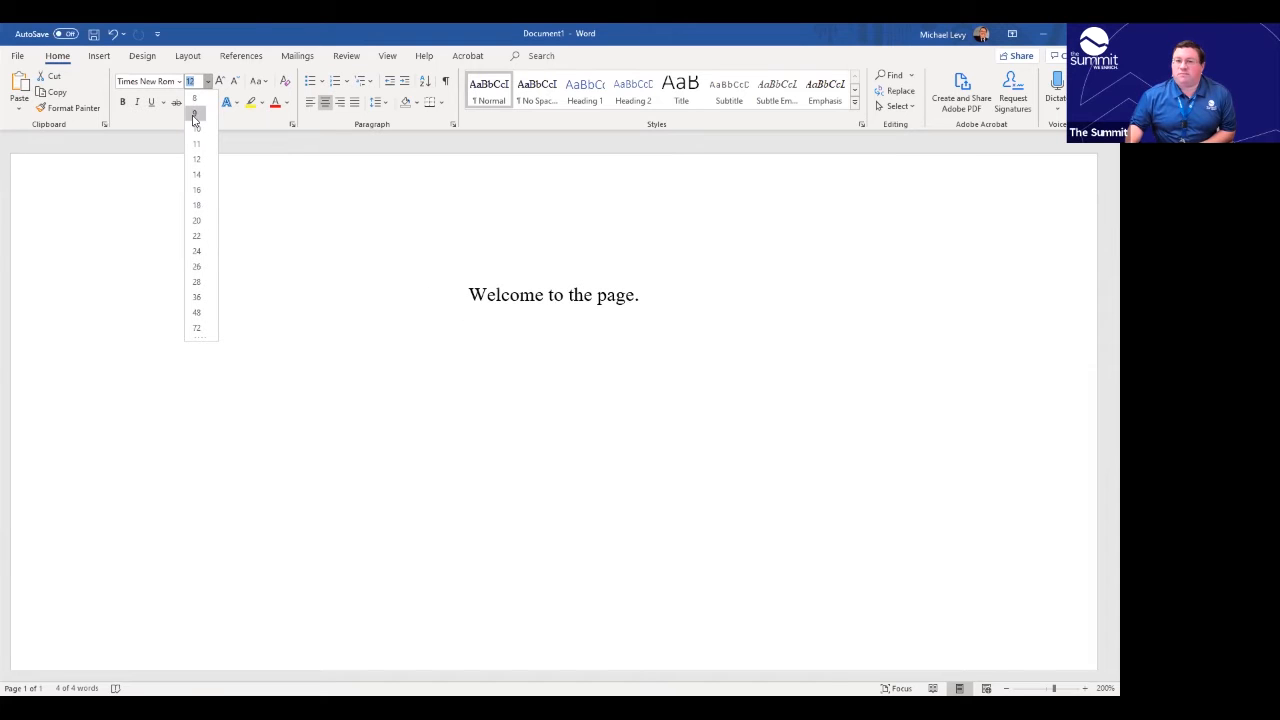
pyautogui.click(197, 220)
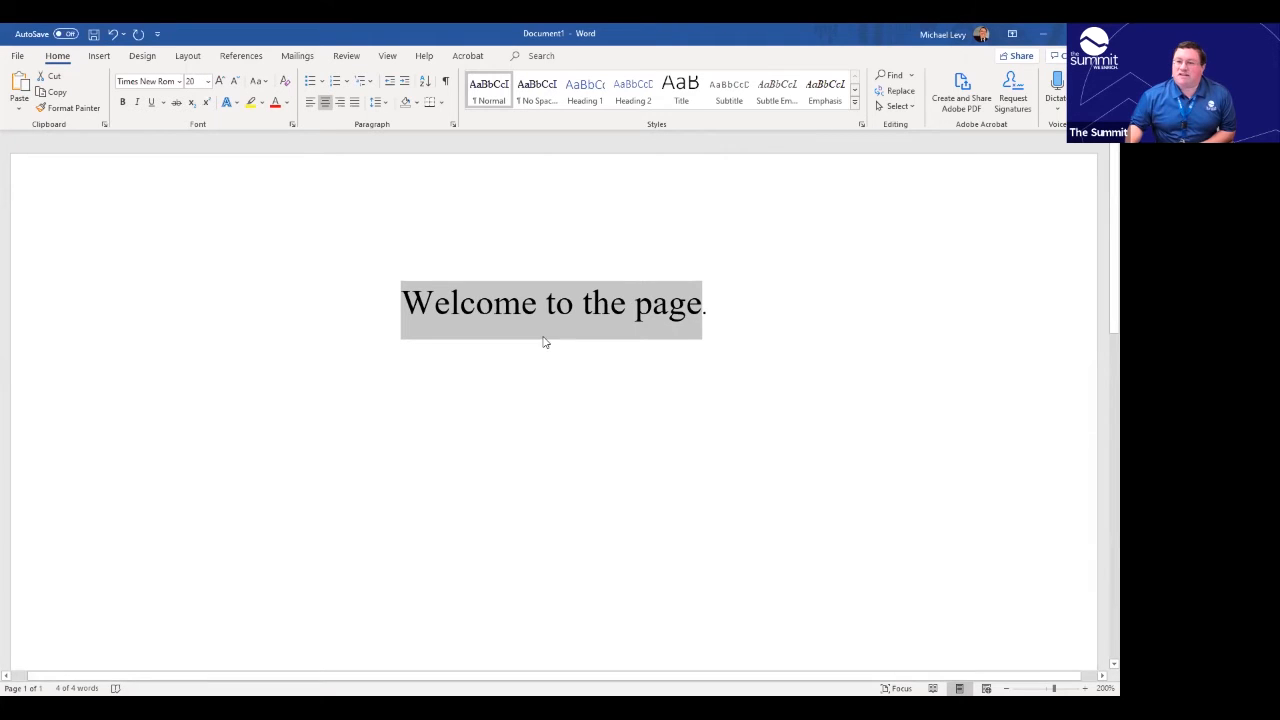
# Shrink the selected text to size 14, enlarge it to 22 and bring it back to 20.
pyautogui.click(238, 88)
pyautogui.click(238, 88)
pyautogui.click(238, 88)
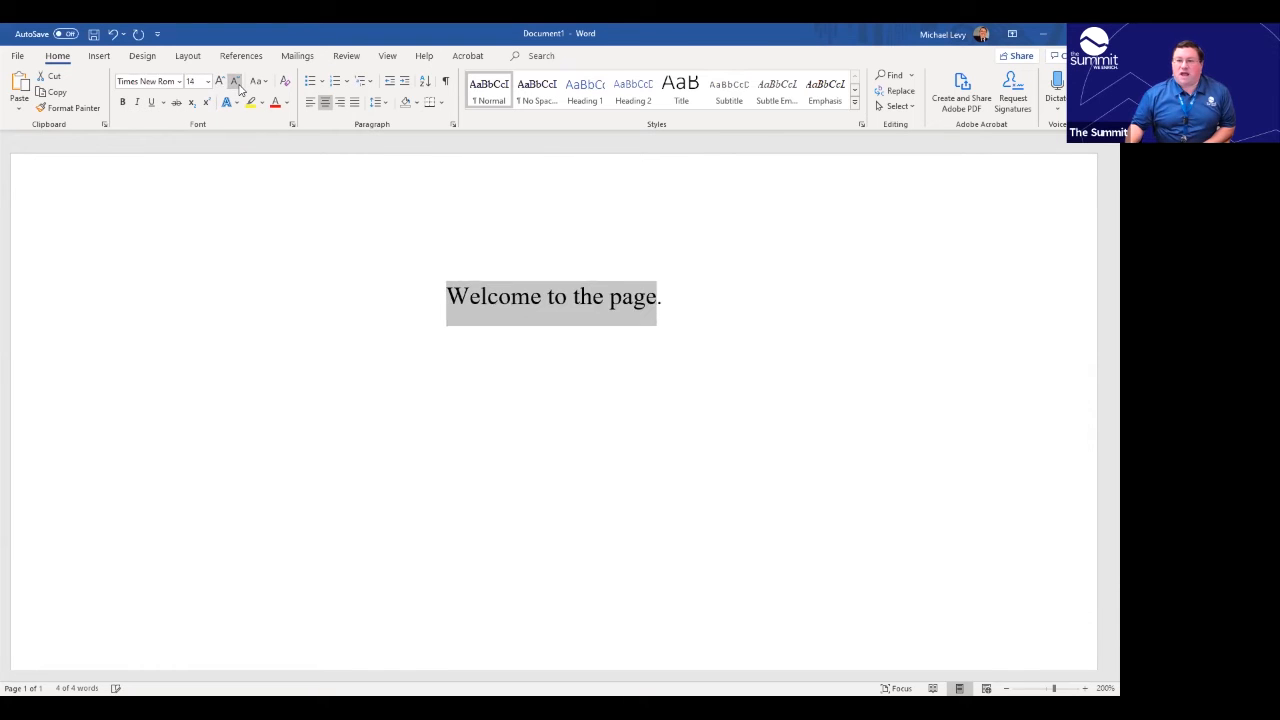
pyautogui.click(220, 83)
pyautogui.click(220, 83)
pyautogui.click(220, 83)
pyautogui.click(220, 83)
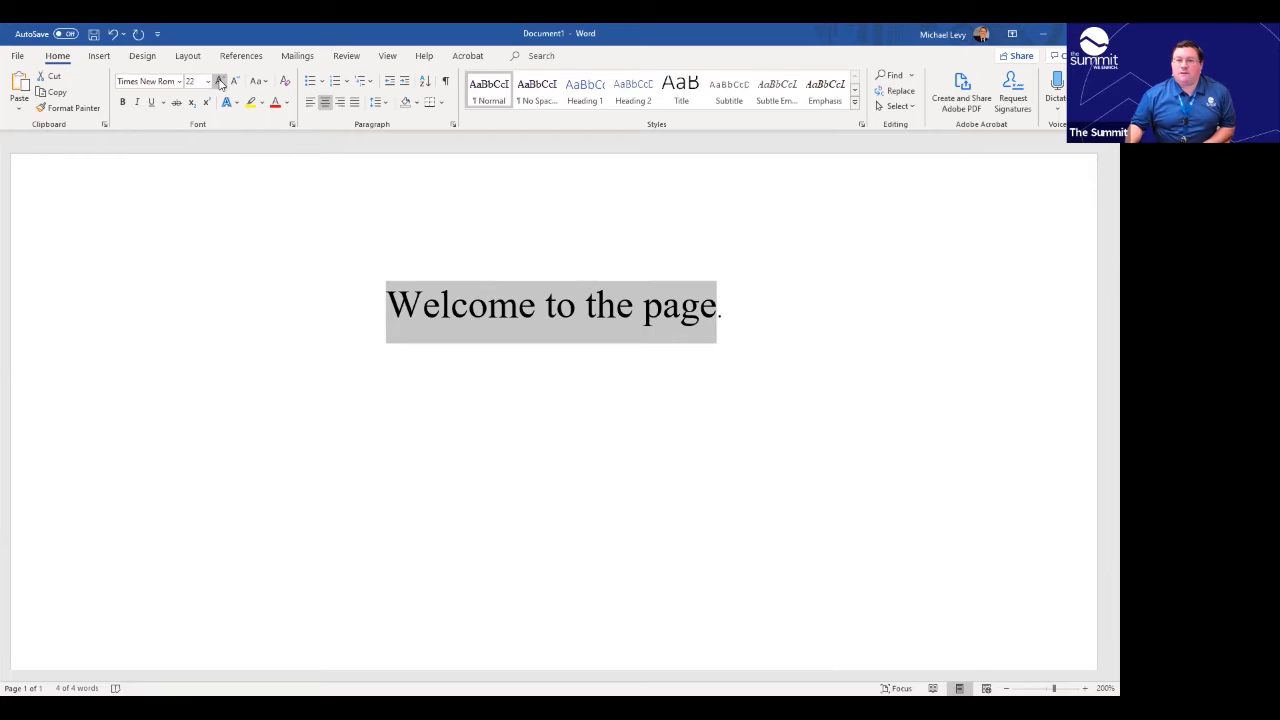
pyautogui.click(235, 81)
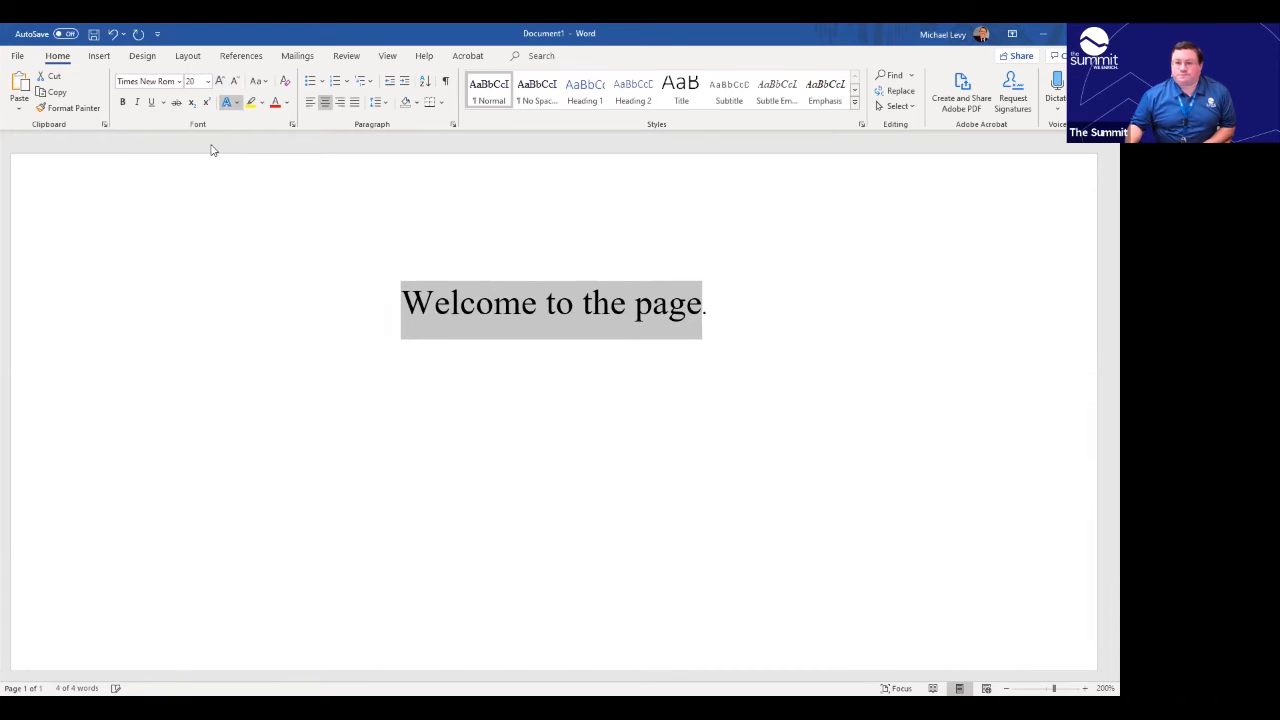
pyautogui.click(774, 297)
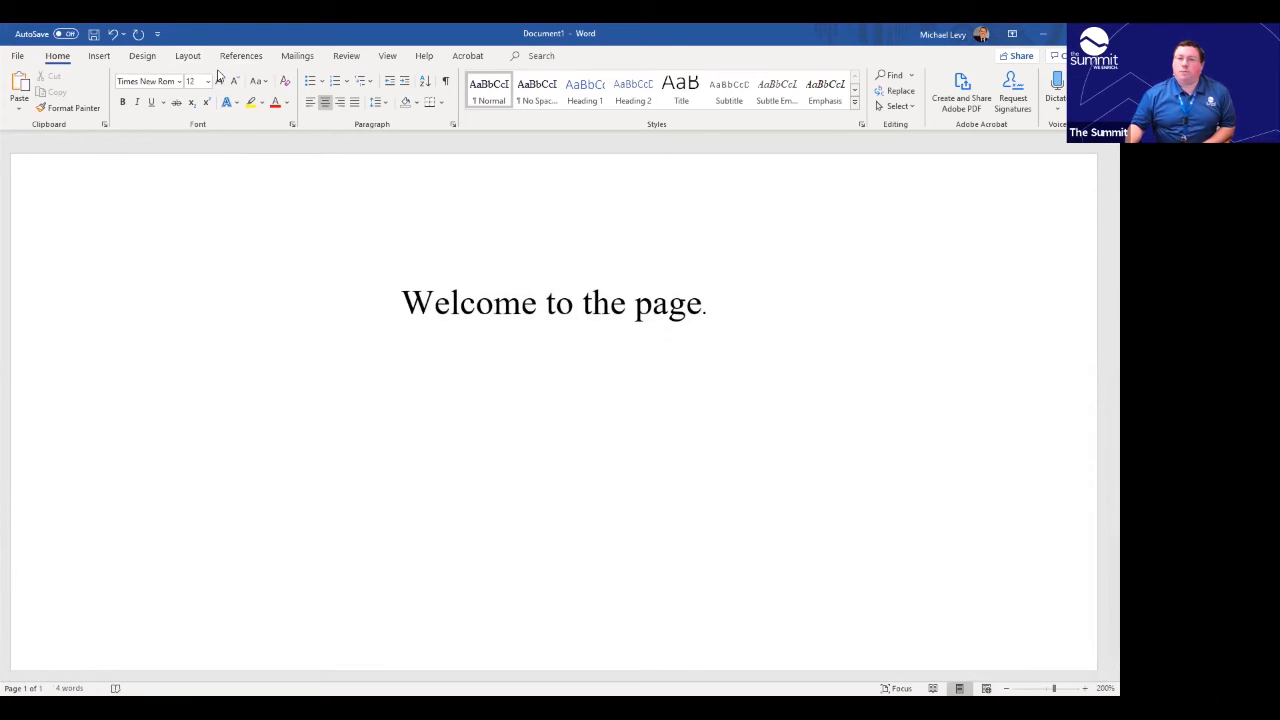
# Select the whole sentence including its period, colour it red and return its font colour to black.
pyautogui.moveTo(401, 303); pyautogui.dragTo(706, 312)
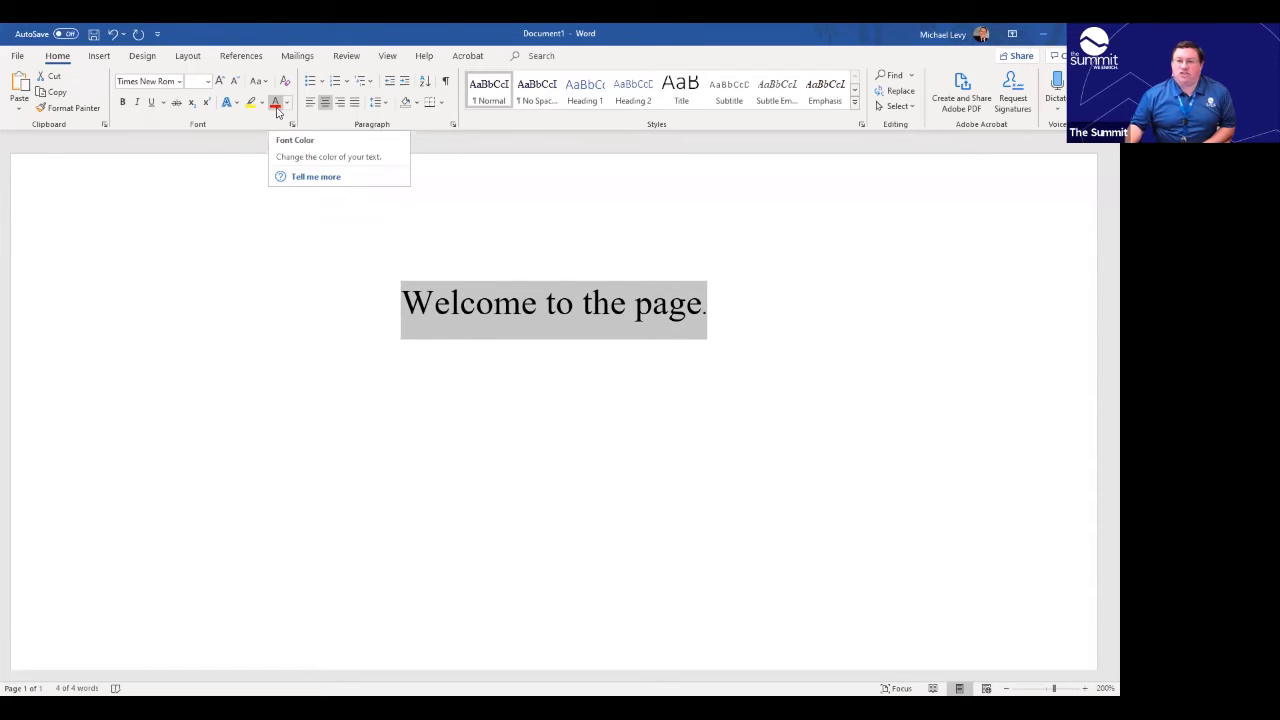
pyautogui.click(275, 104)
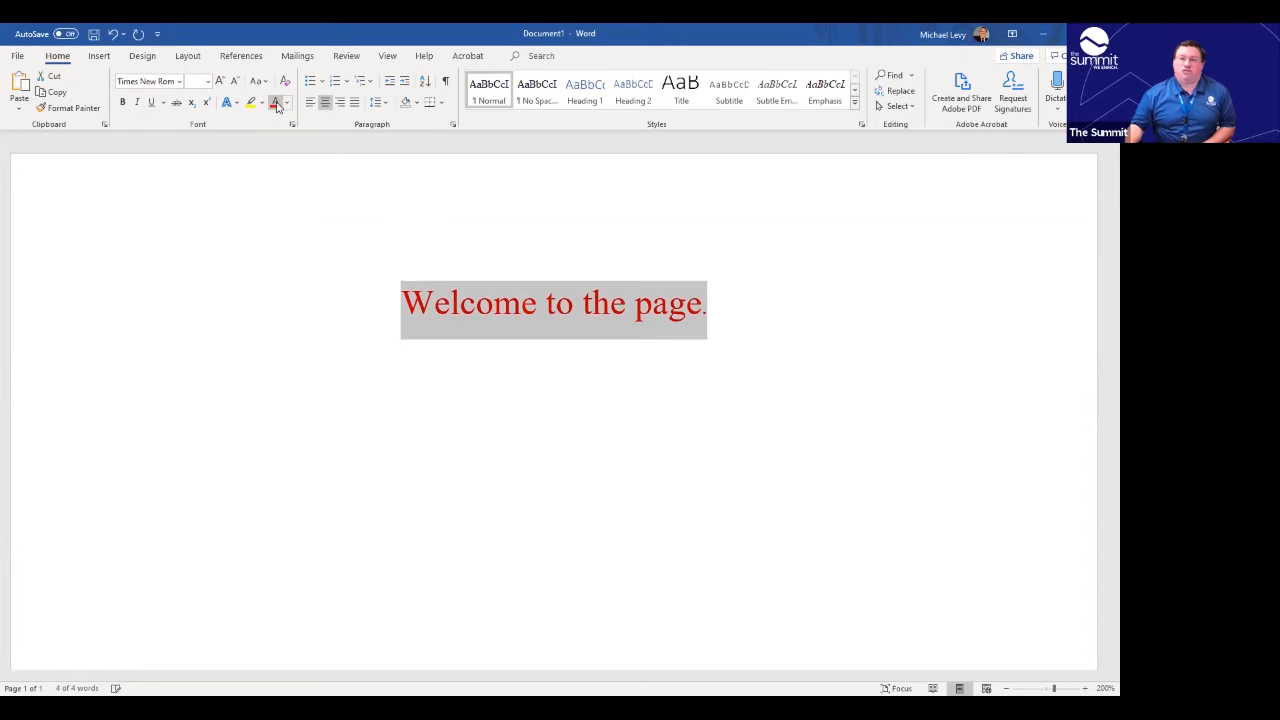
pyautogui.click(288, 107)
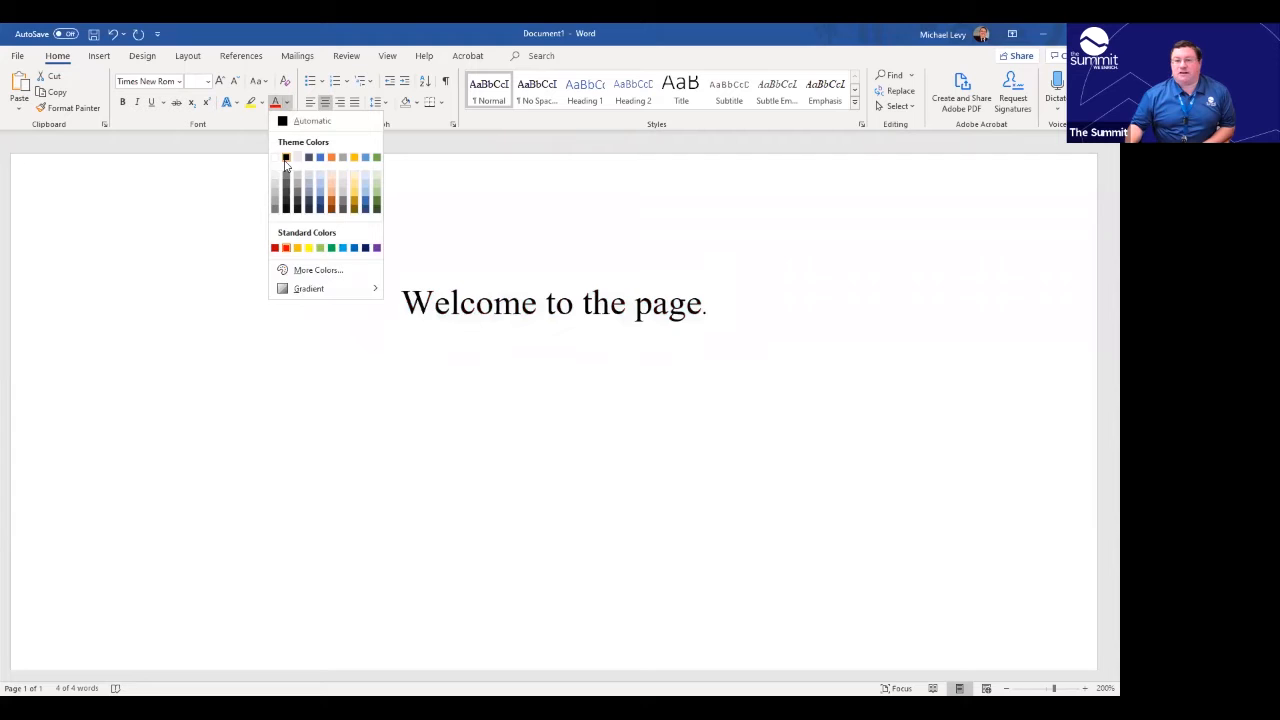
pyautogui.click(286, 159)
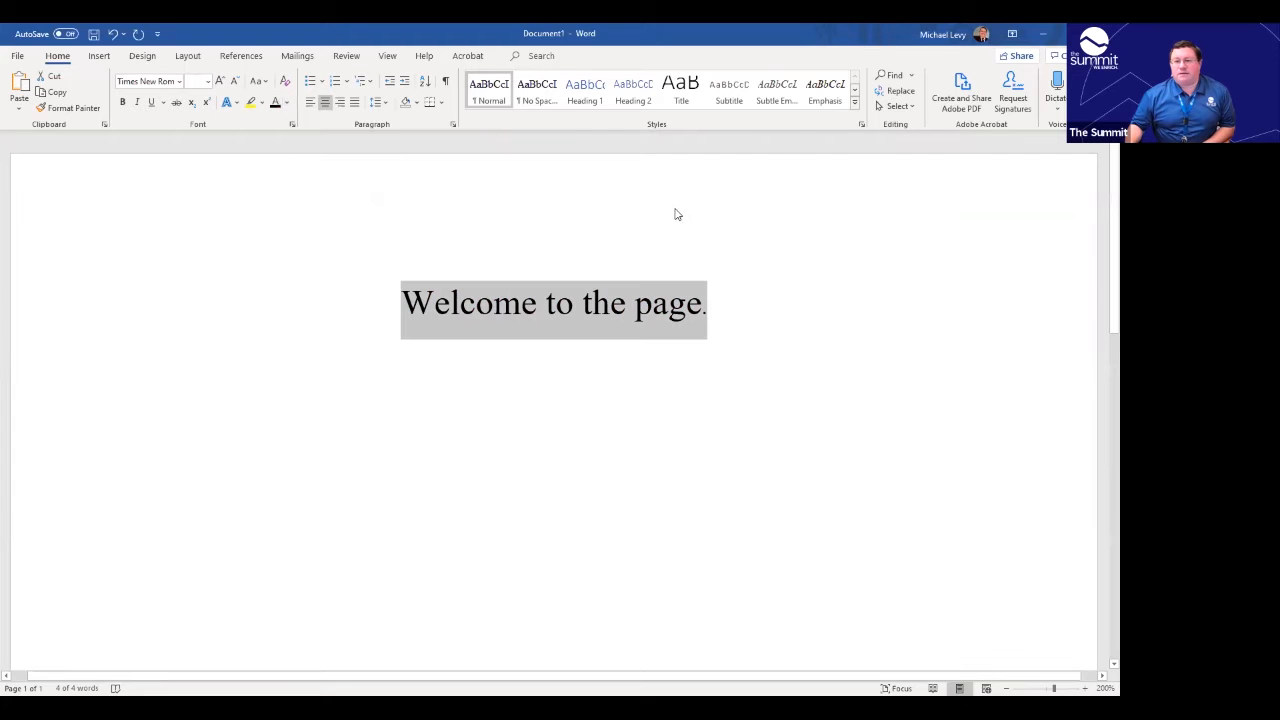
# Highlight the sentence in yellow and undo the highlight.
pyautogui.click(251, 104)
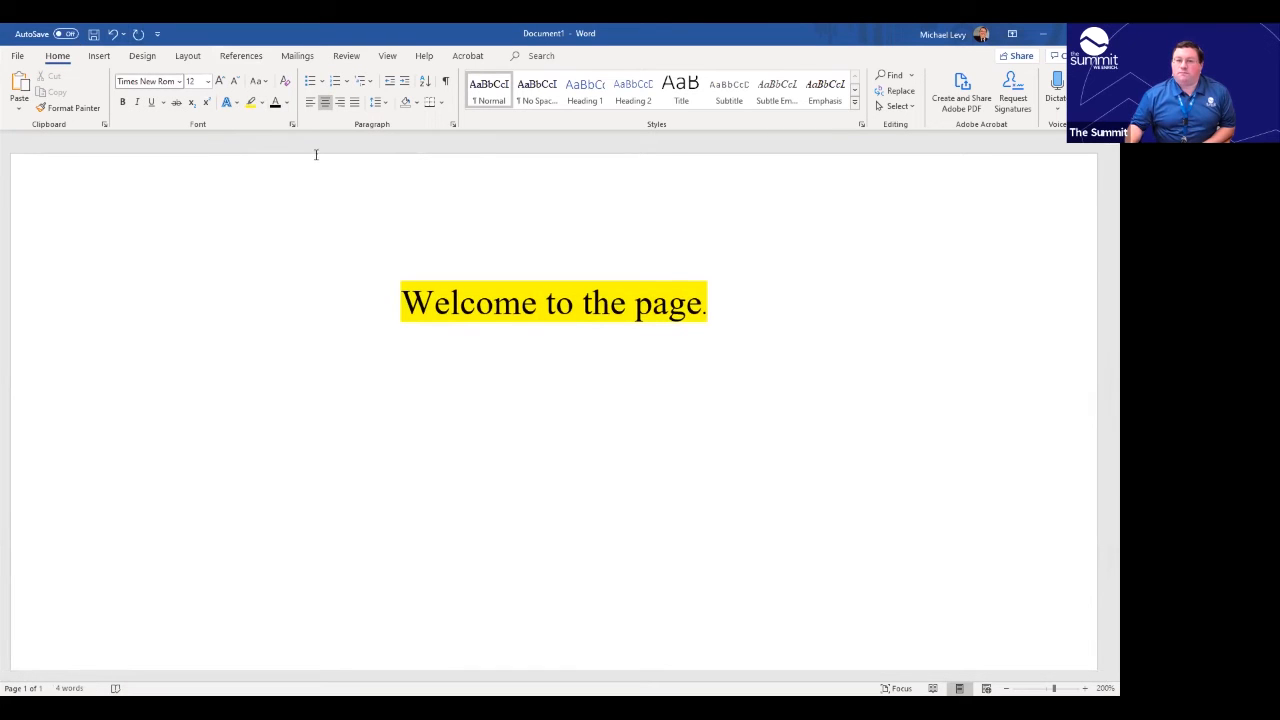
pyautogui.click(116, 36)
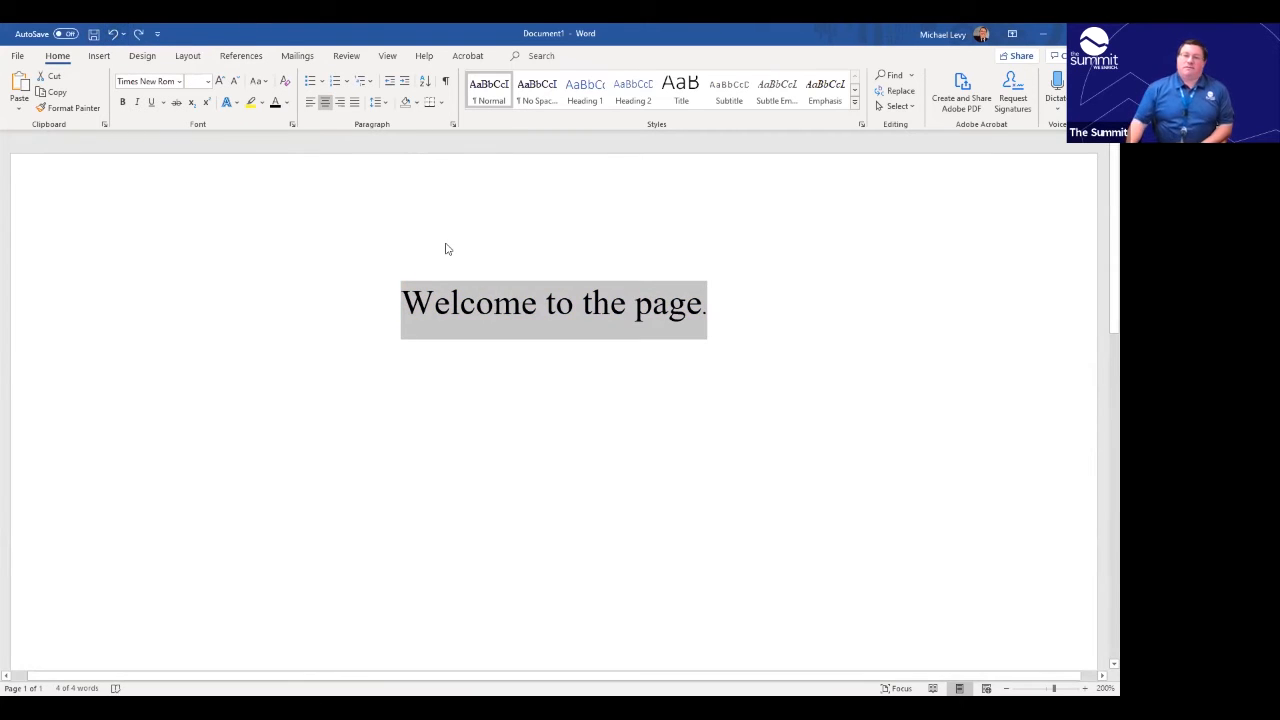
pyautogui.click(514, 351)
pyautogui.click(68, 107)
pyautogui.click(325, 284)
# Copy the sentence "Welcome to the page." and paste it on the line below.
pyautogui.moveTo(400, 302); pyautogui.dragTo(708, 312)
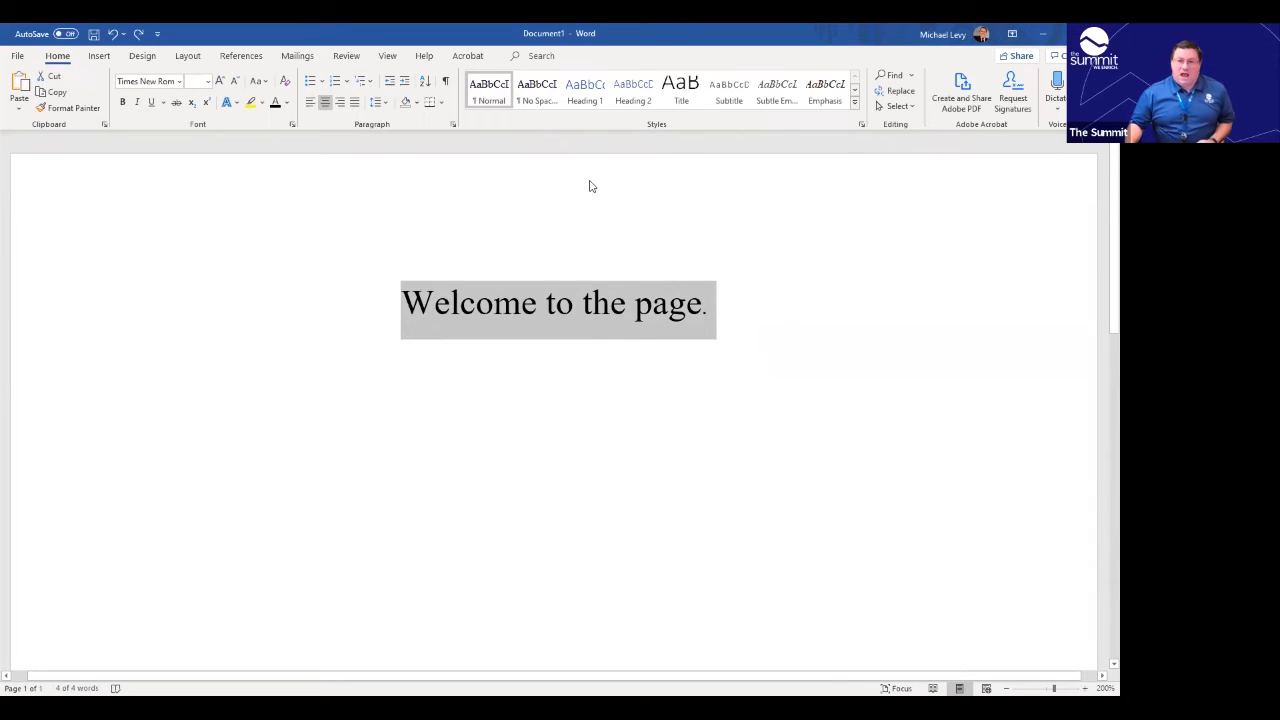
pyautogui.click(55, 92)
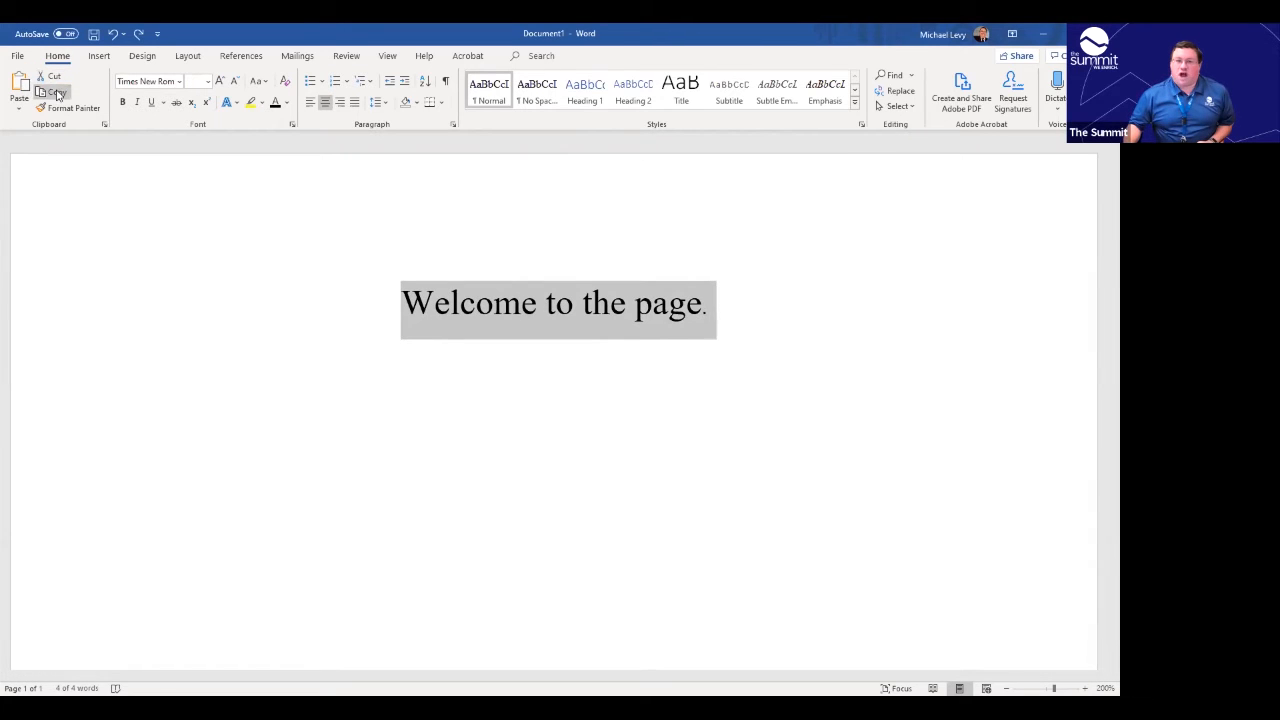
pyautogui.click(497, 409)
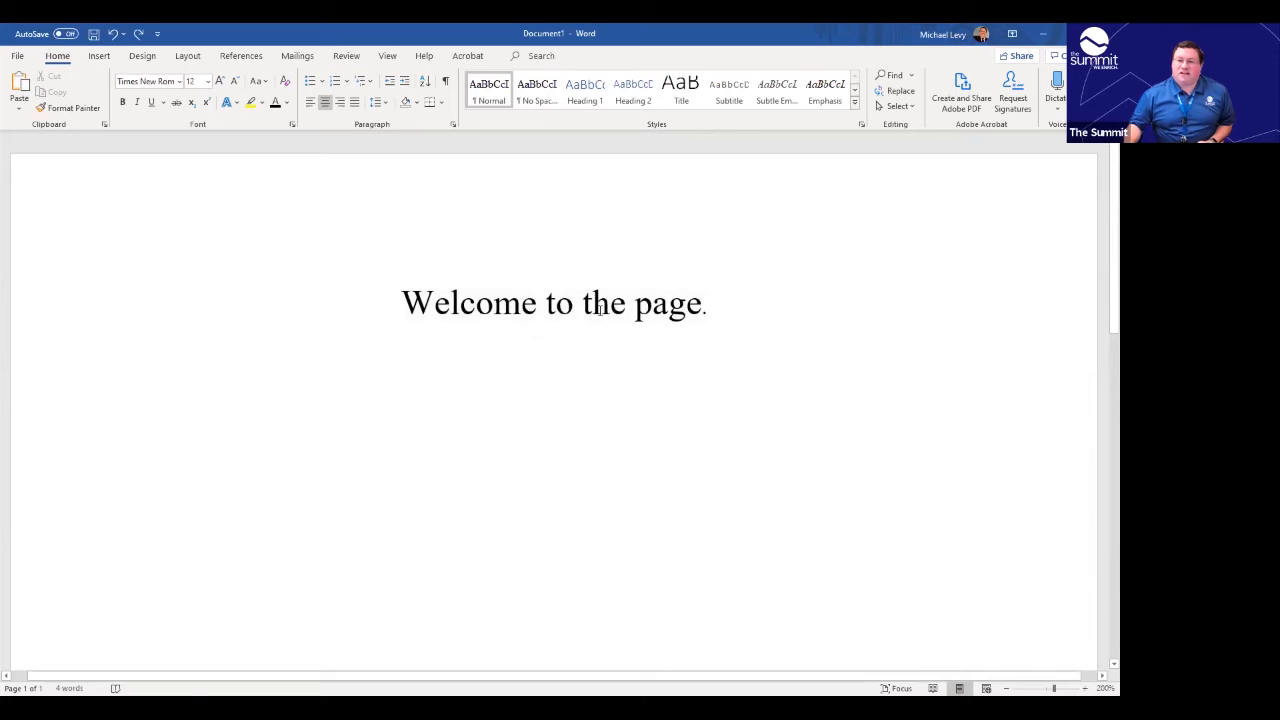
pyautogui.click(20, 92)
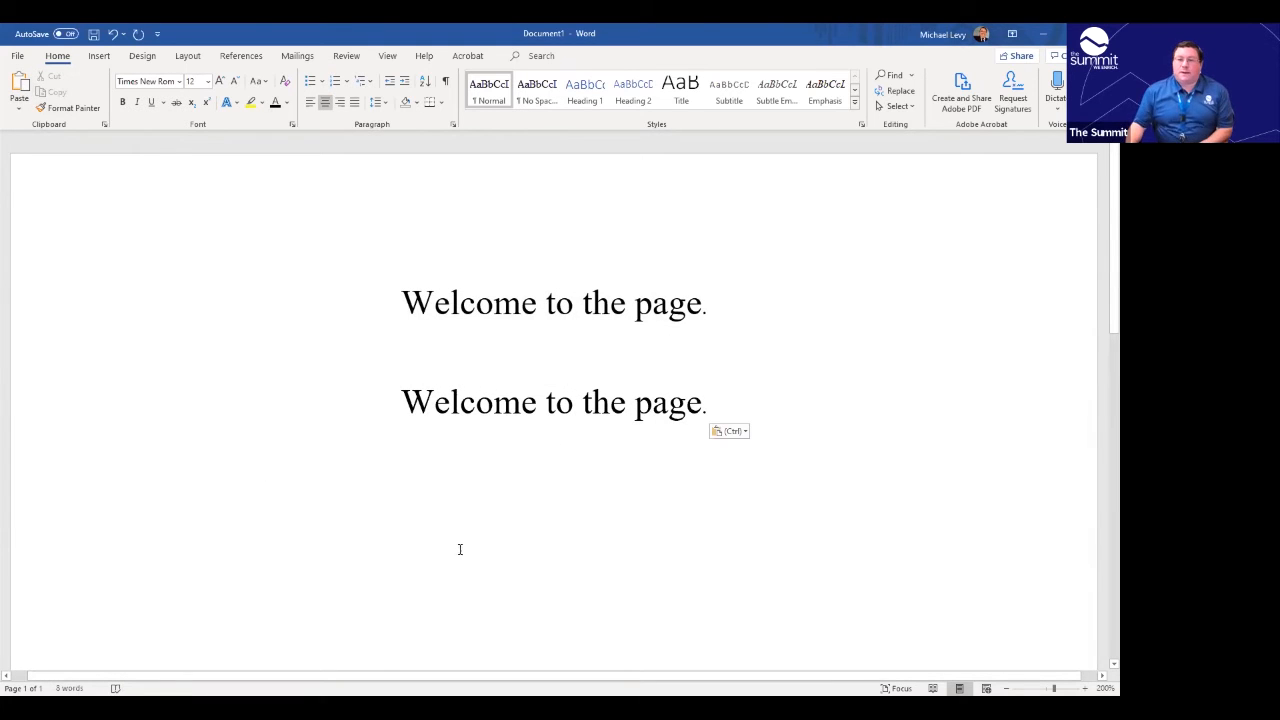
# Select the pasted lower sentence and reduce its font size by four increments.
pyautogui.moveTo(401, 401); pyautogui.dragTo(712, 398)
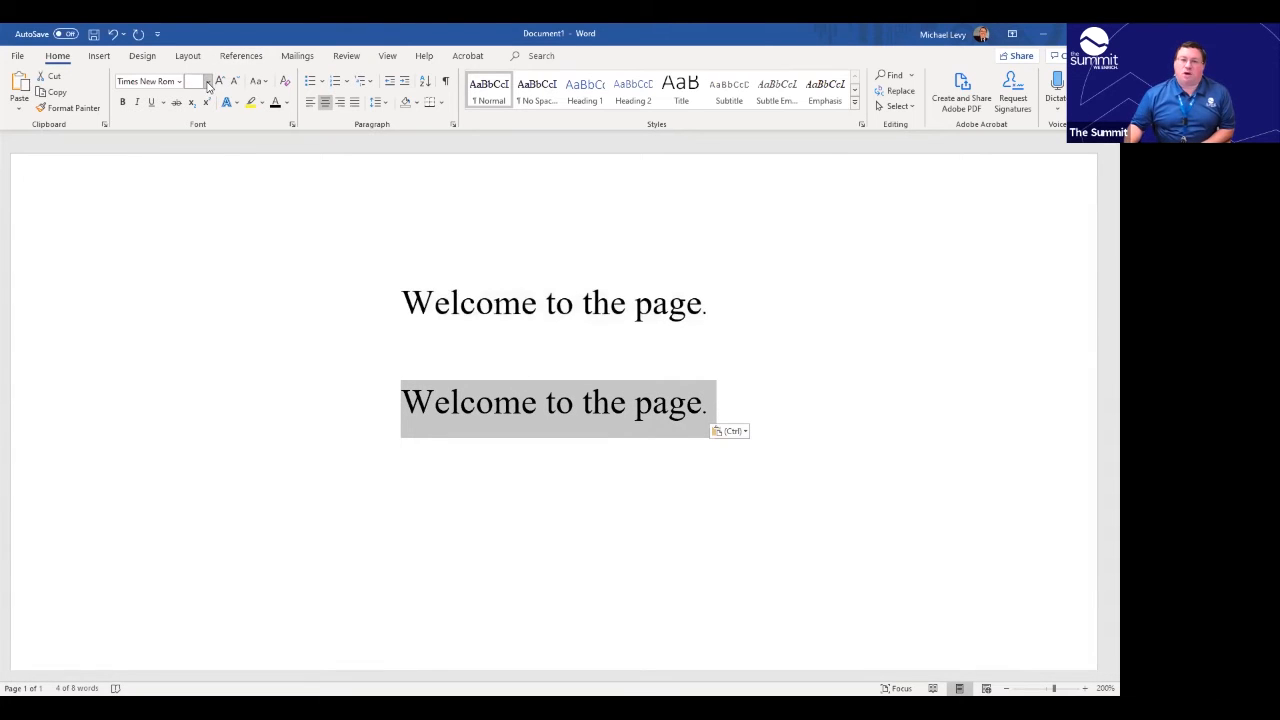
pyautogui.moveTo(401, 402); pyautogui.dragTo(519, 404)
pyautogui.moveTo(725, 402); pyautogui.dragTo(708, 402)
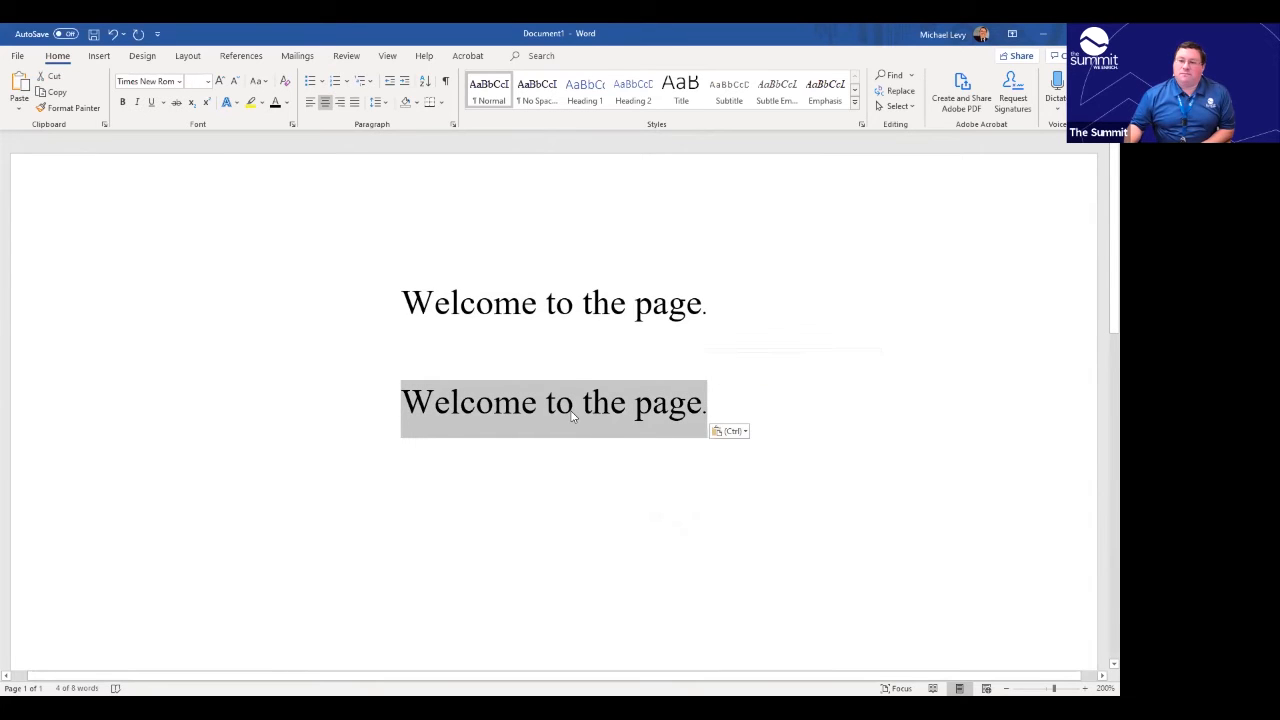
pyautogui.click(234, 84)
pyautogui.click(234, 84)
pyautogui.click(234, 84)
pyautogui.click(234, 84)
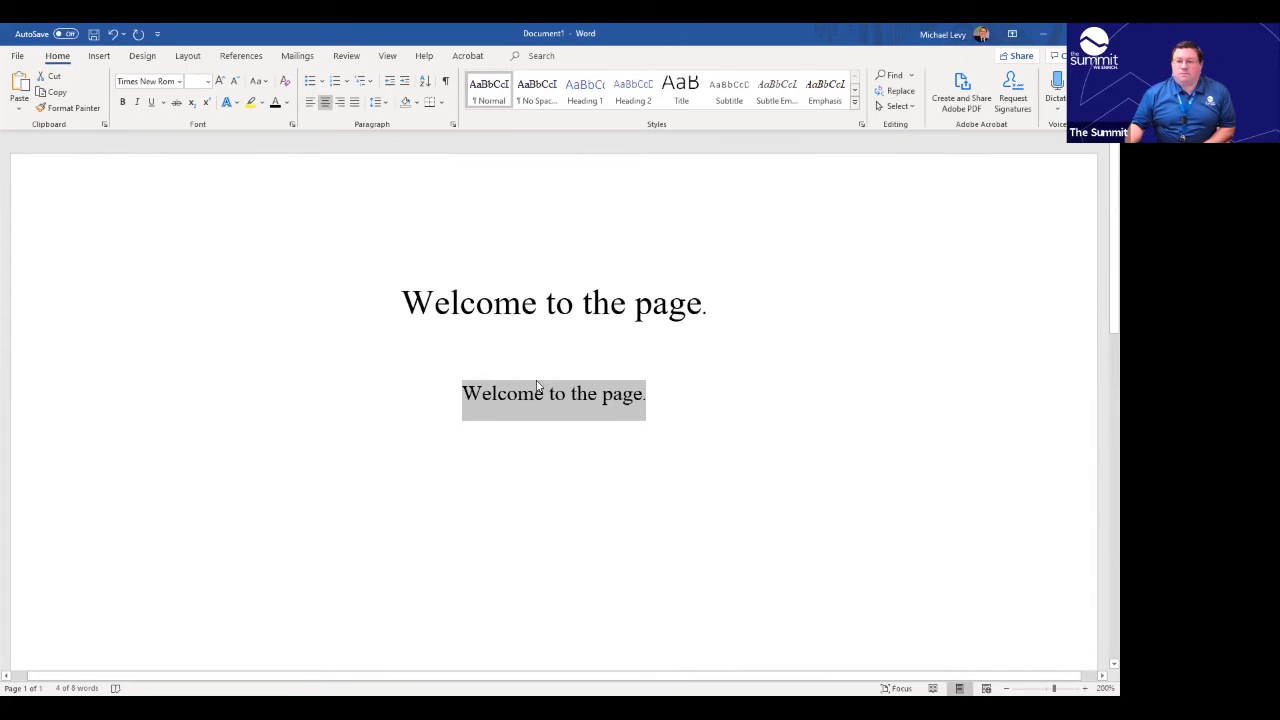
# Left-align the lower sentence and reduce its font size by one more increment.
pyautogui.click(310, 105)
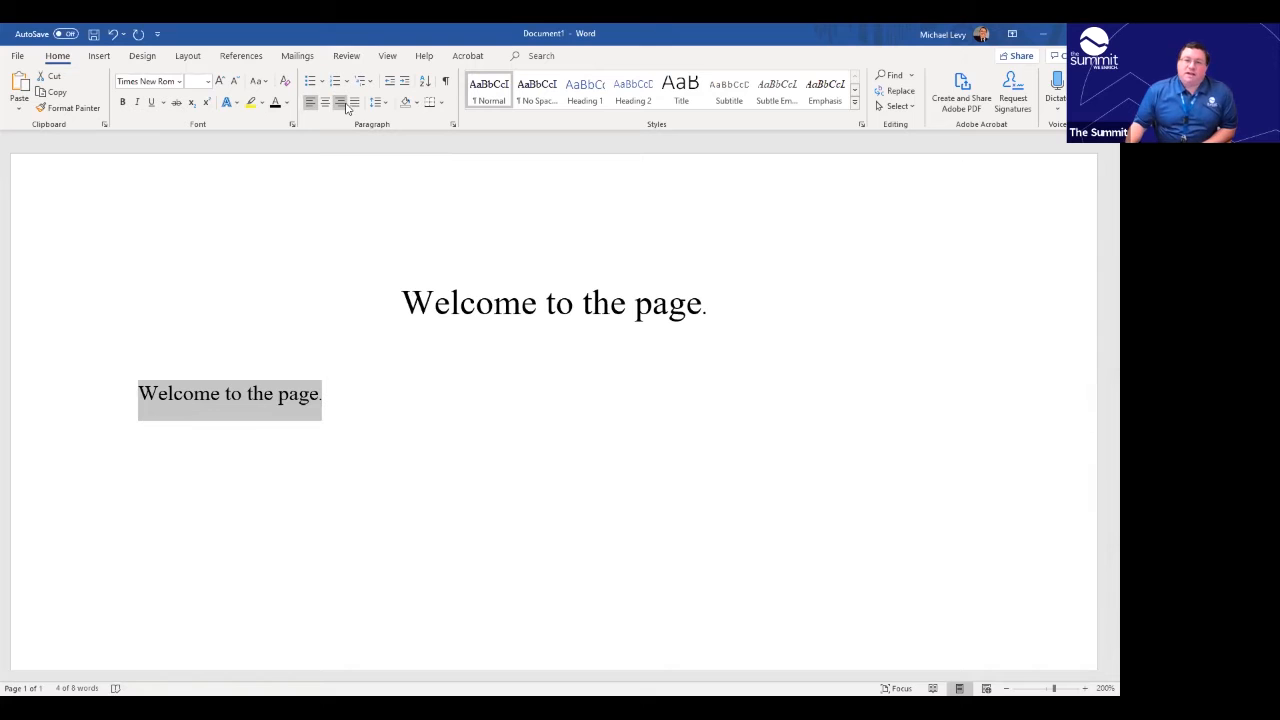
pyautogui.click(232, 82)
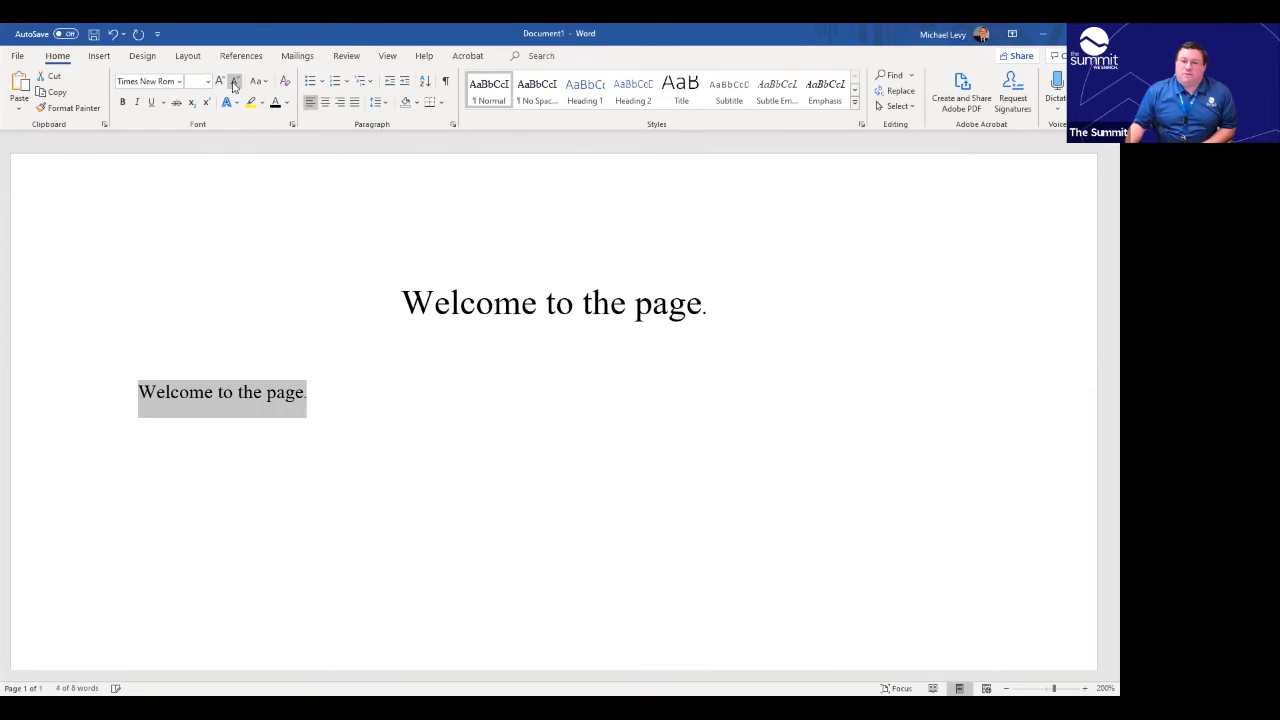
pyautogui.click(427, 411)
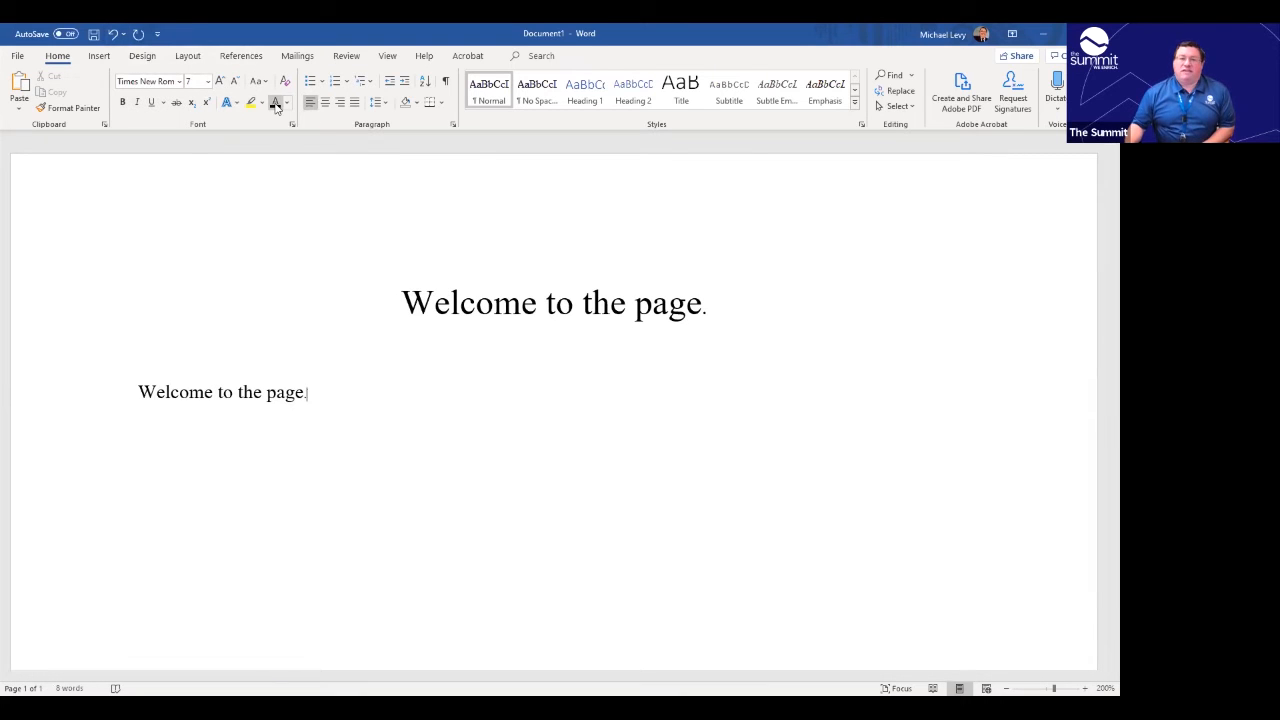
pyautogui.click(68, 107)
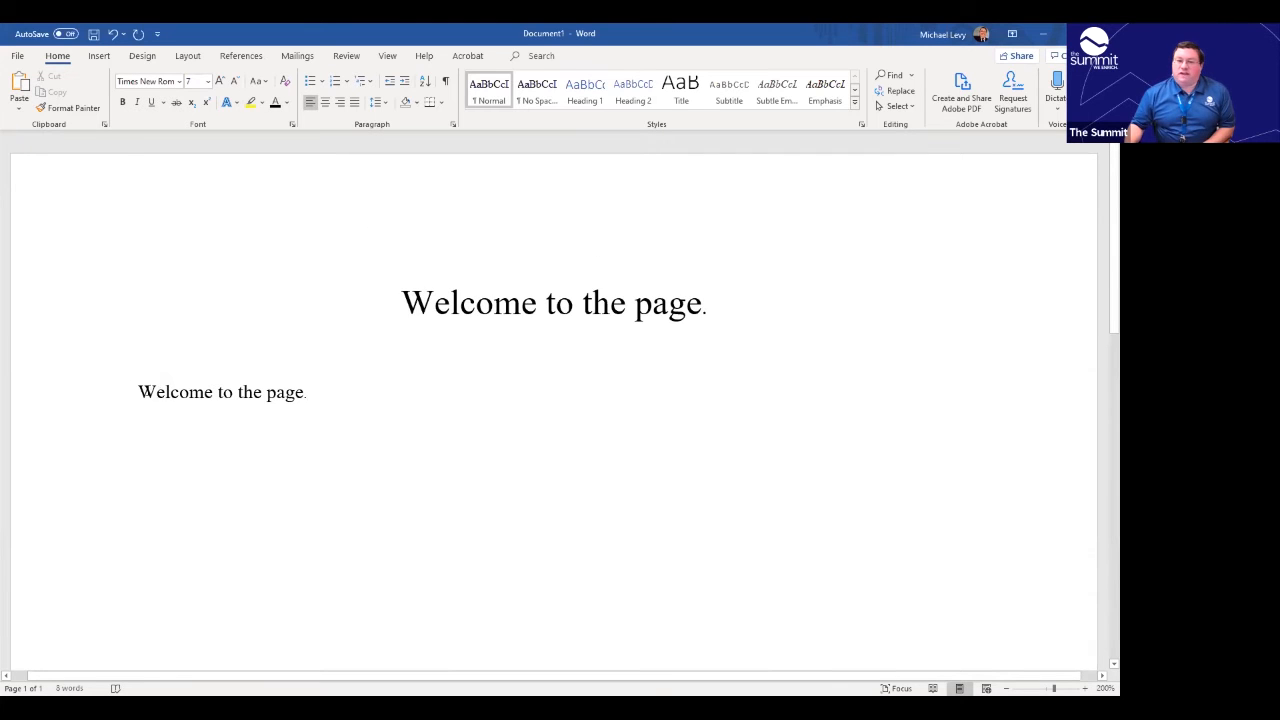
pyautogui.tripleClick(300, 389)
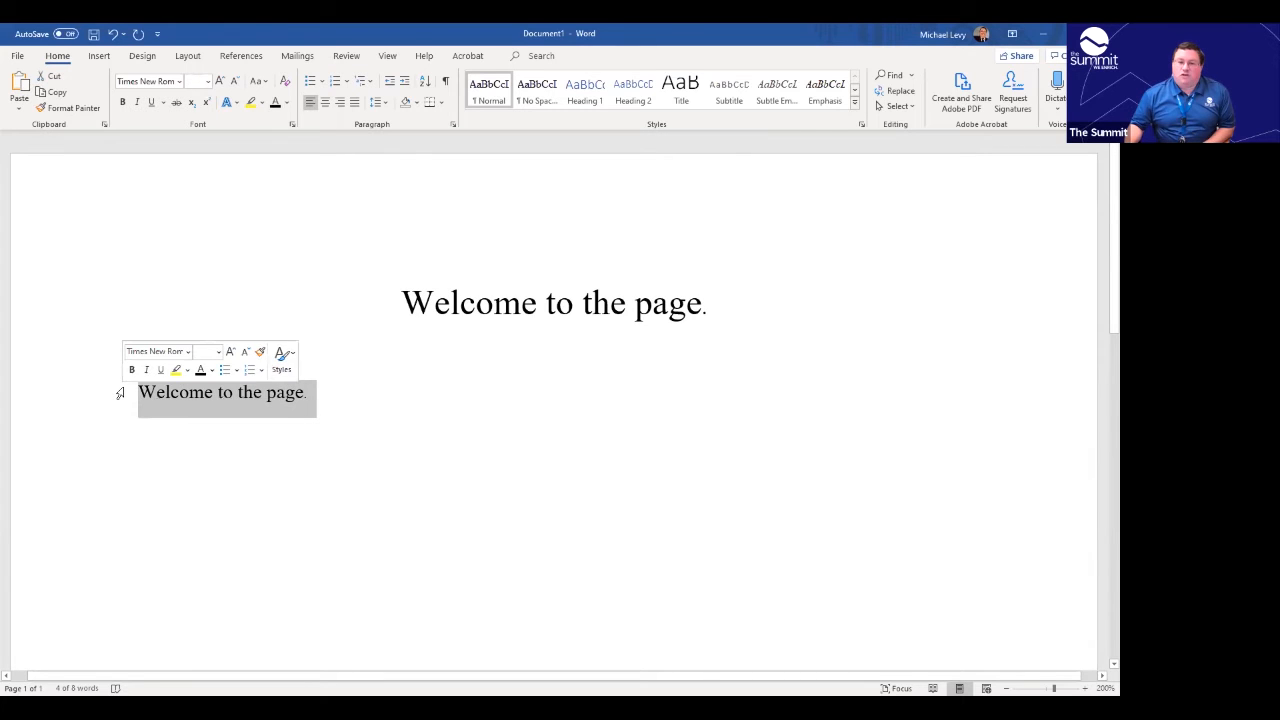
pyautogui.click(139, 391)
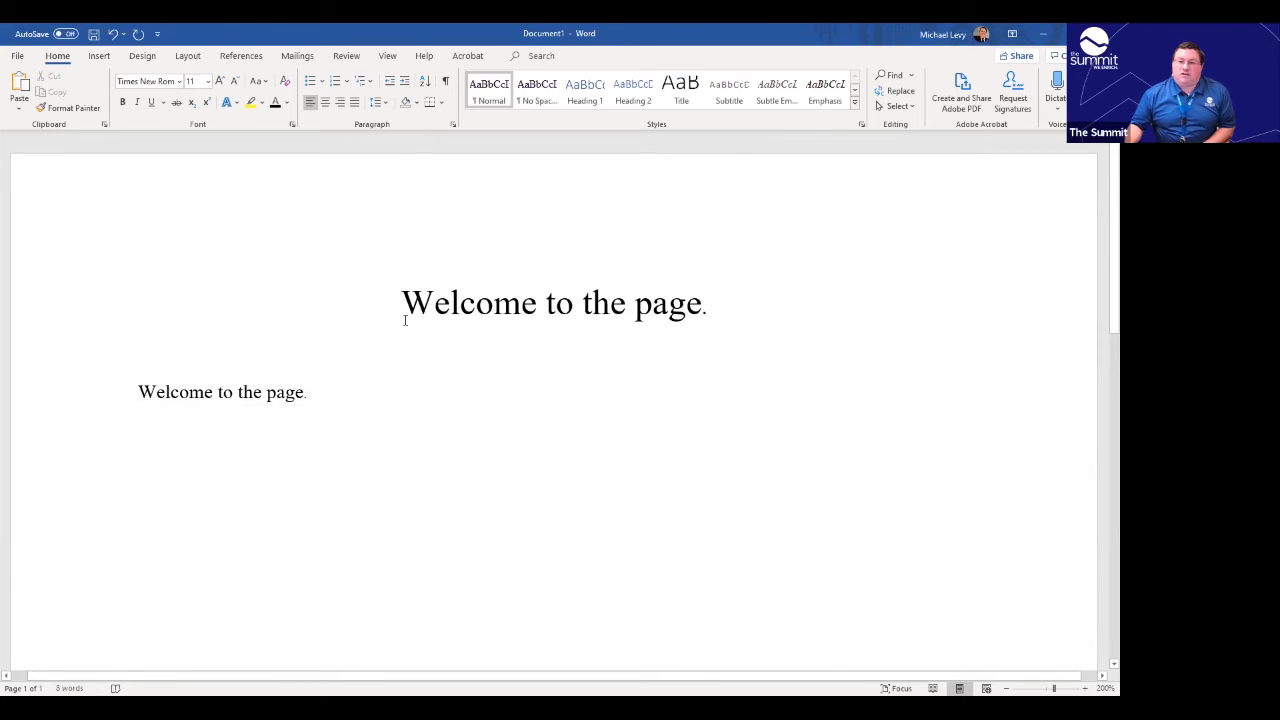
# Make the upper "Welcome to the page." line bold and set its font to Calibri (Body).
pyautogui.moveTo(402, 305); pyautogui.dragTo(708, 307)
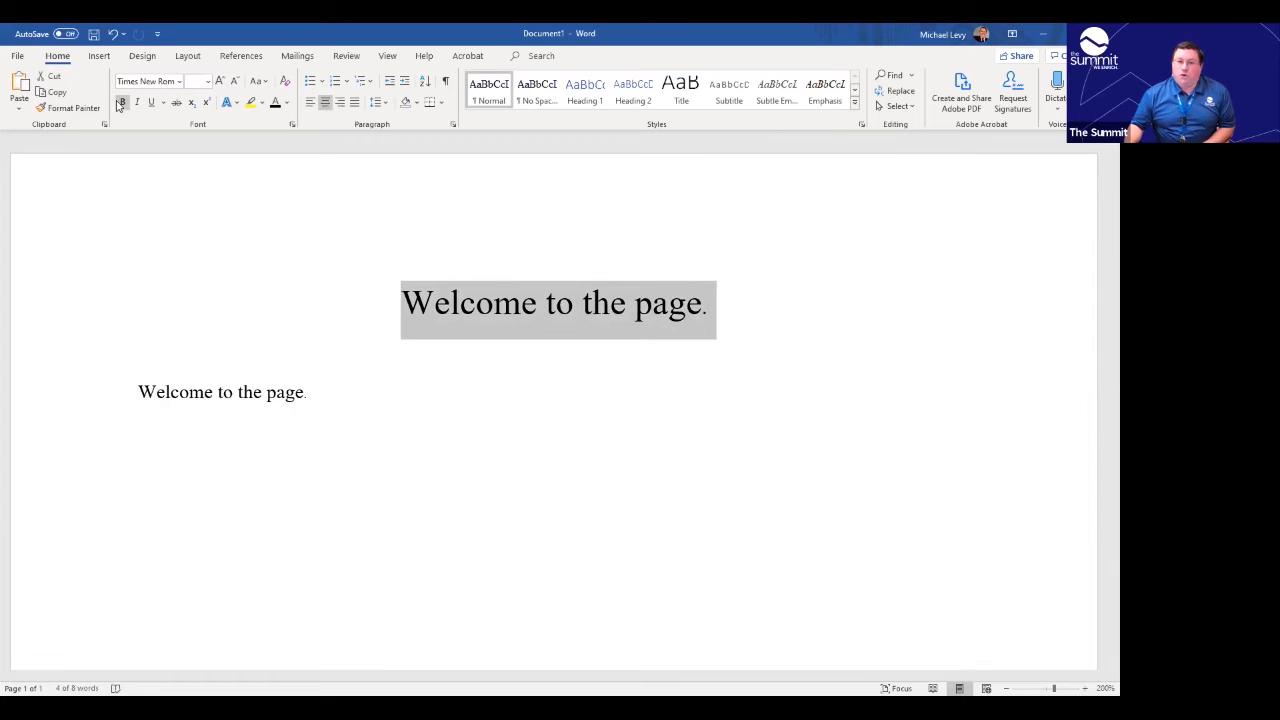
pyautogui.click(122, 102)
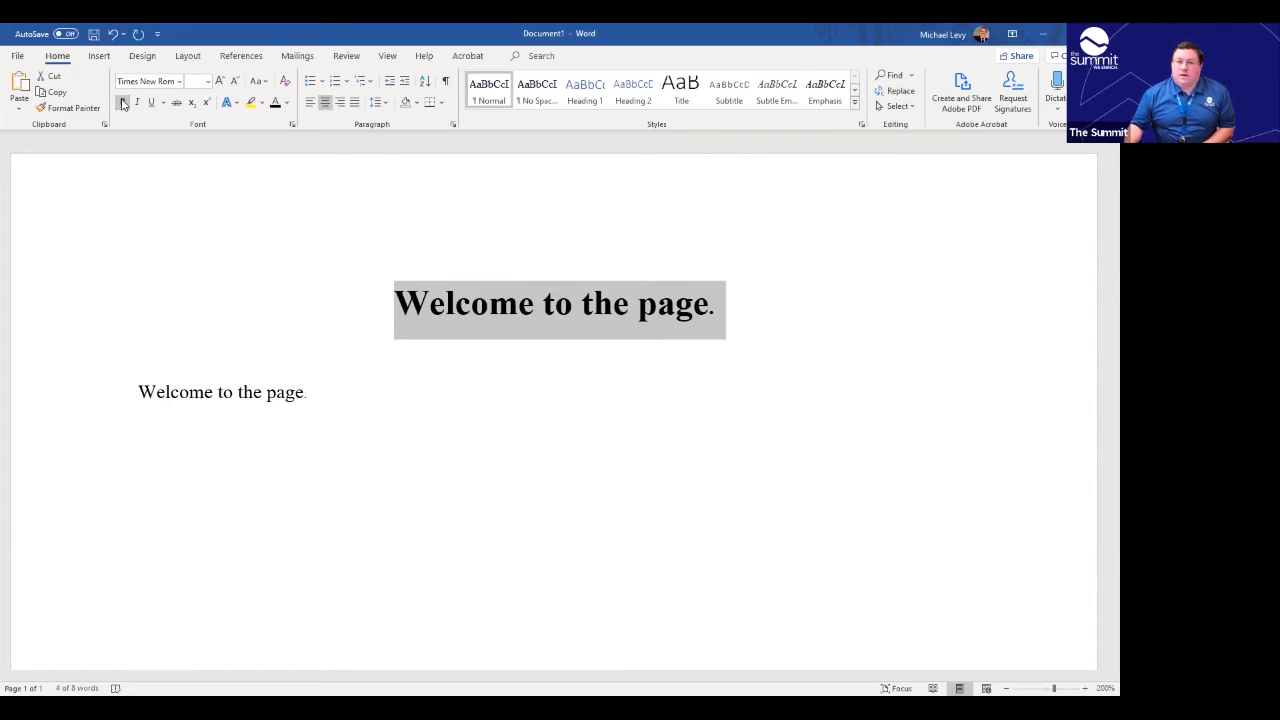
pyautogui.click(181, 86)
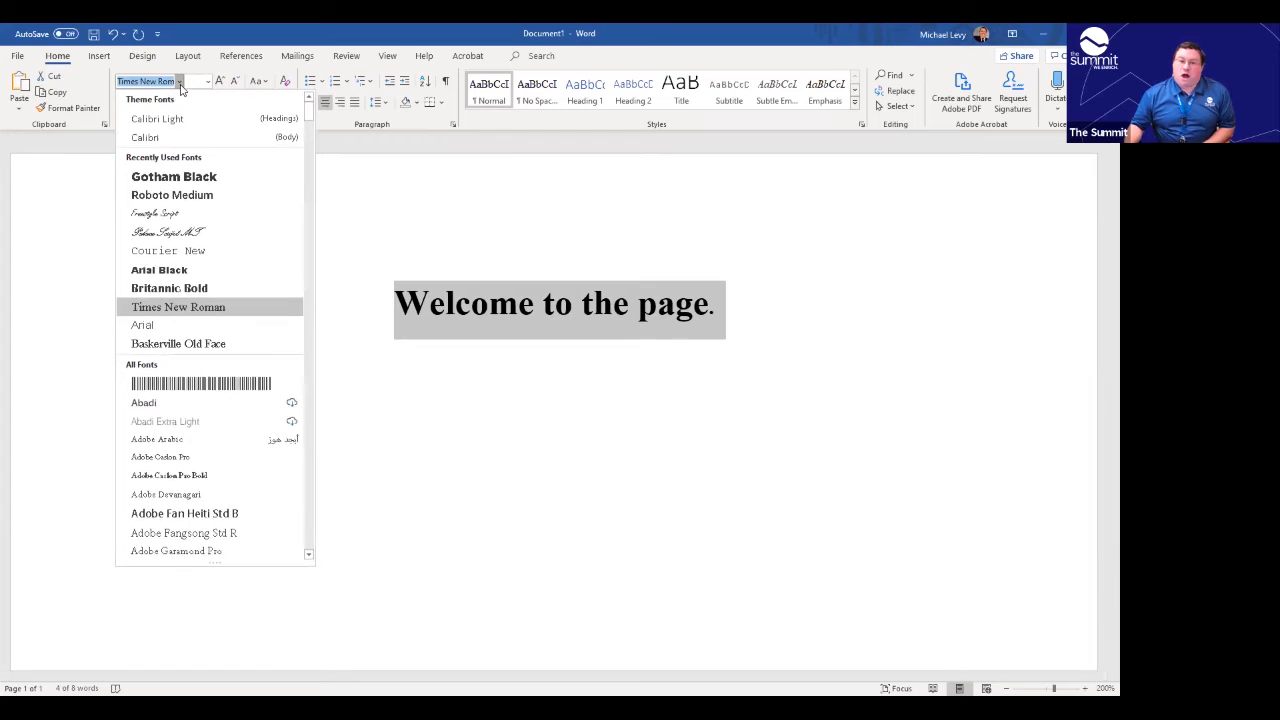
pyautogui.click(174, 140)
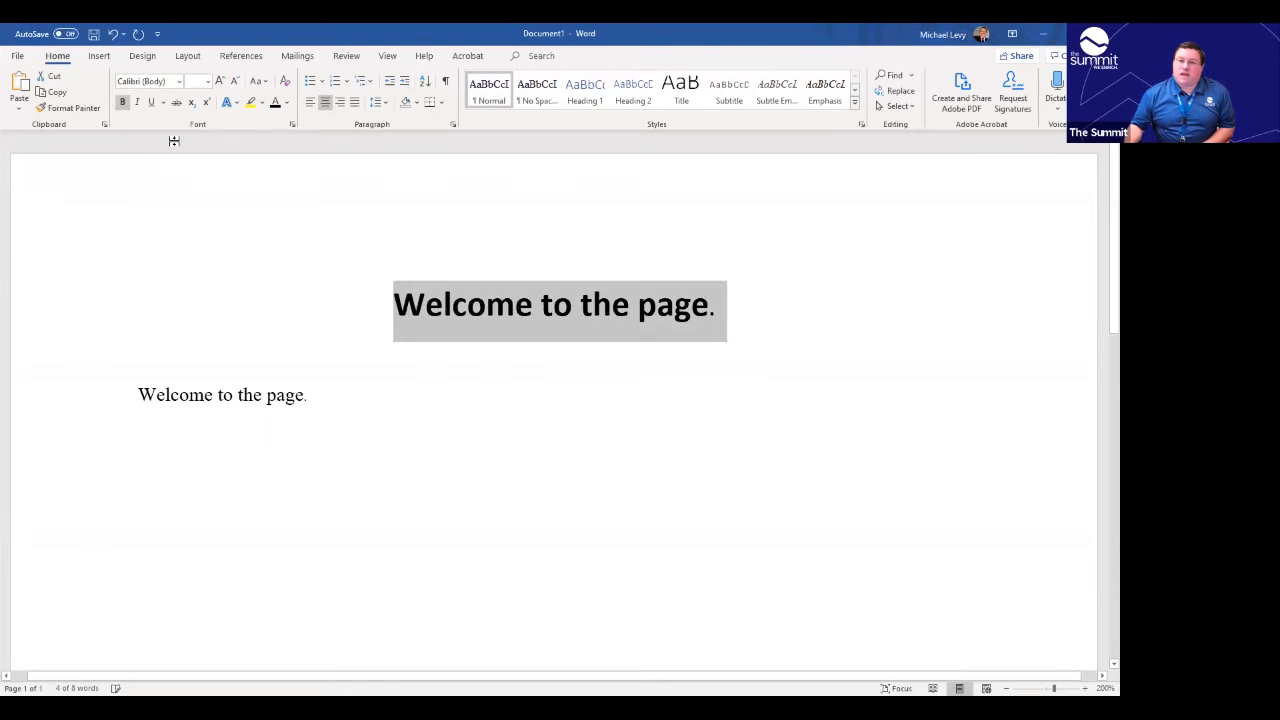
# Delete the period at the end of the upper "Welcome to the page." line.
pyautogui.click(714, 309)
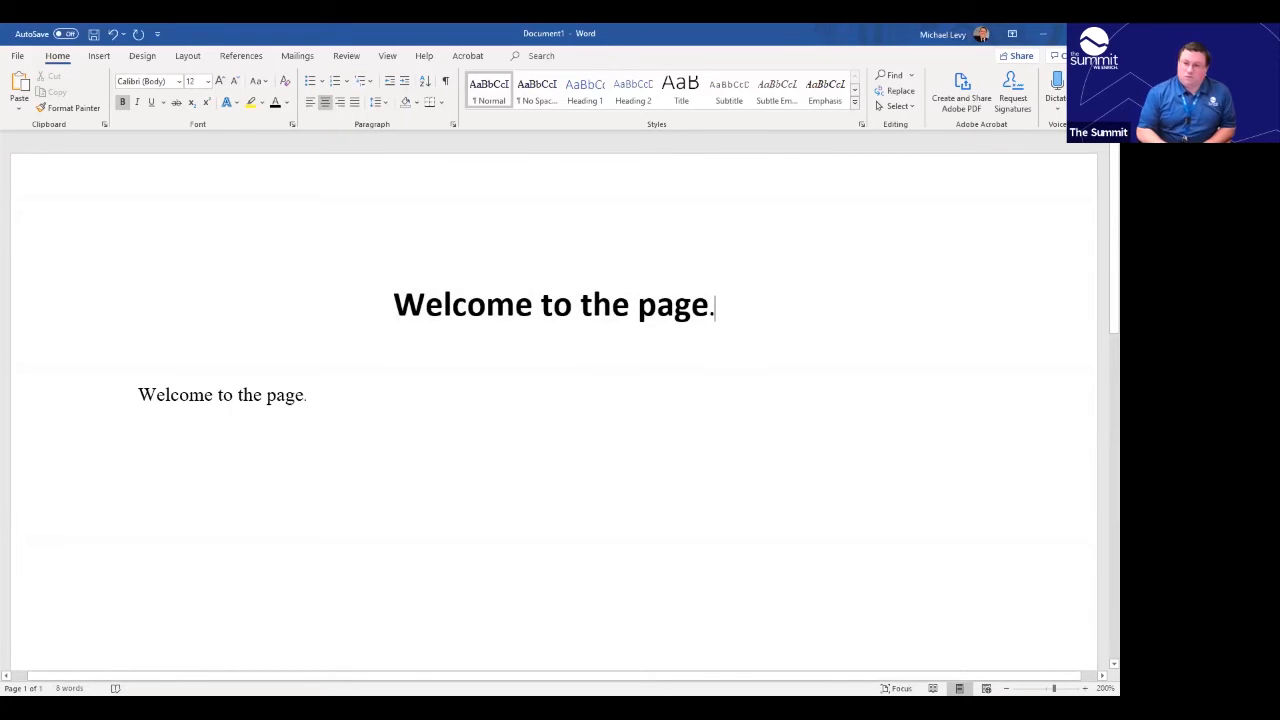
pyautogui.press('Delete')
pyautogui.click(583, 368)
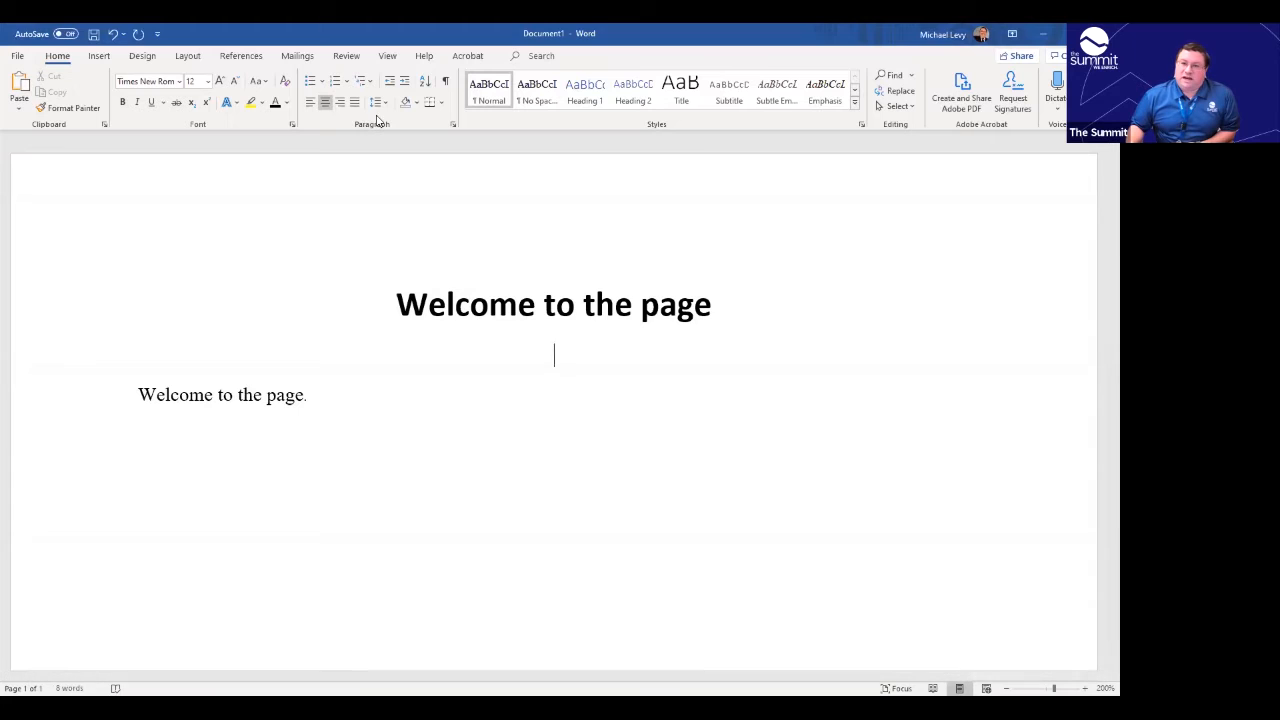
# Add the line "The following colors are needed for this page:" below the lower welcome sentence.
pyautogui.click(358, 394)
pyautogui.press('Return')
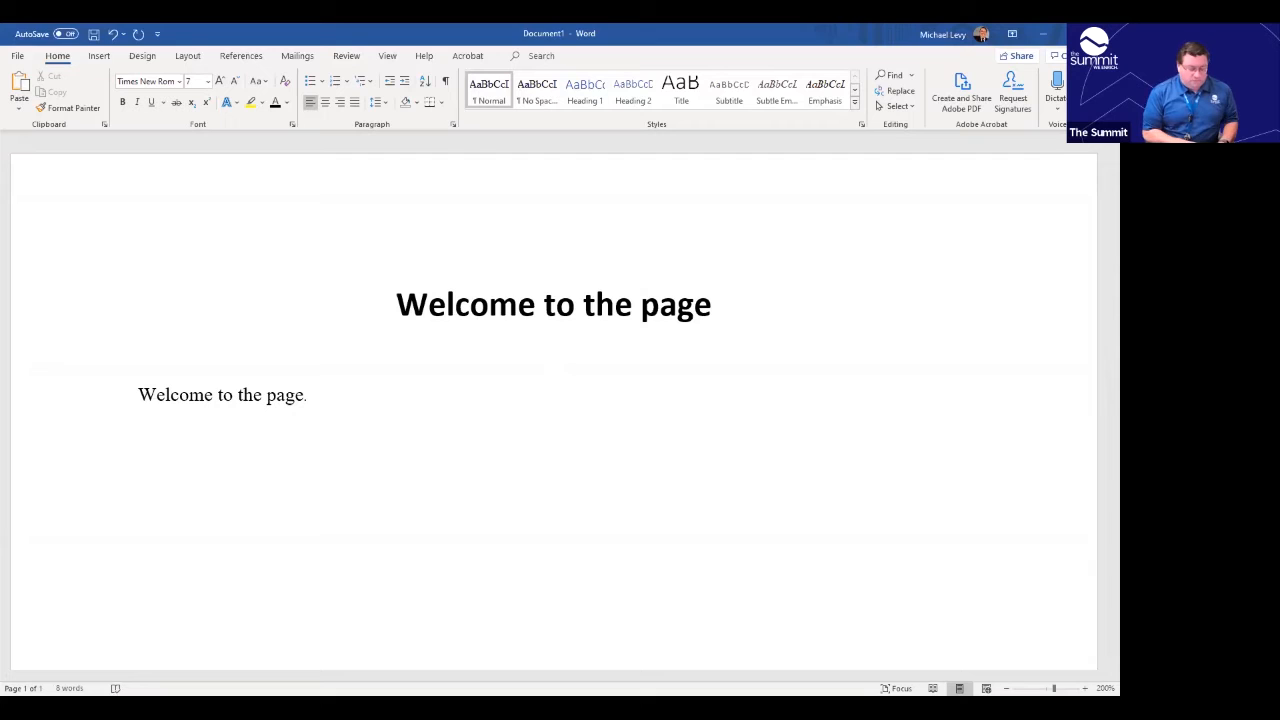
pyautogui.write('The fol')
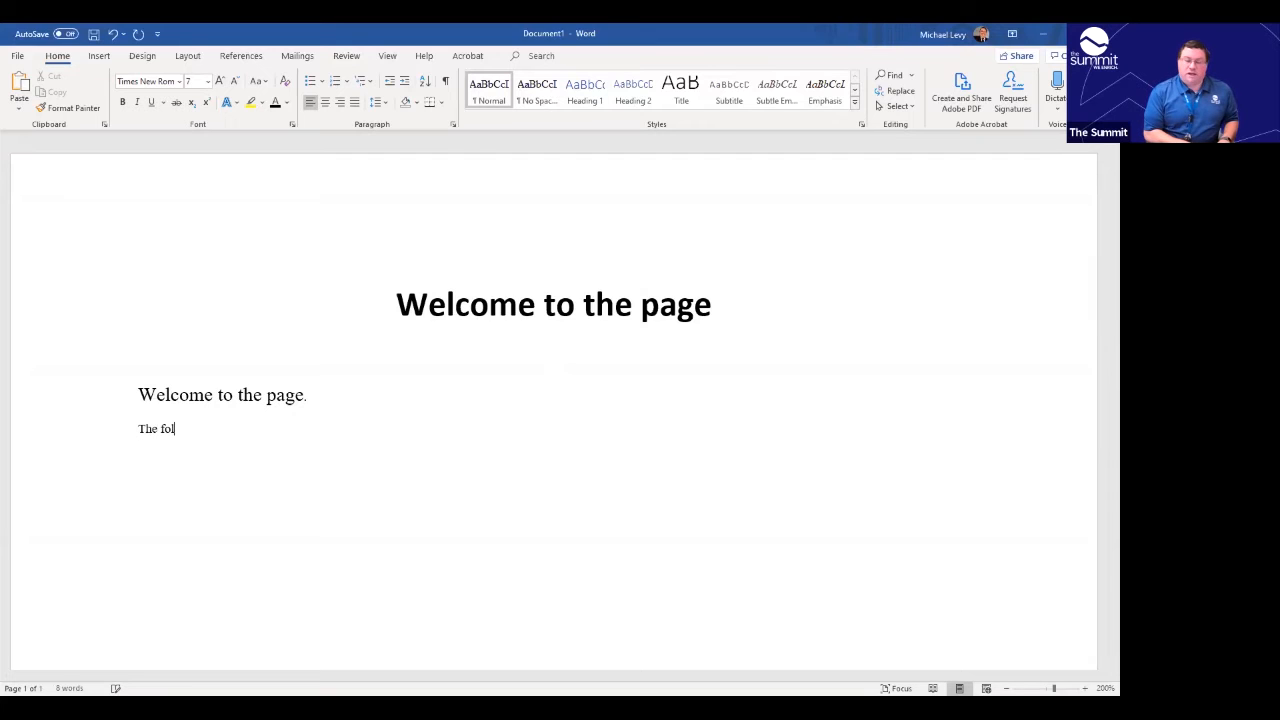
pyautogui.write('lowing col')
pyautogui.press('BackSpace')
pyautogui.press('BackSpace')
pyautogui.press('BackSpace')
pyautogui.write('colore')
pyautogui.press('BackSpace')
pyautogui.write('s are needed')
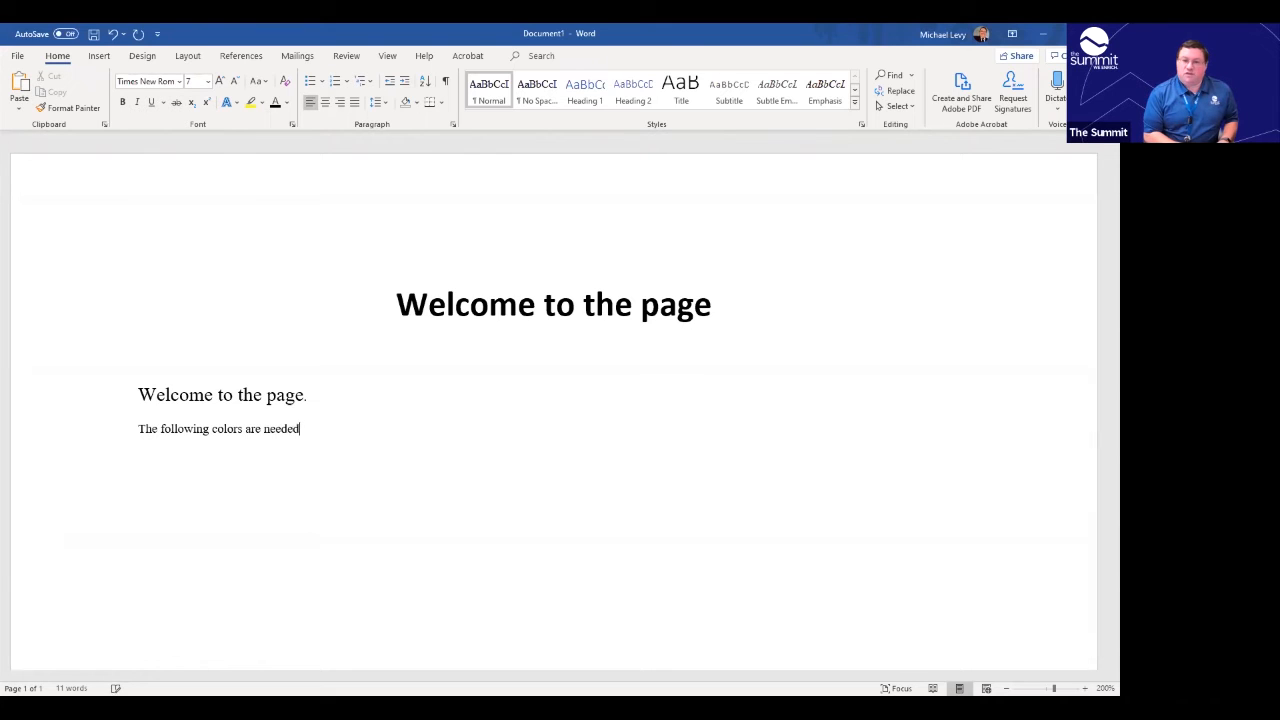
pyautogui.write(' for this page:')
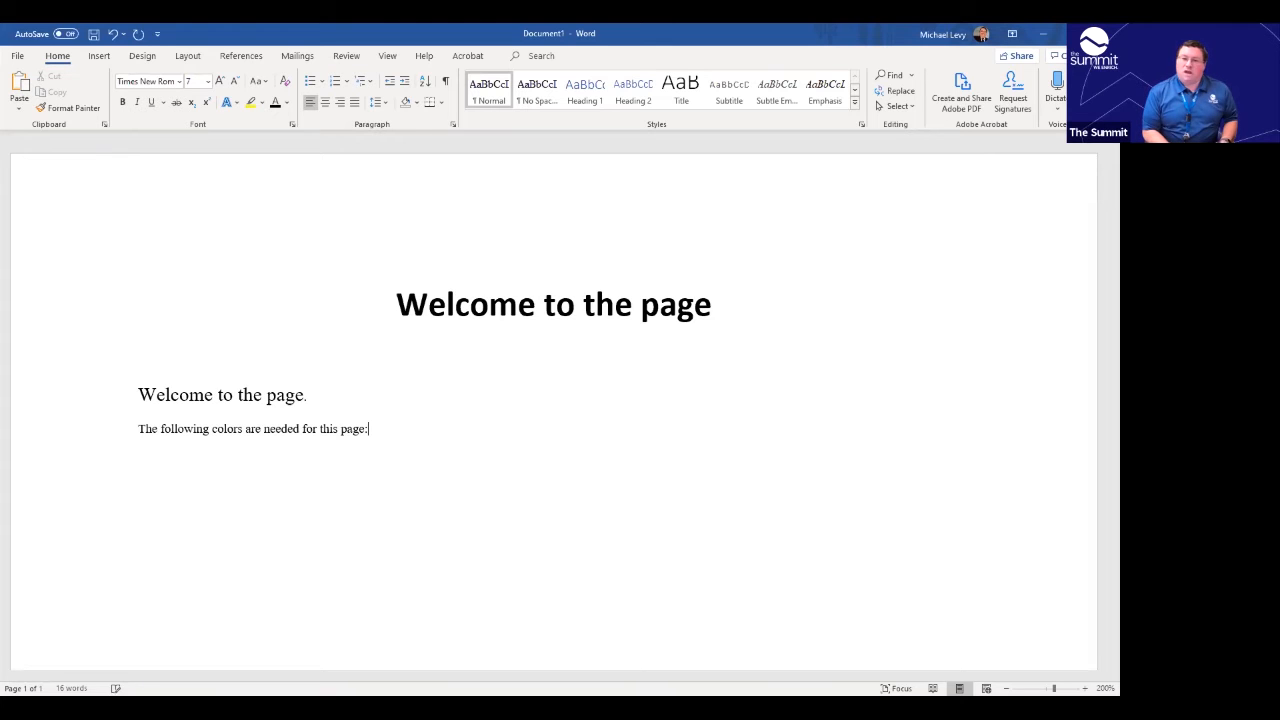
# Start a bulleted list on a new line below the sentence about the needed colors.
pyautogui.hotkey('shift', 'Return')
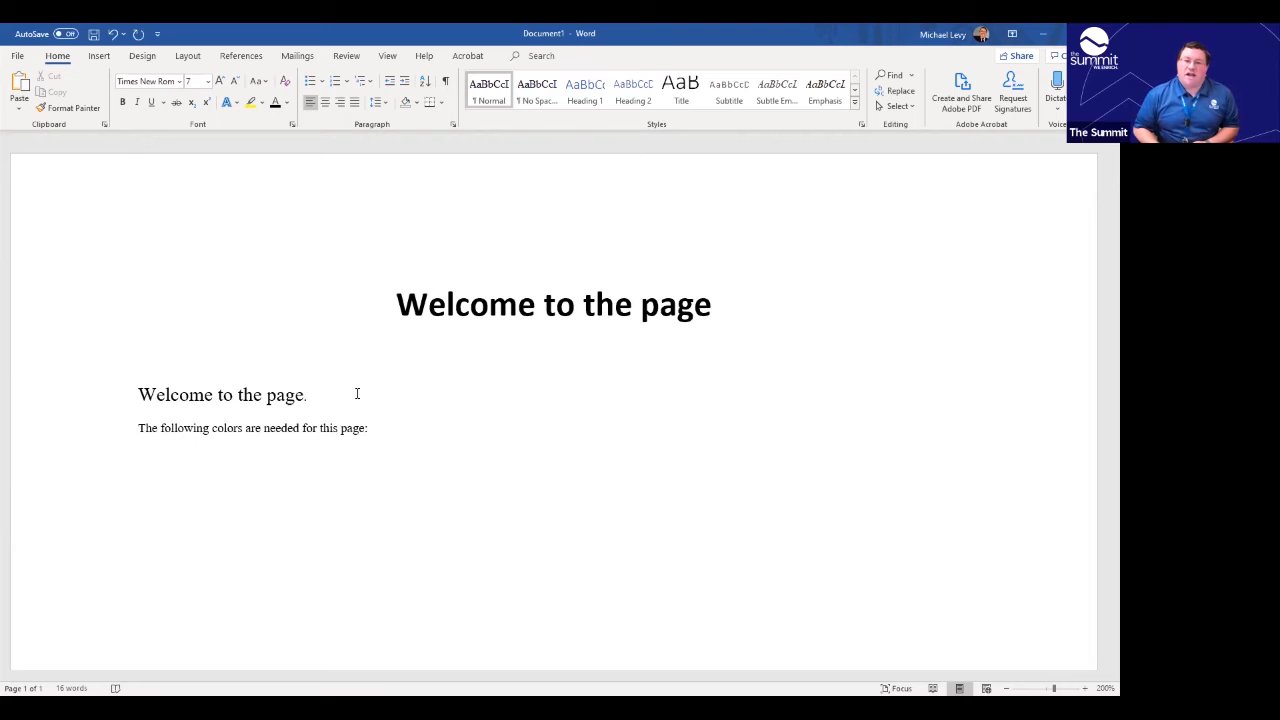
pyautogui.click(309, 84)
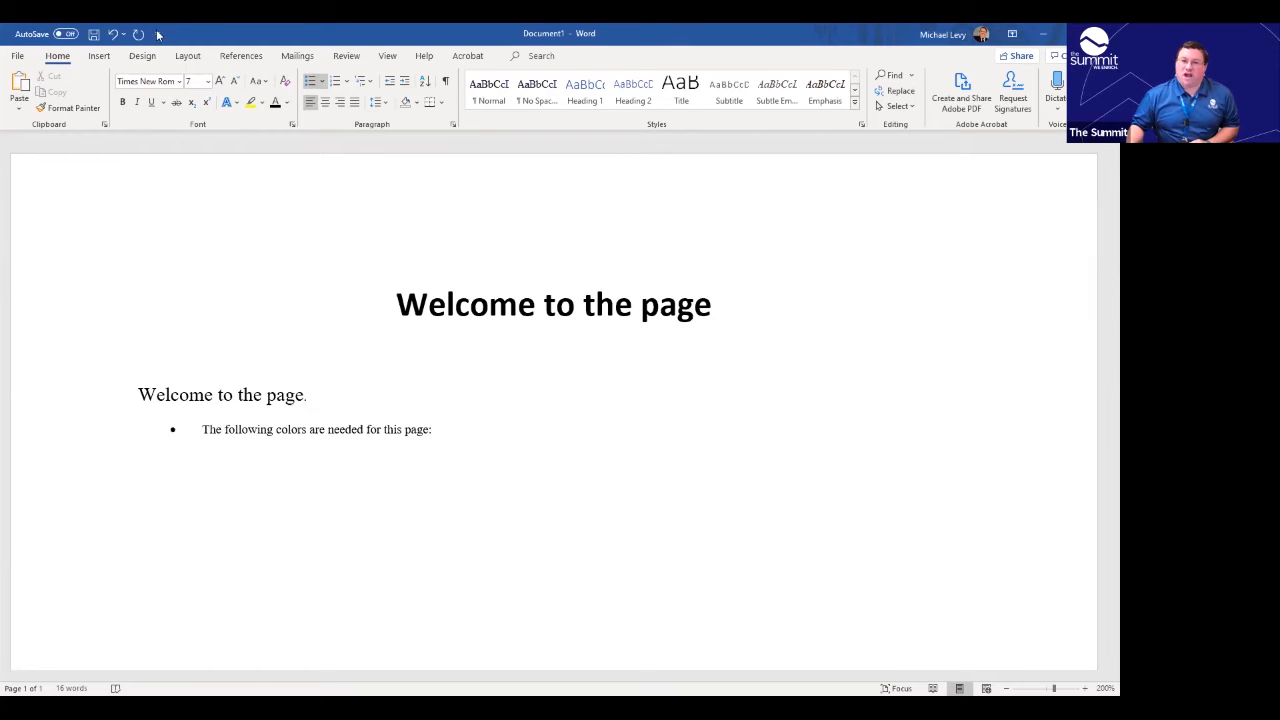
pyautogui.click(113, 35)
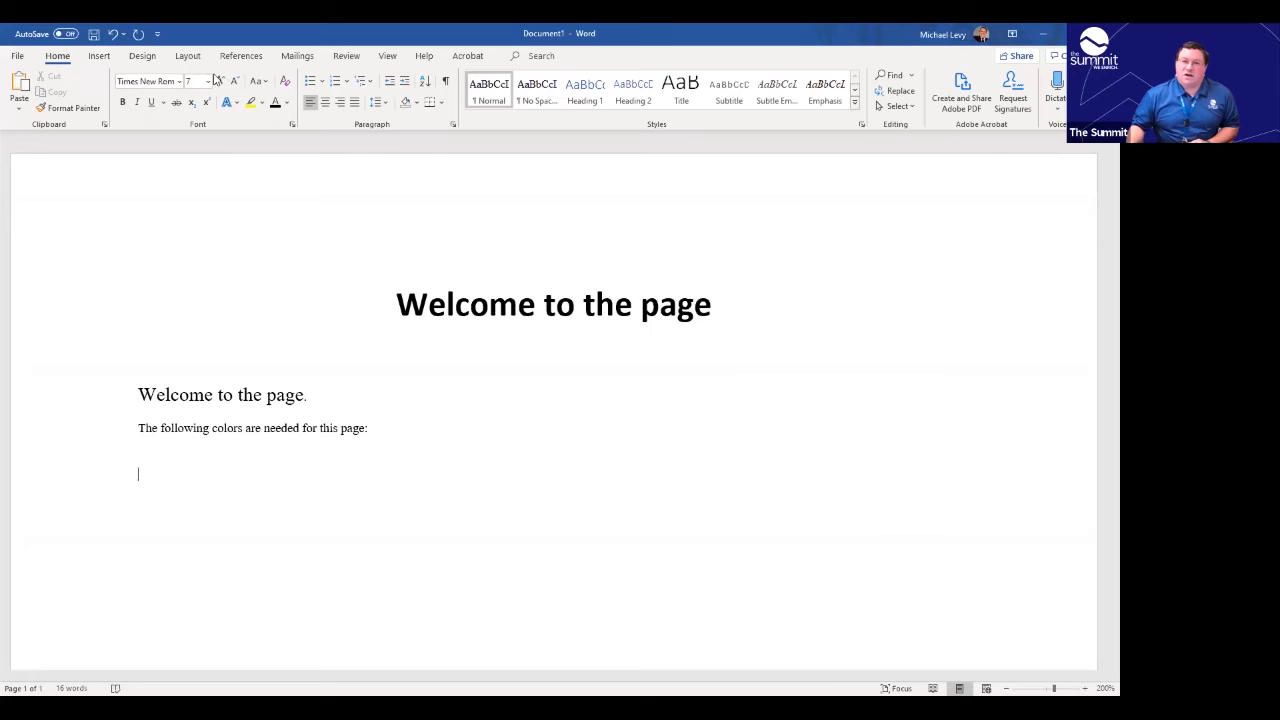
pyautogui.click(310, 81)
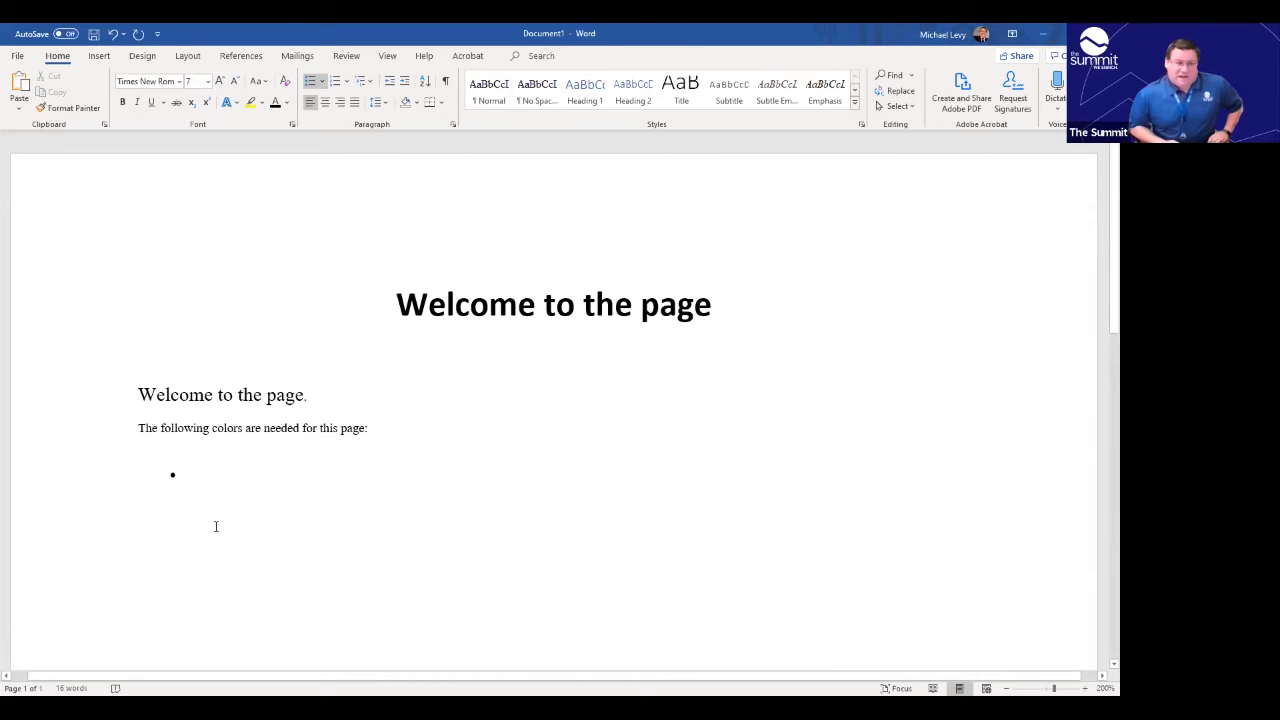
# Fill the bulleted list with the items Blue, Red, Purple and Orange.
pyautogui.write('blue, red')
pyautogui.press('BackSpace')
pyautogui.press('BackSpace')
pyautogui.press('BackSpace')
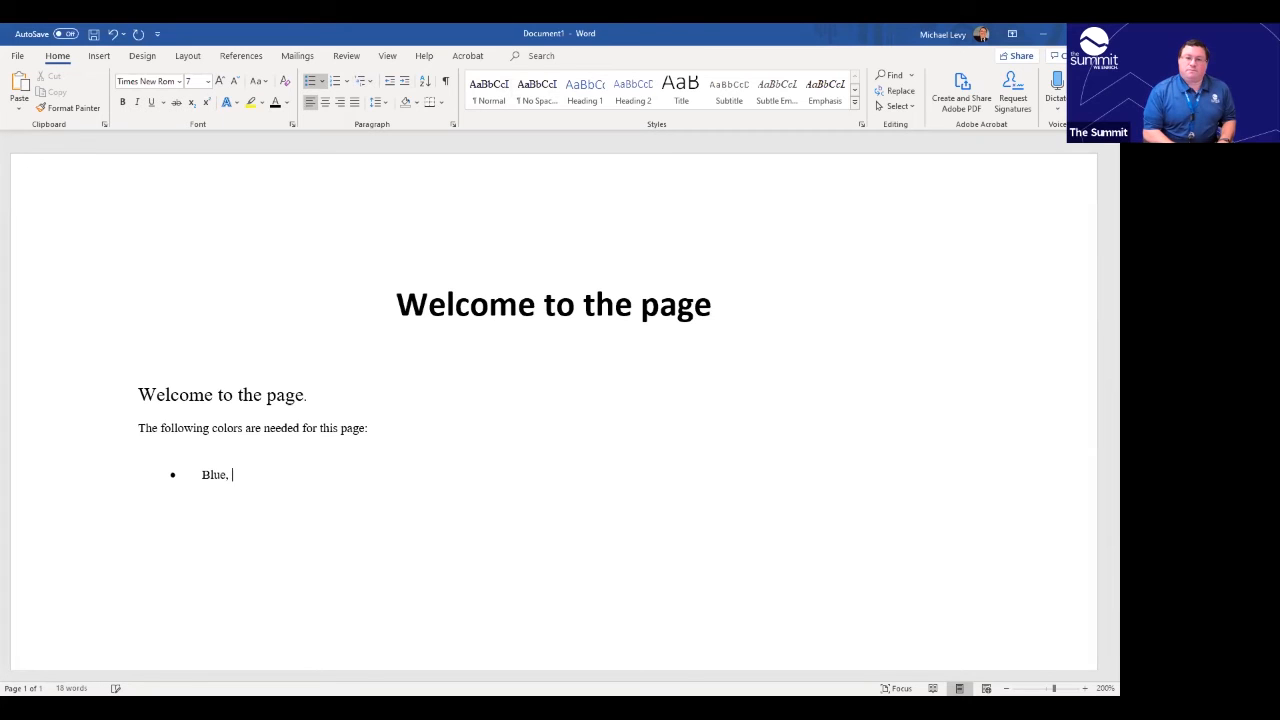
pyautogui.press('Return')
pyautogui.write('Red ')
pyautogui.write('Purple')
pyautogui.press('Return')
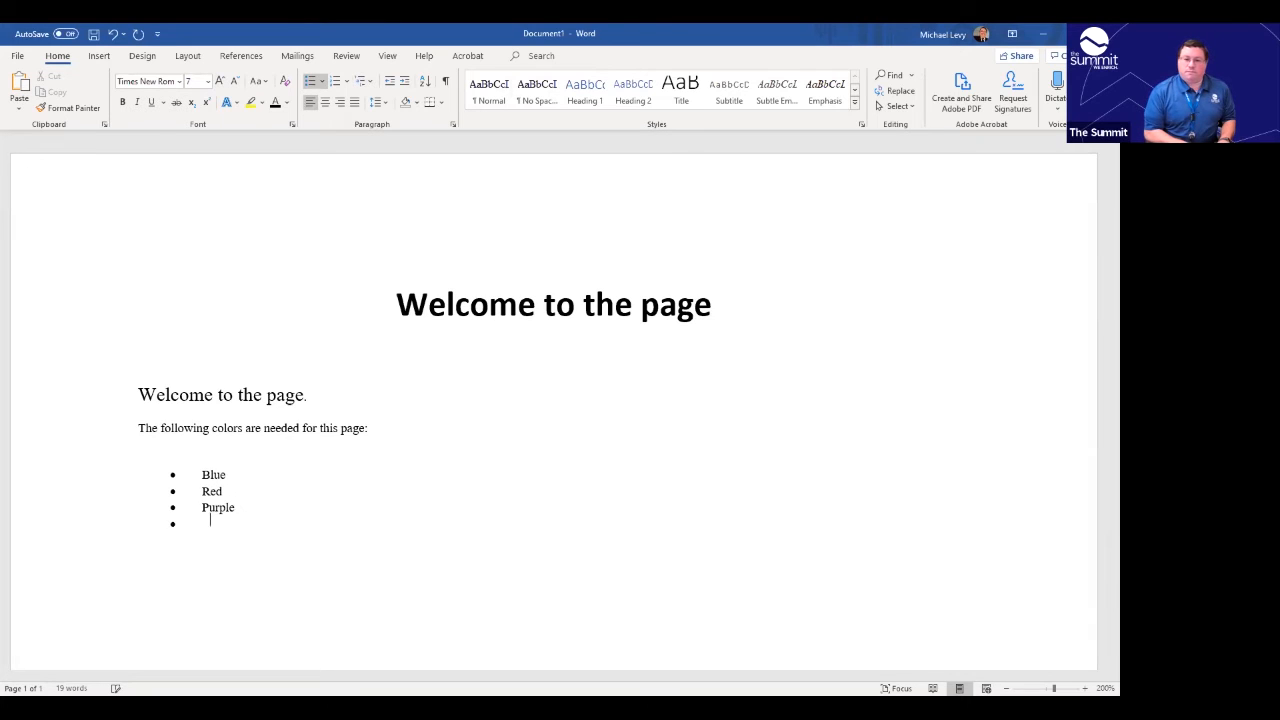
pyautogui.write('Orange')
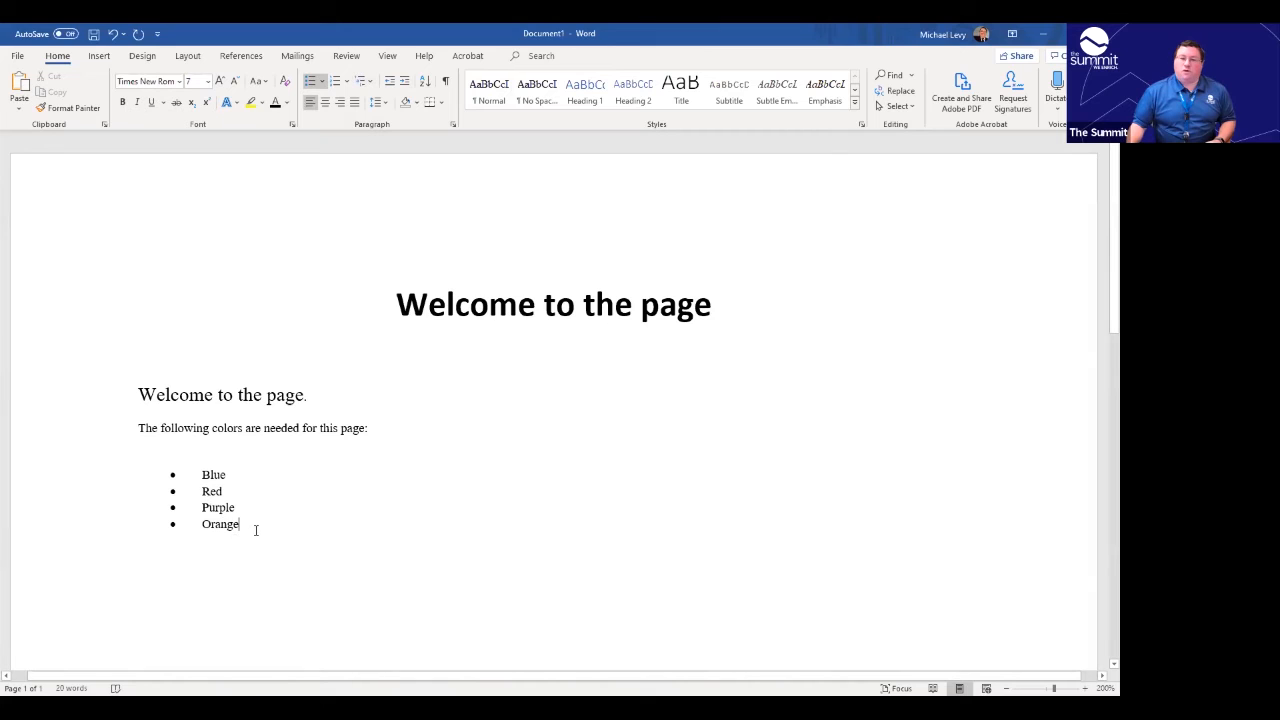
# Remove the blank line above the bulleted list and end the list with a plain empty line below Orange.
pyautogui.click(286, 457)
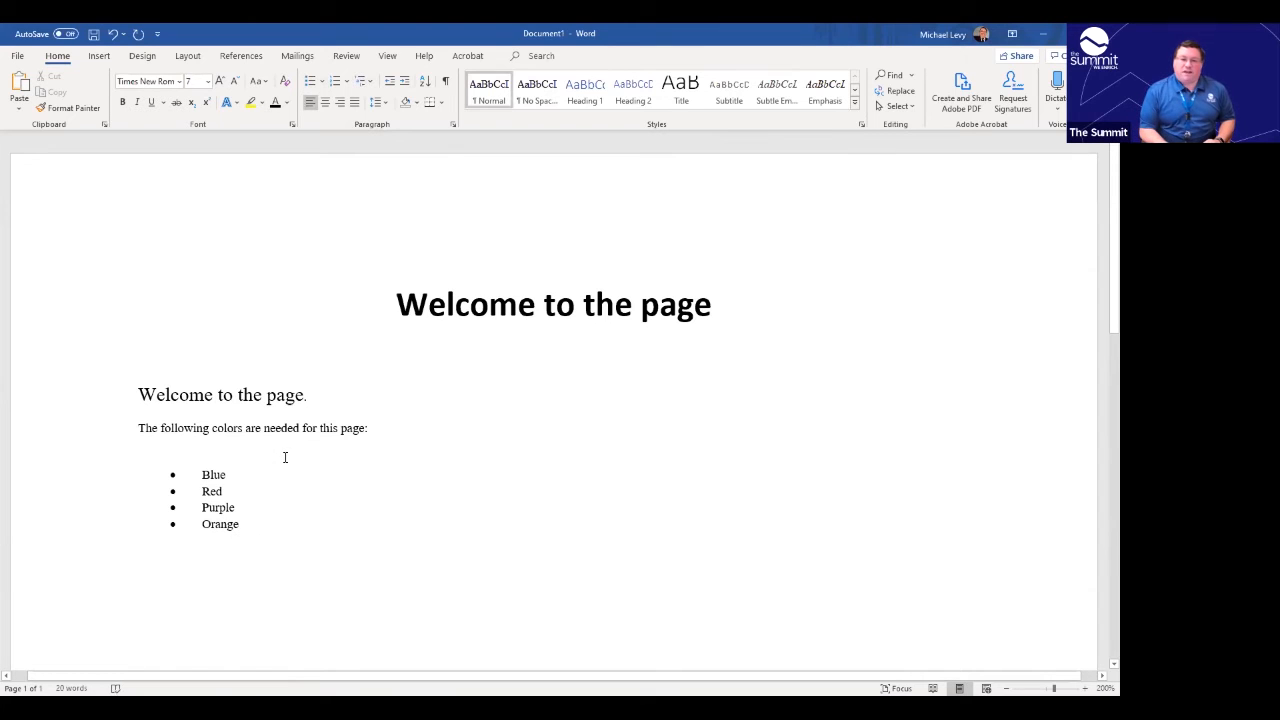
pyautogui.press('BackSpace')
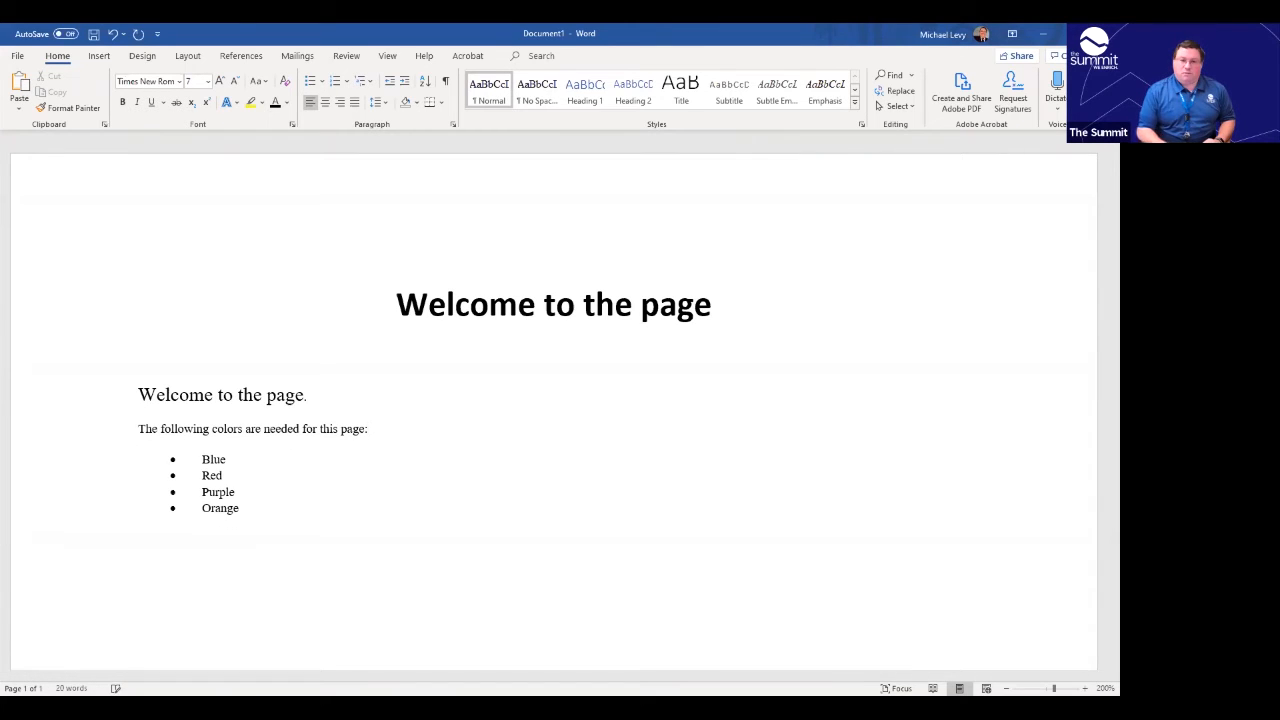
pyautogui.click(295, 504)
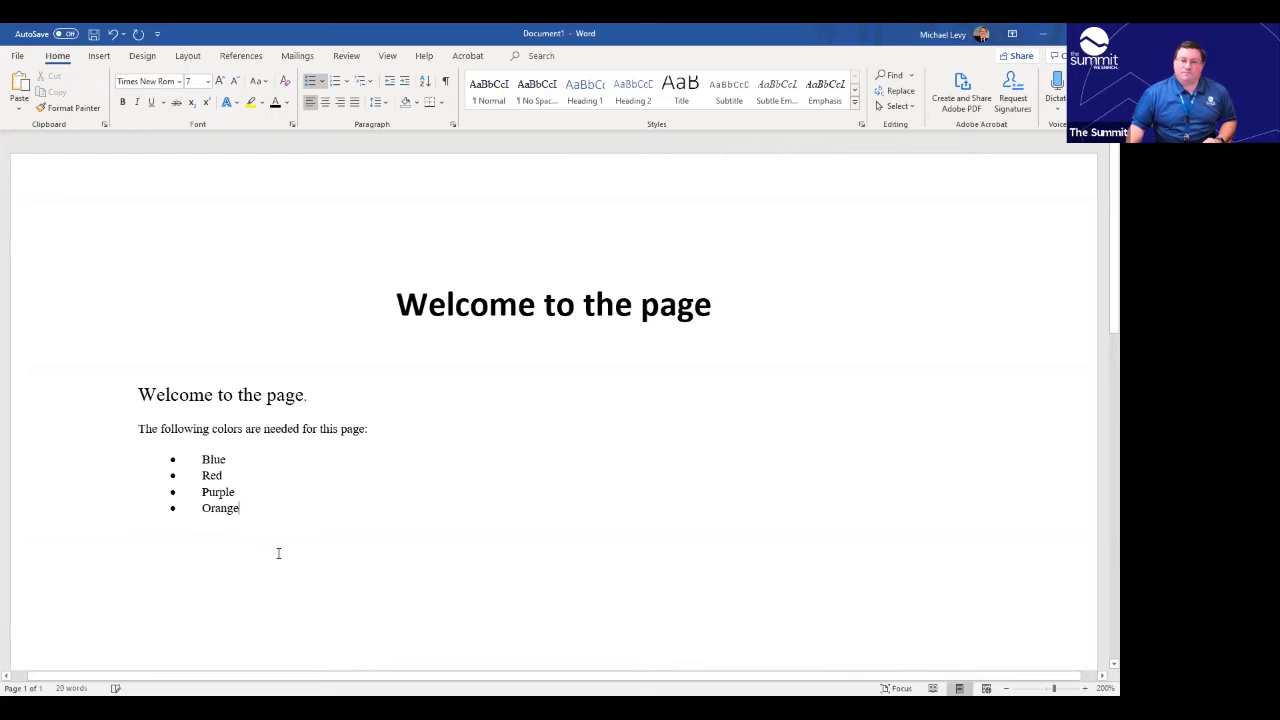
pyautogui.press('Return')
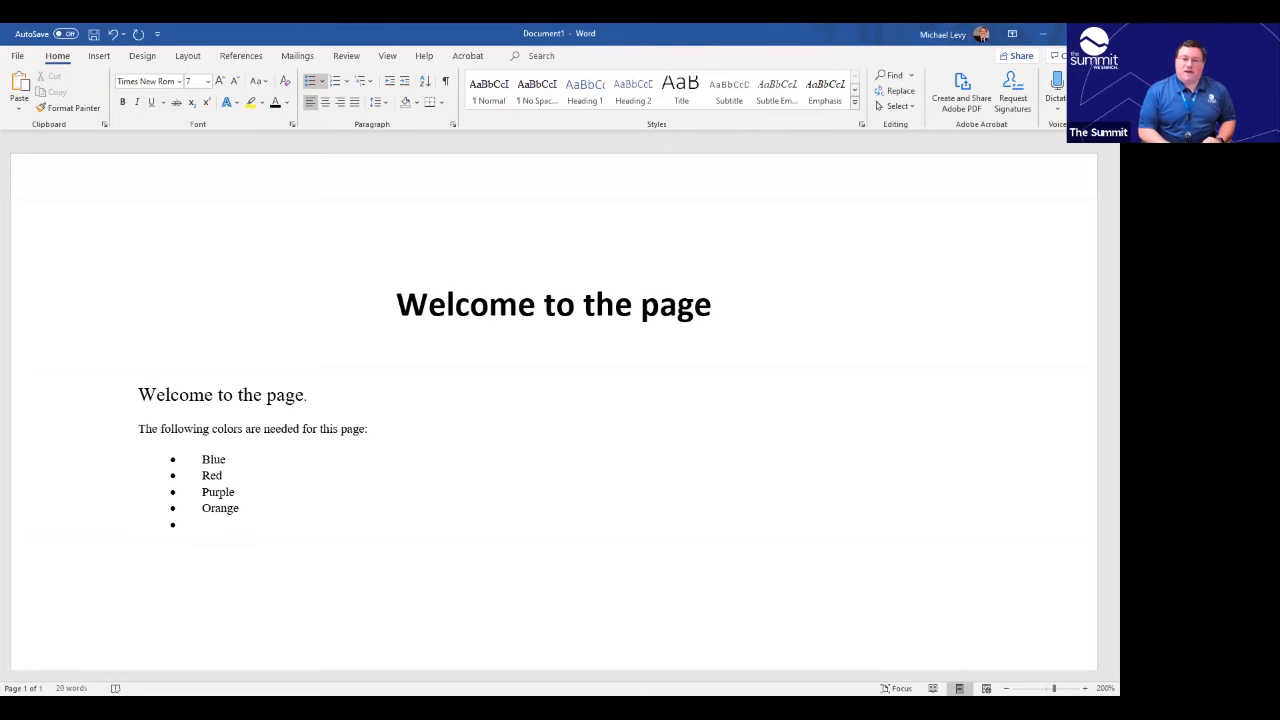
pyautogui.press('Return')
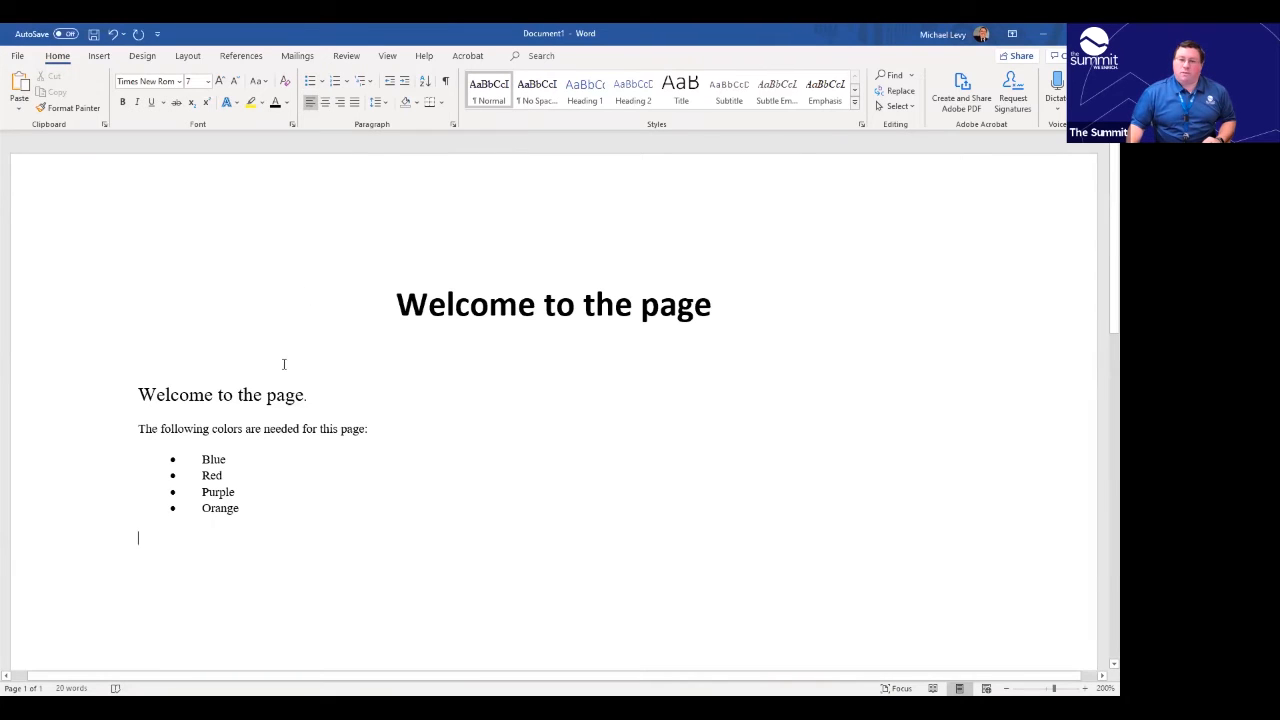
# Enter Blue and Red on separate lines below the bulleted list and turn them into a numbered list.
pyautogui.write('Bl')
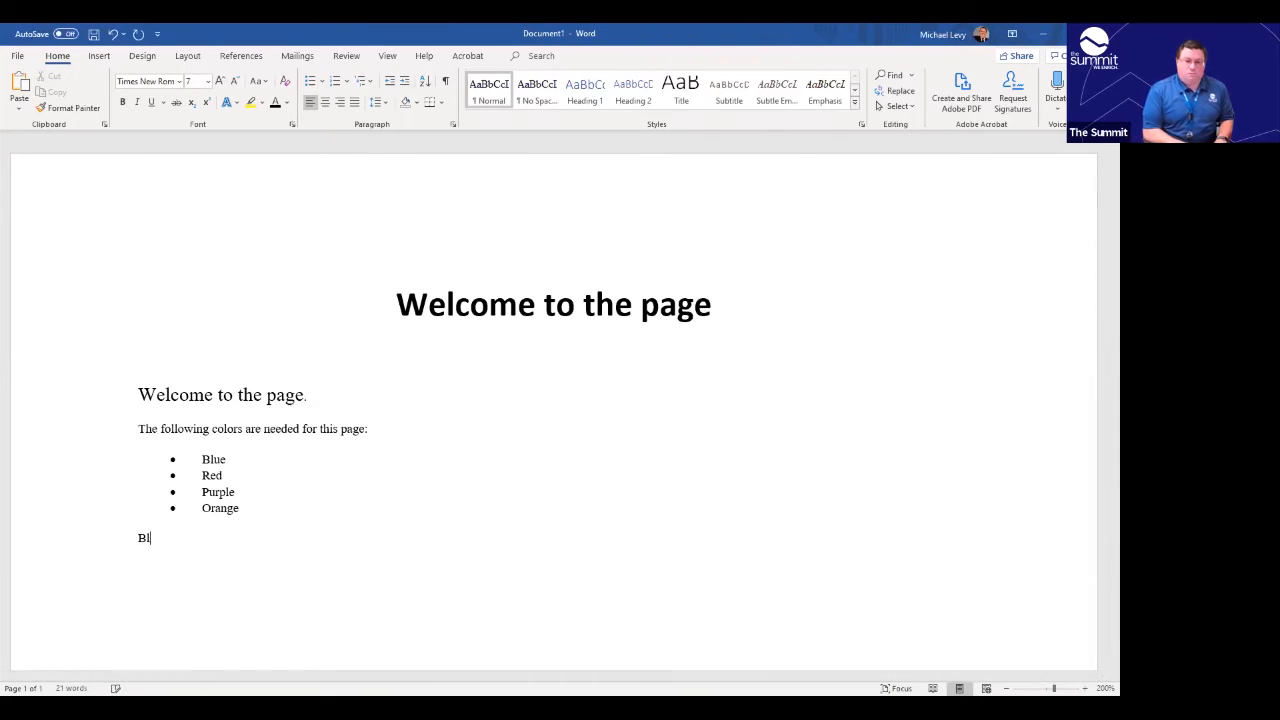
pyautogui.write('ue Red')
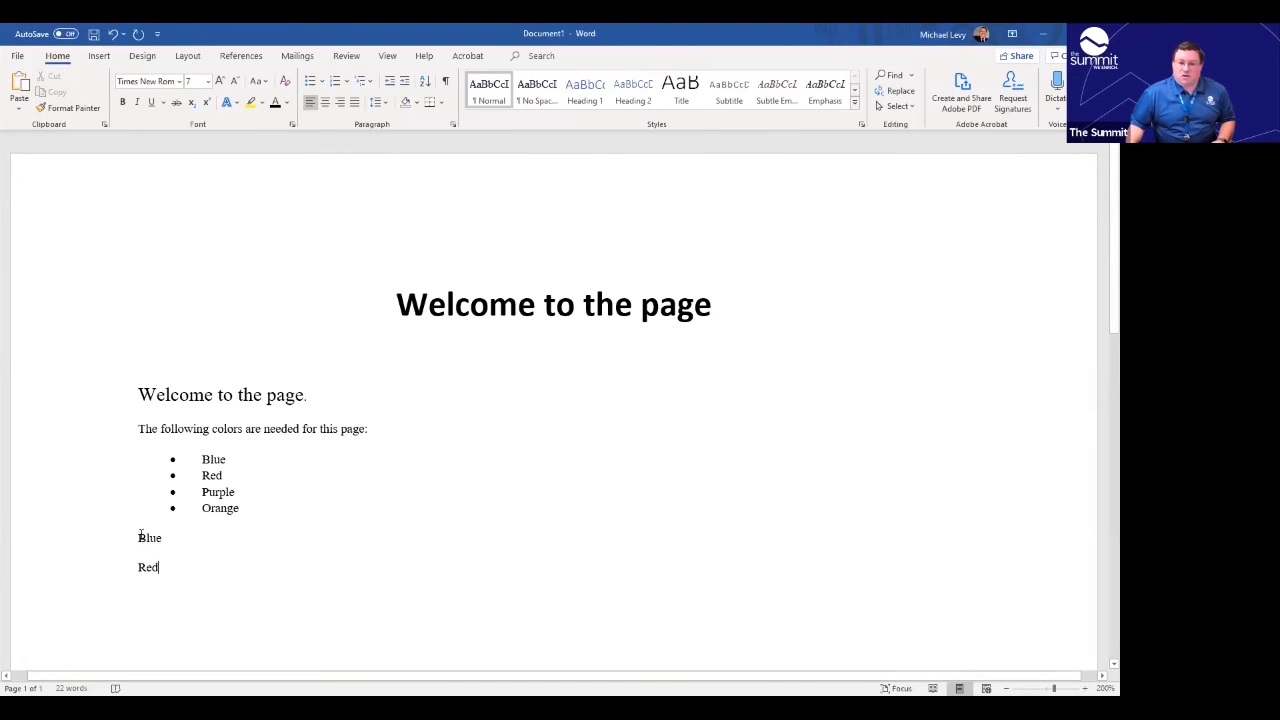
pyautogui.moveTo(140, 536); pyautogui.dragTo(172, 569)
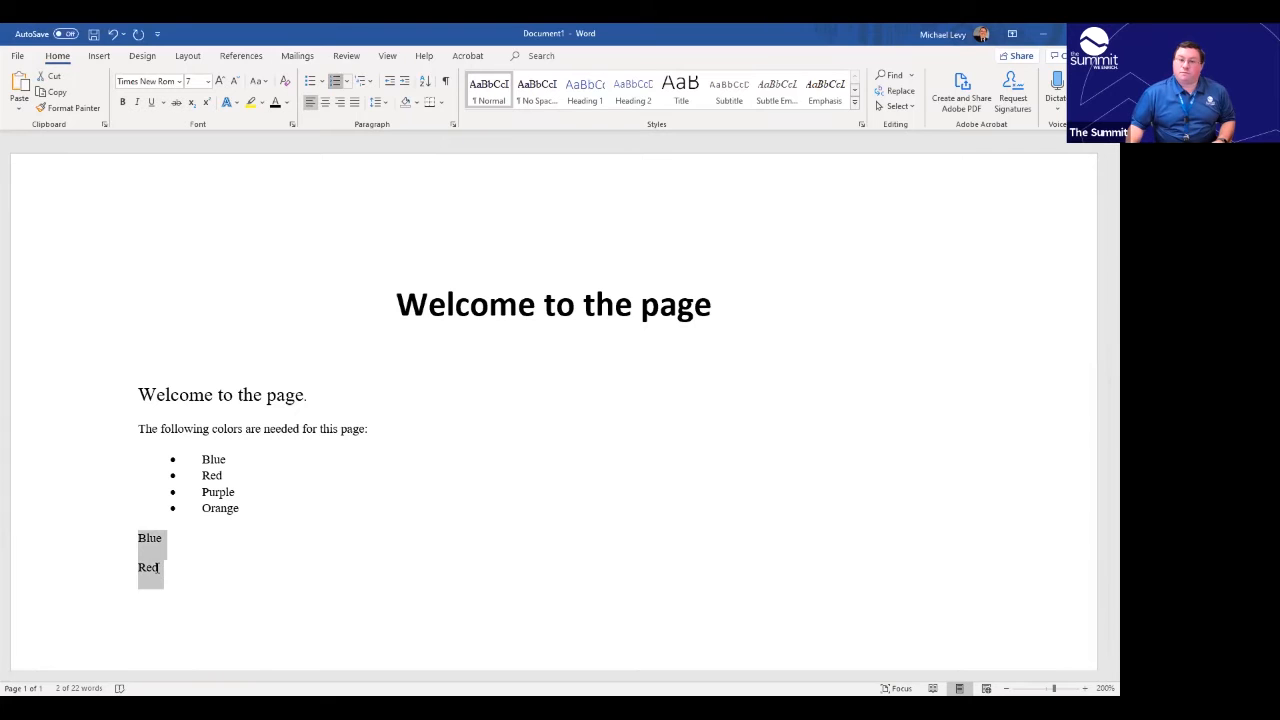
pyautogui.click(335, 80)
pyautogui.click(461, 552)
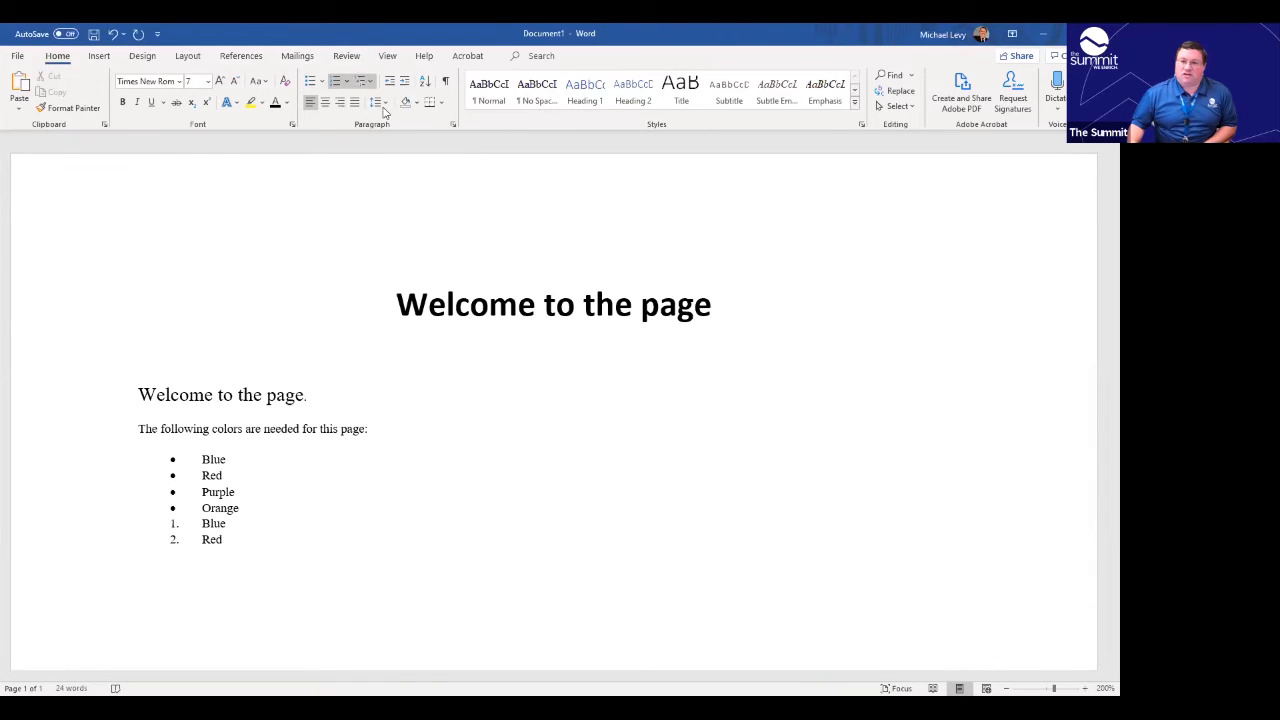
# Bring up the Insert commands and end the numbered list with a plain empty line below Red.
pyautogui.click(320, 577)
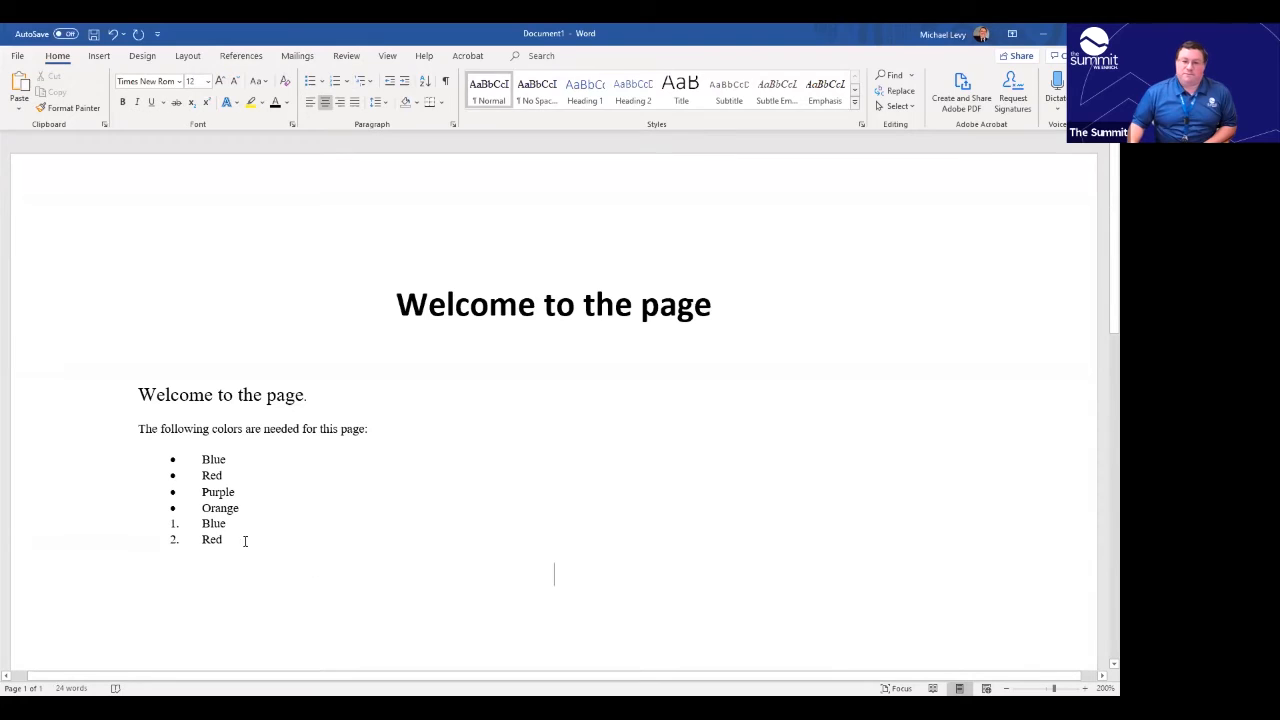
pyautogui.click(281, 540)
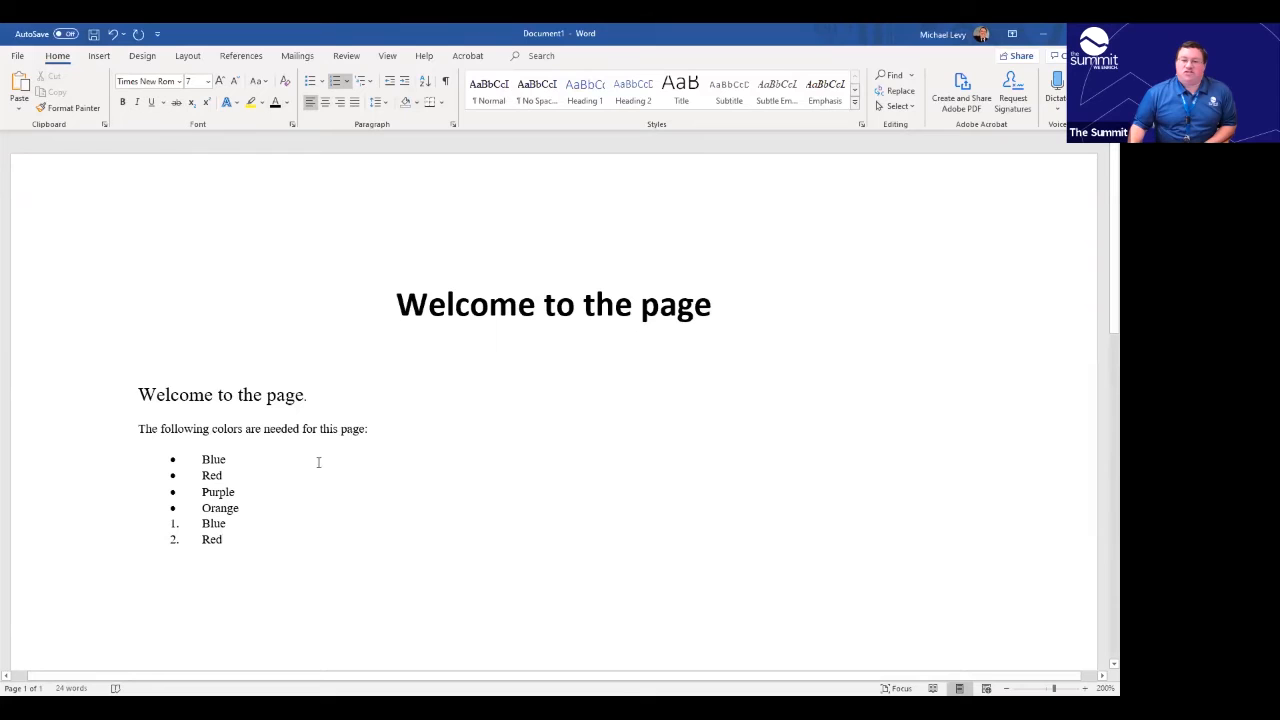
pyautogui.click(99, 55)
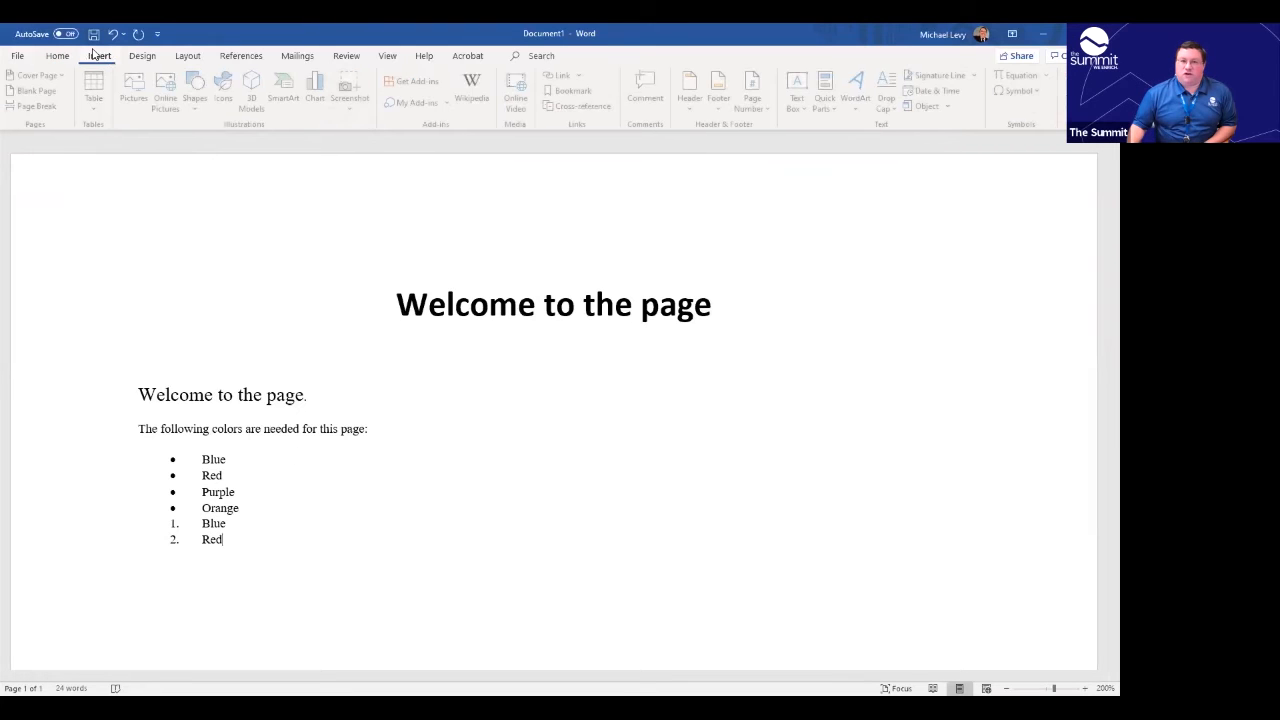
pyautogui.click(399, 424)
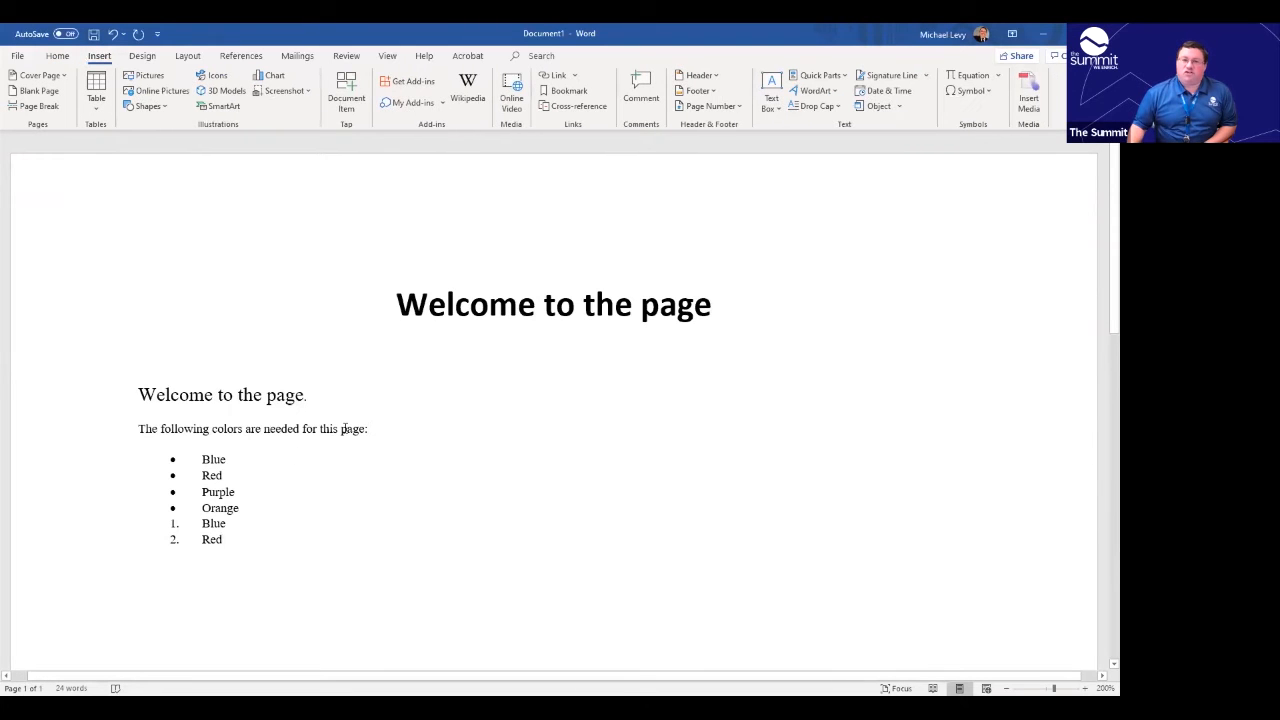
pyautogui.click(92, 103)
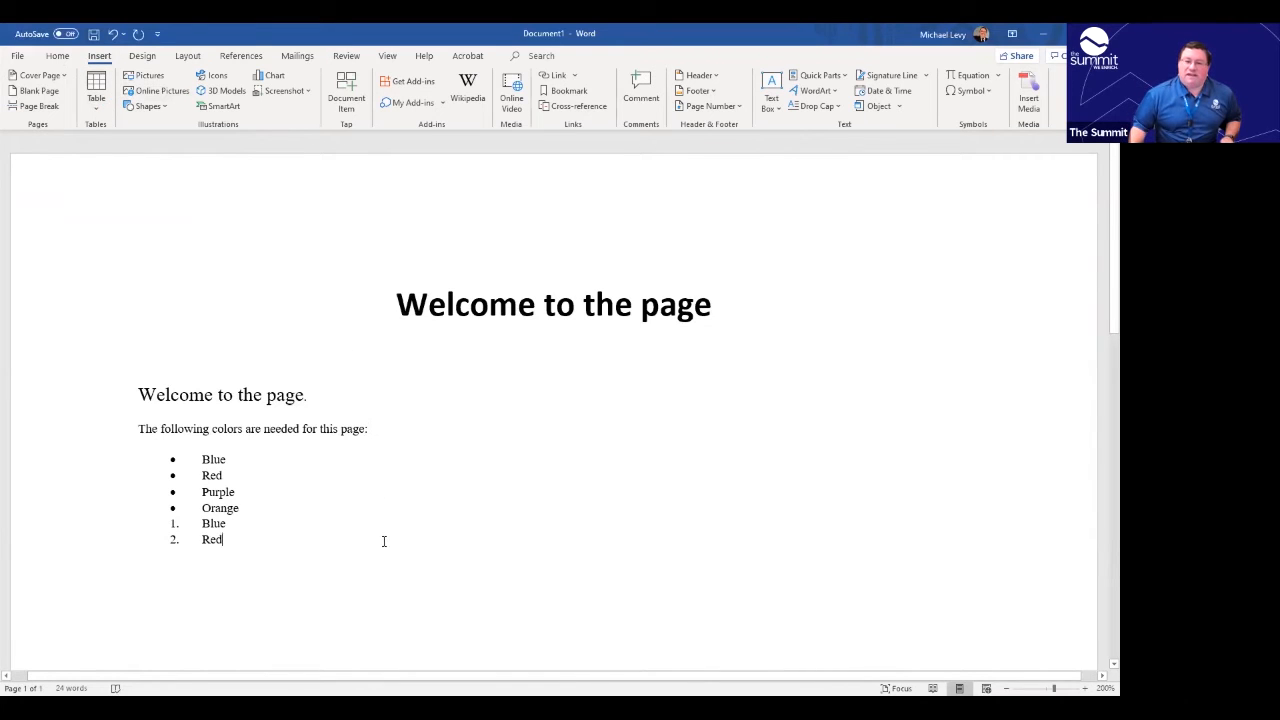
pyautogui.press('Return')
pyautogui.press('Return')
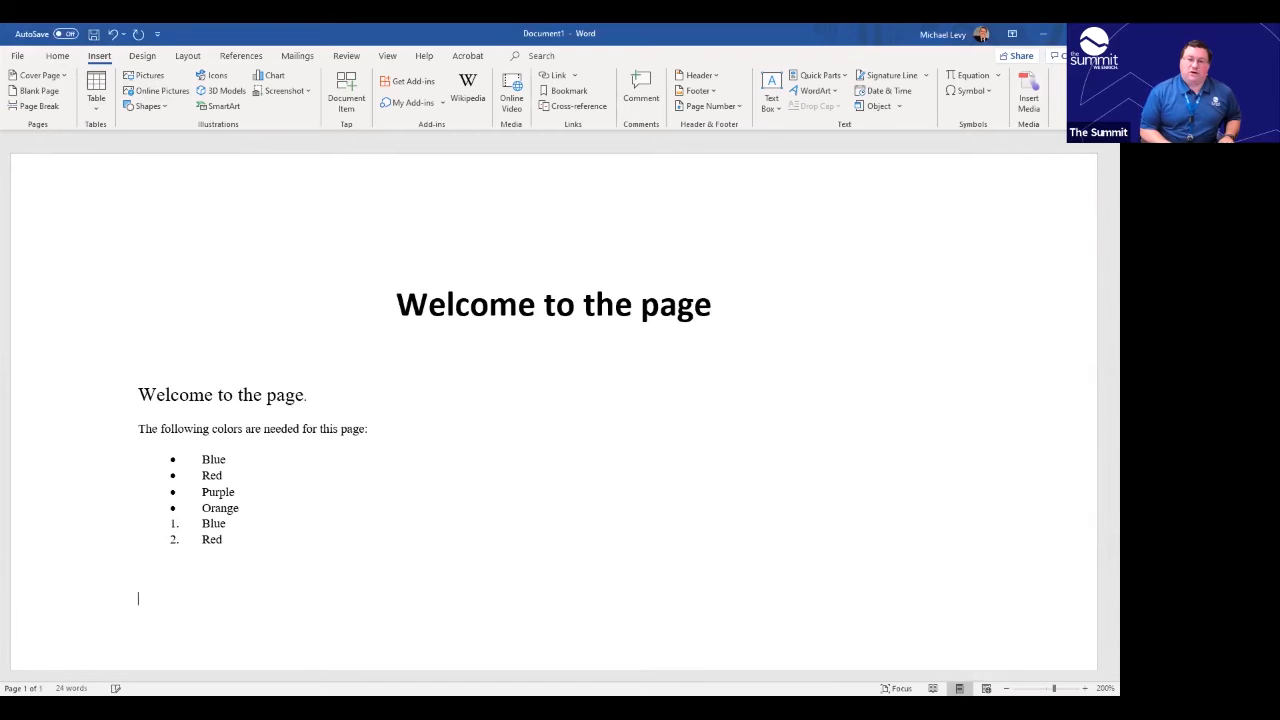
# Insert a 3x3 table below the numbered list and fill its first row with Blue, Red and Purple.
pyautogui.click(97, 88)
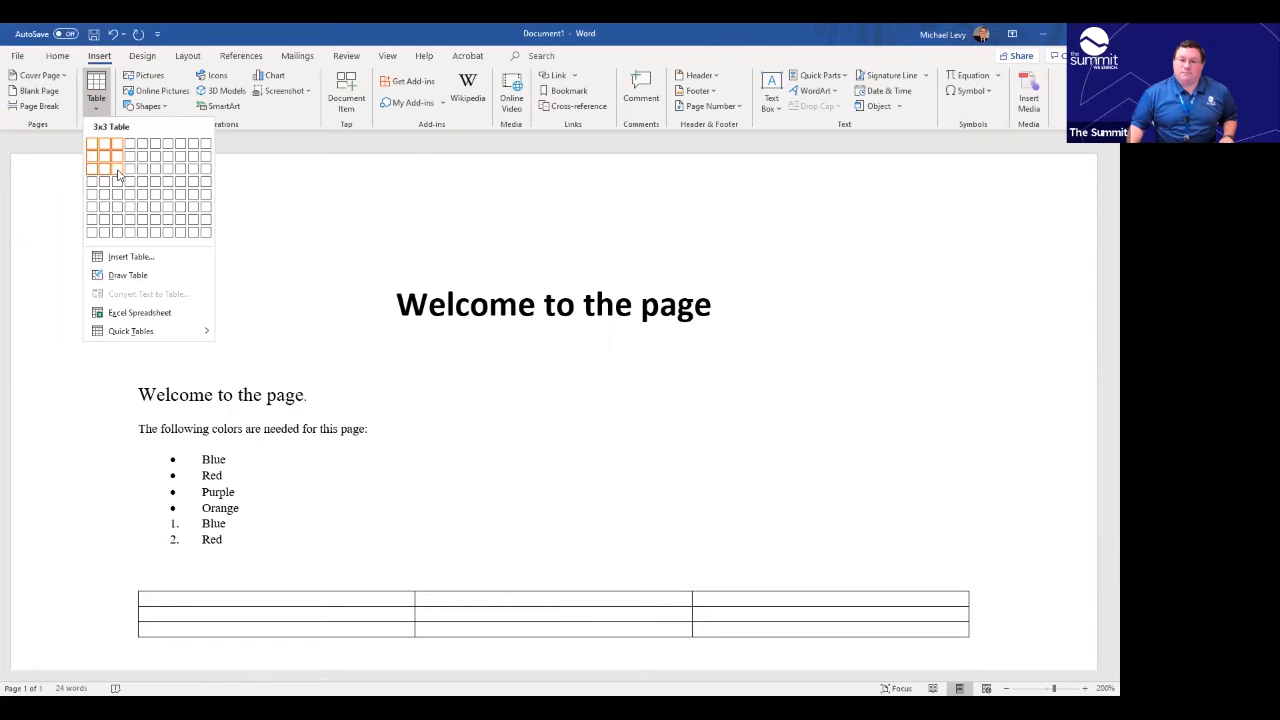
pyautogui.click(117, 175)
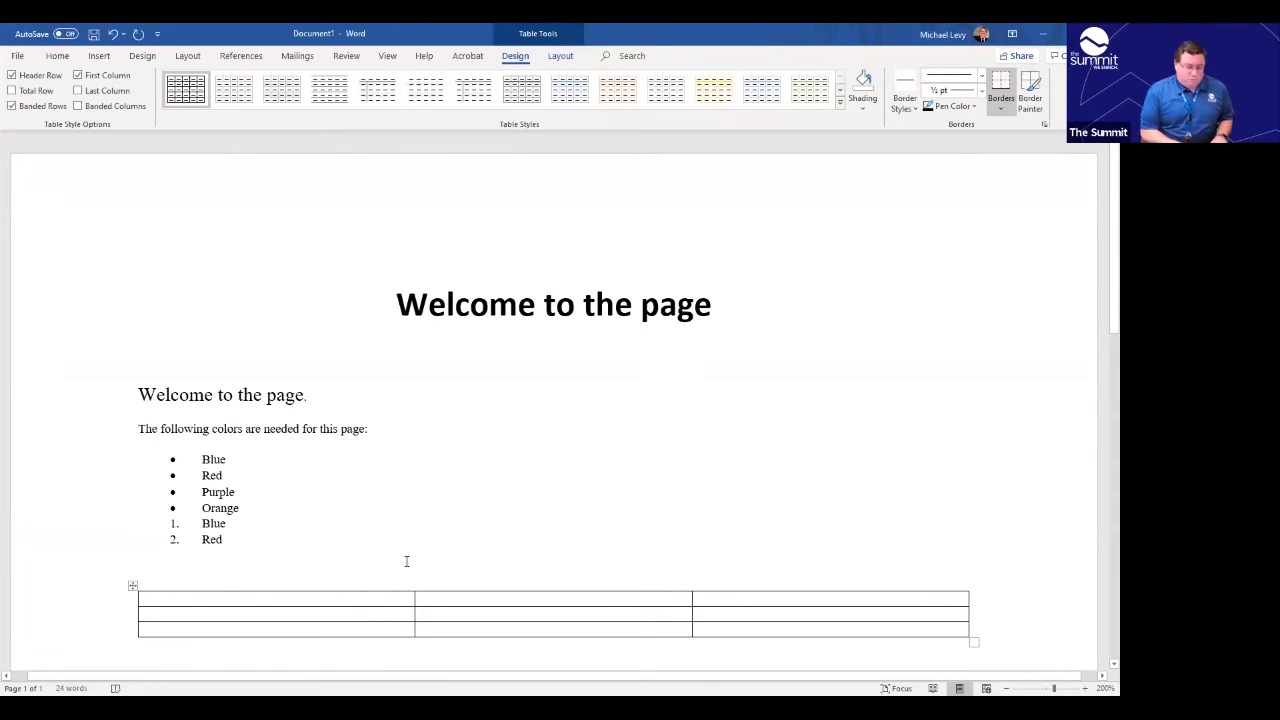
pyautogui.write('Blue')
pyautogui.press('Tab')
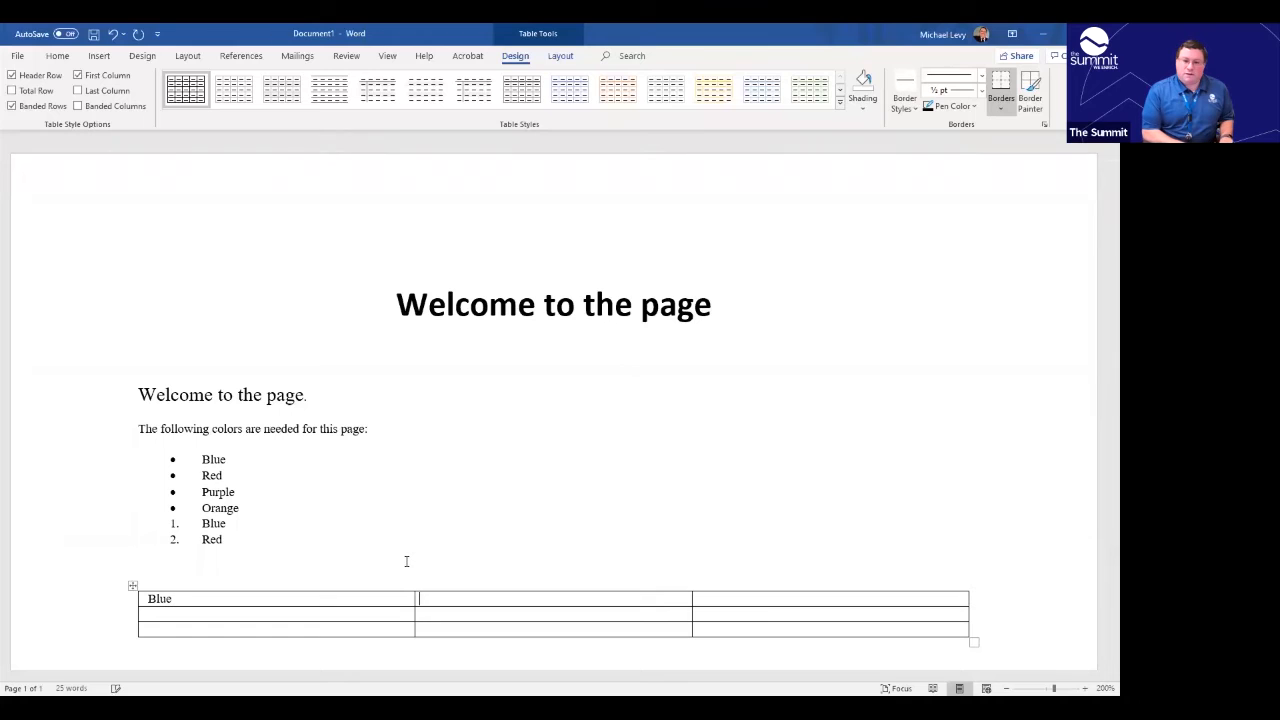
pyautogui.write('Re')
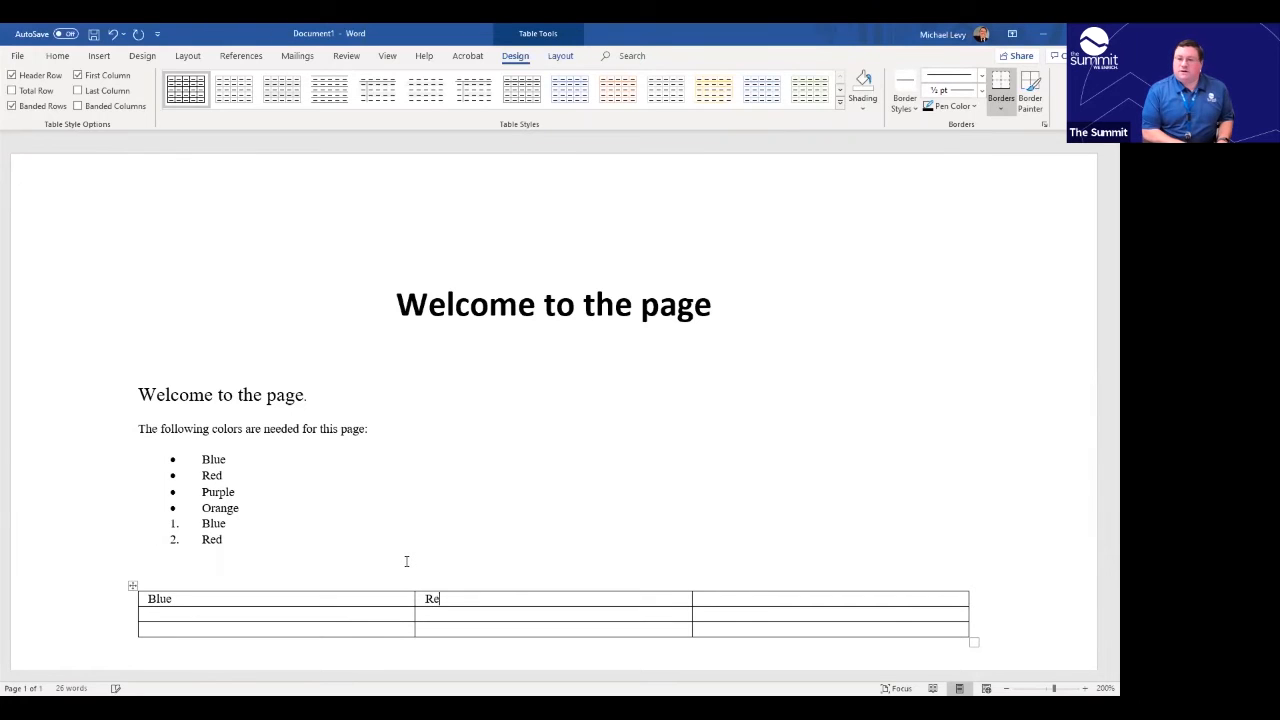
pyautogui.write('Purple')
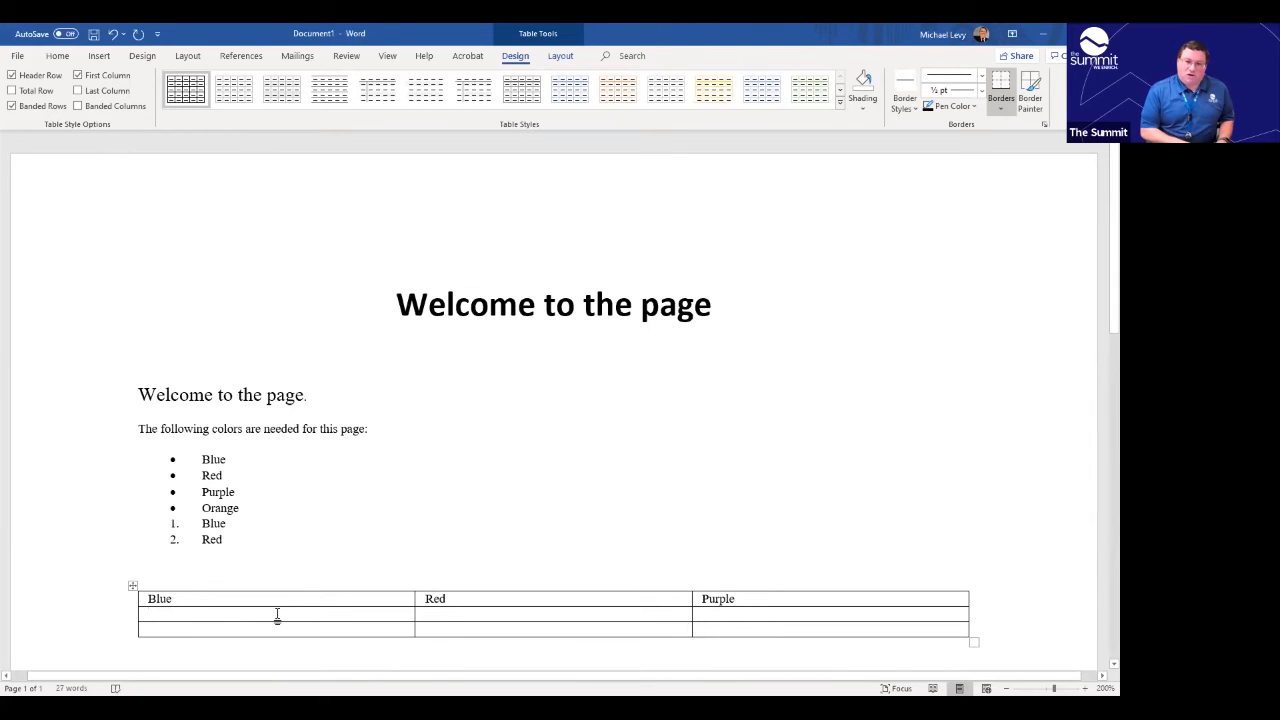
# Fill the table's second row with Orange, Pink and Cyan, then leave the table.
pyautogui.write('Orange')
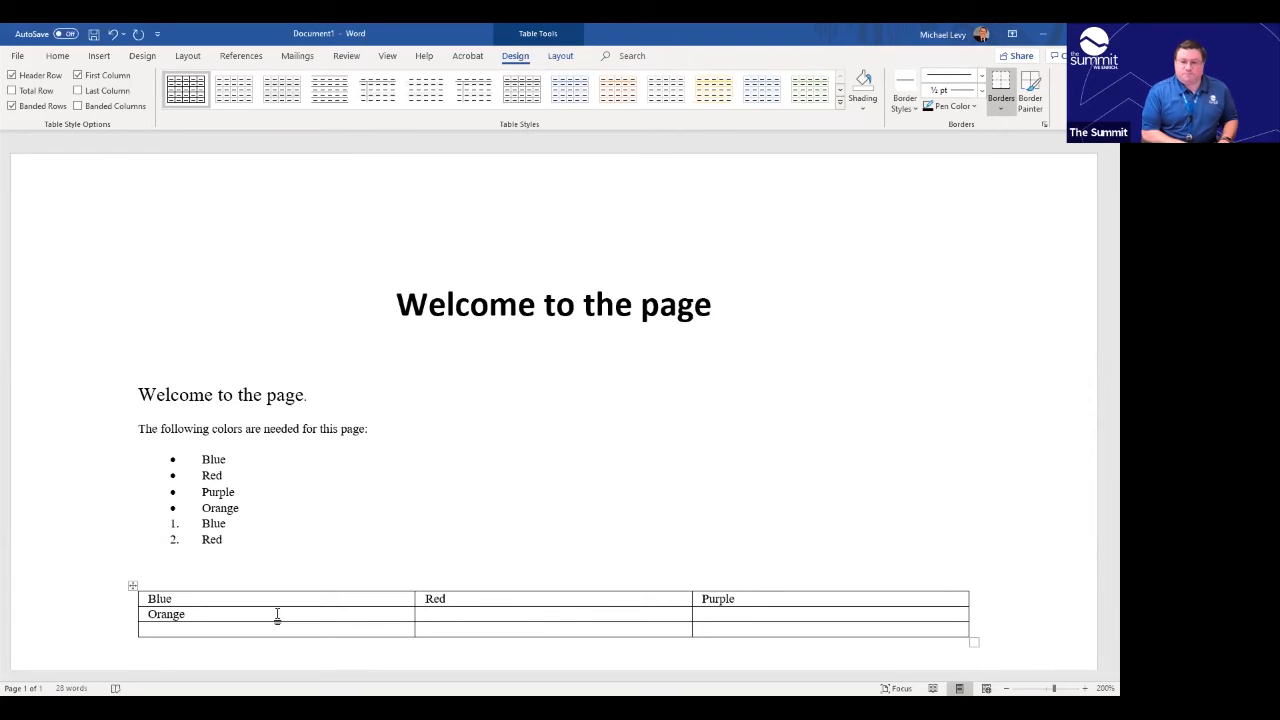
pyautogui.press('Tab')
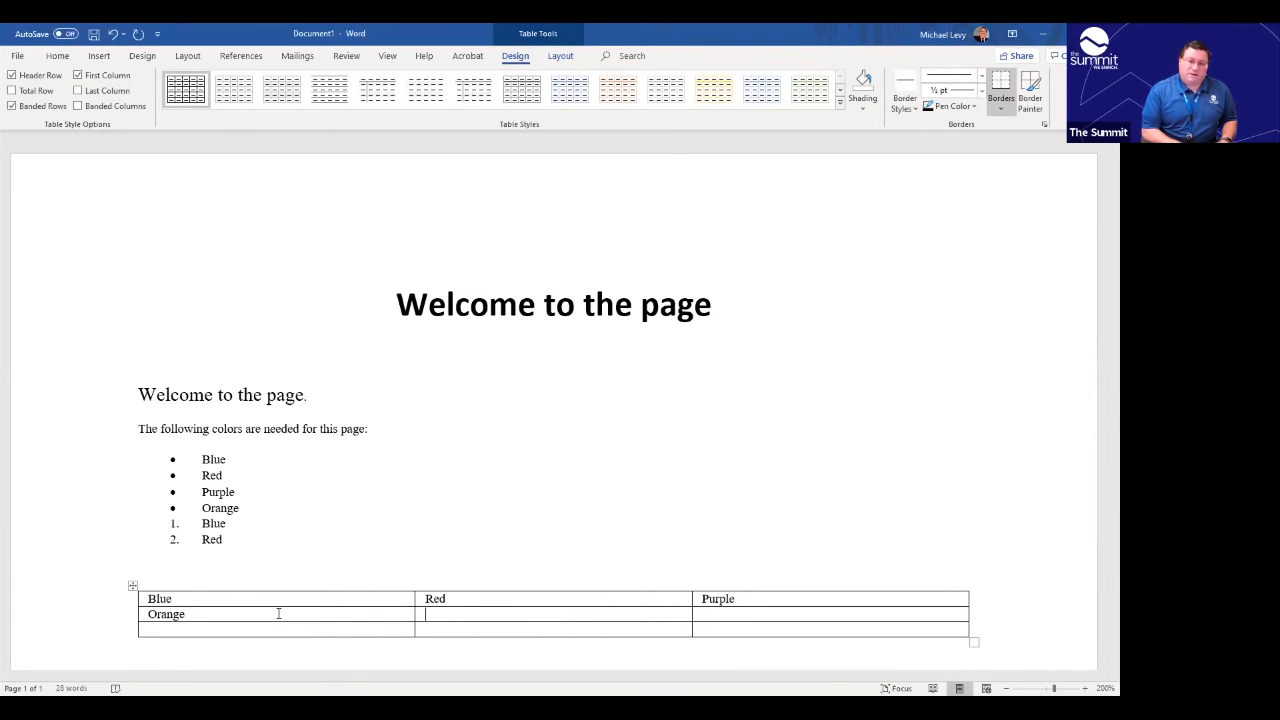
pyautogui.write('Pink\t')
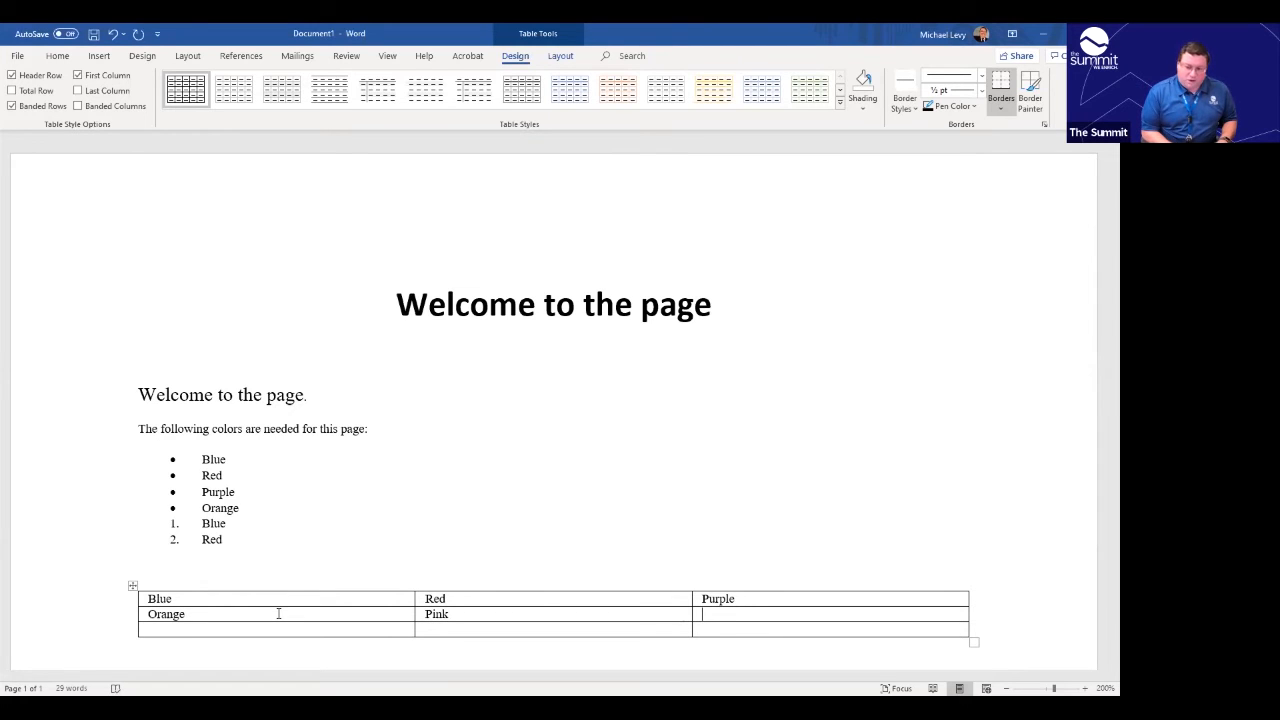
pyautogui.write('Cyan')
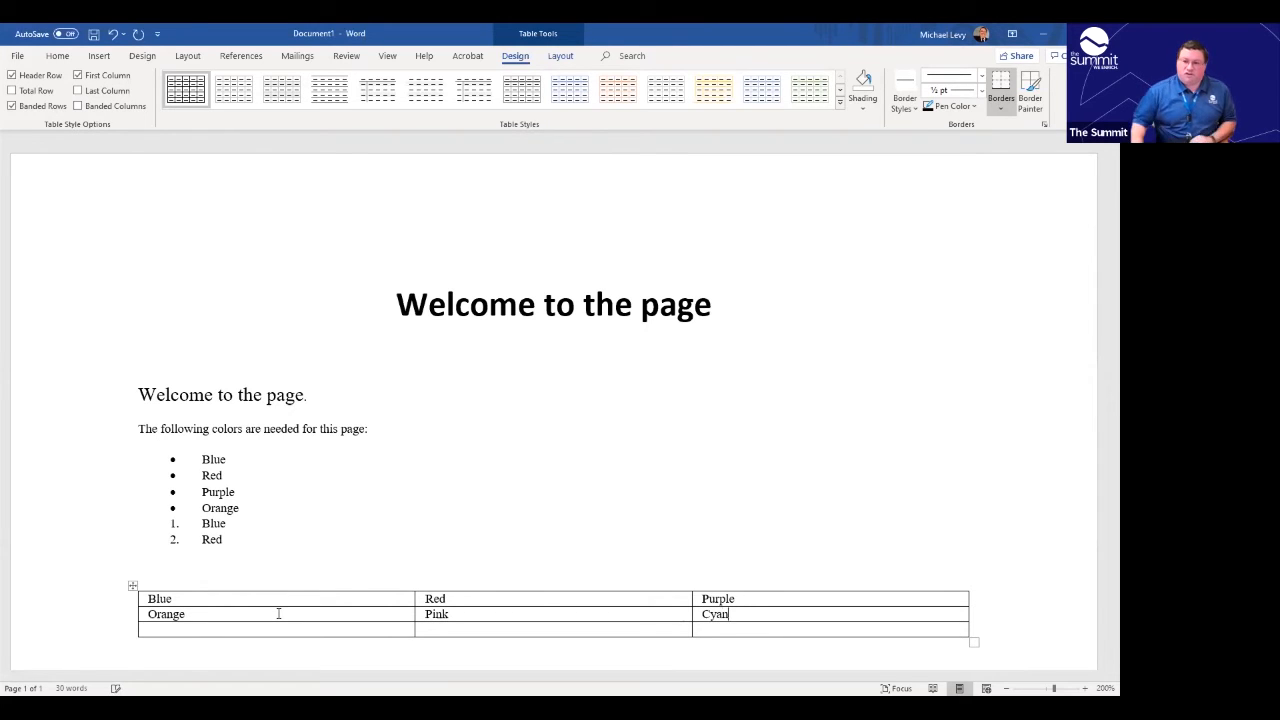
pyautogui.click(780, 494)
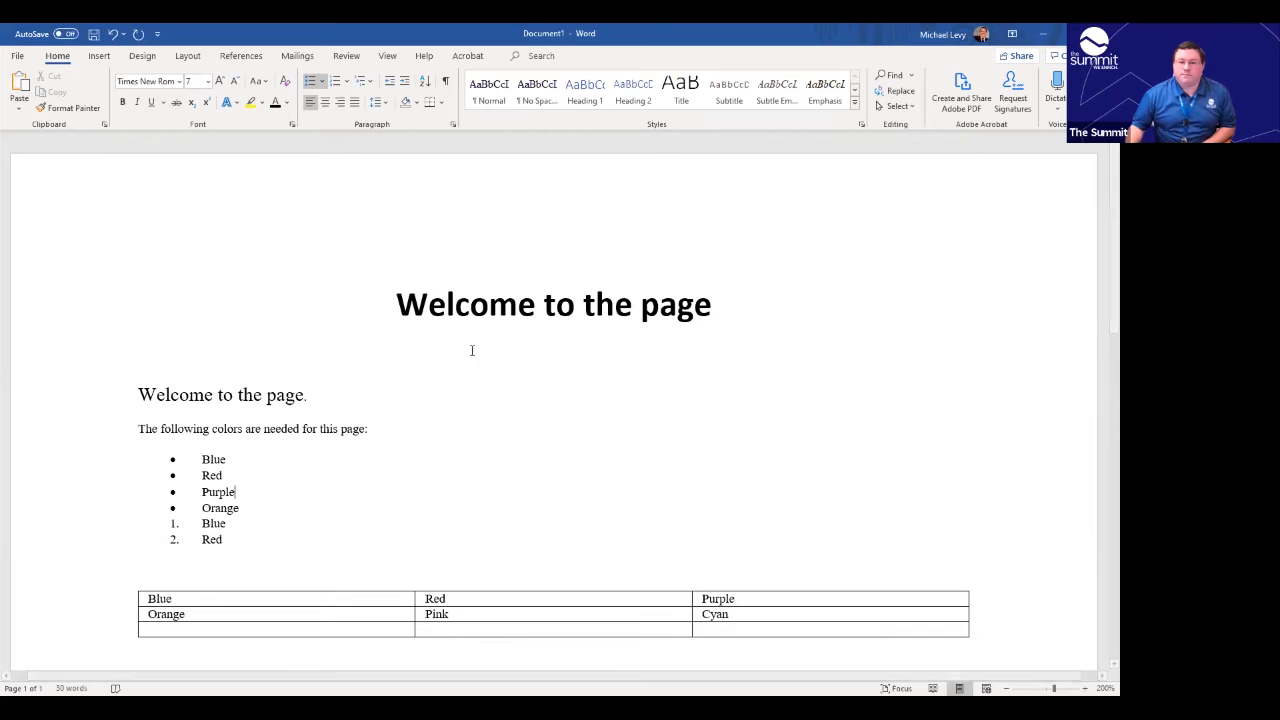
# Start inserting a picture from a file on the blank line between the numbered list and the table.
pyautogui.click(105, 57)
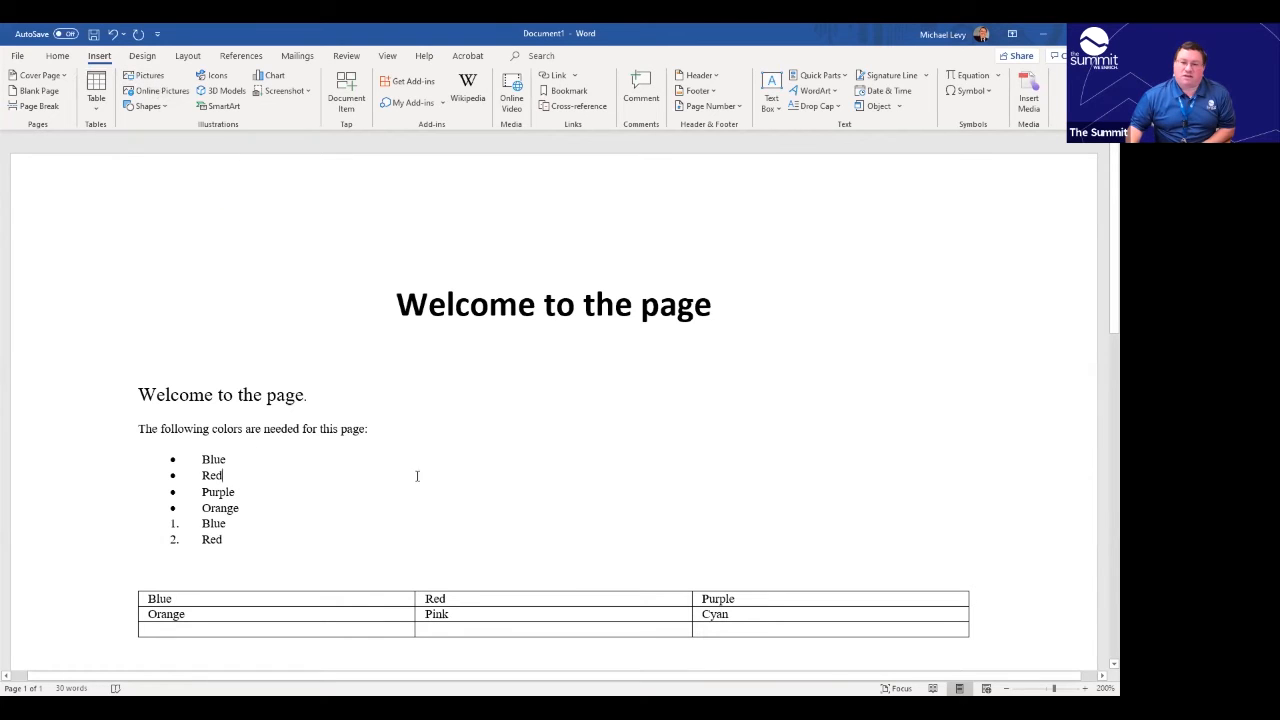
pyautogui.click(290, 562)
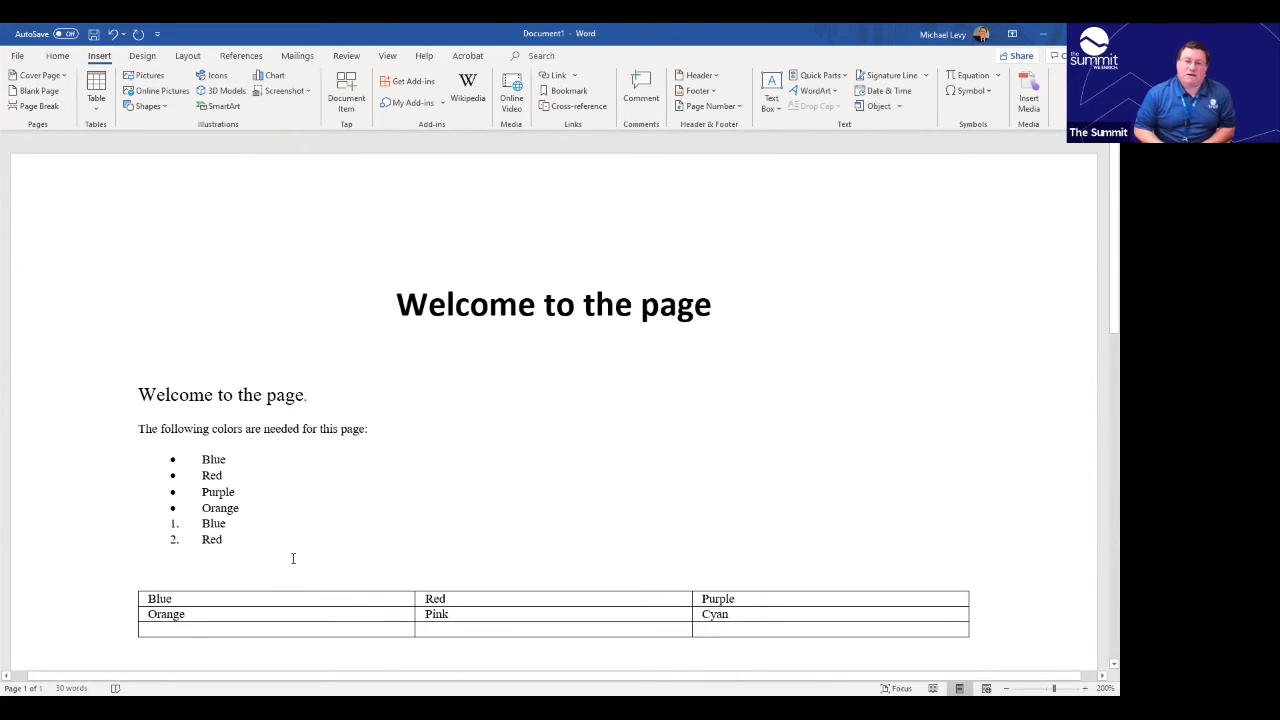
pyautogui.click(140, 80)
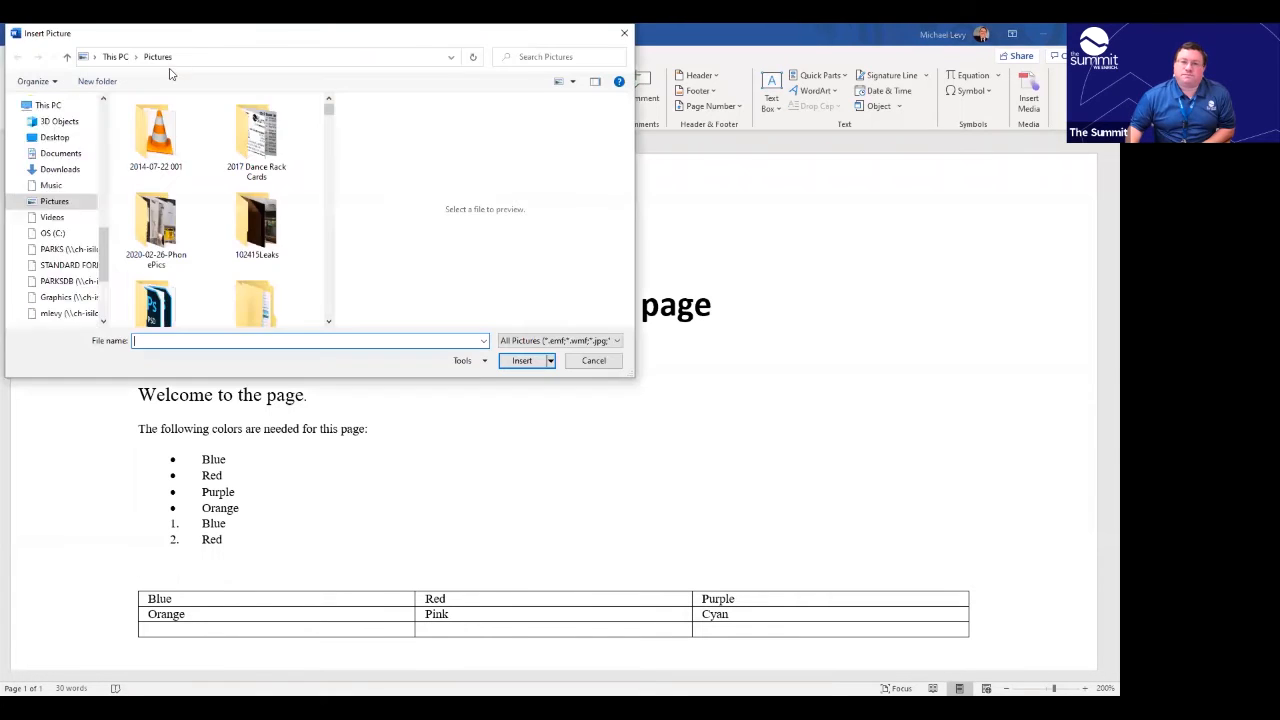
pyautogui.click(157, 137)
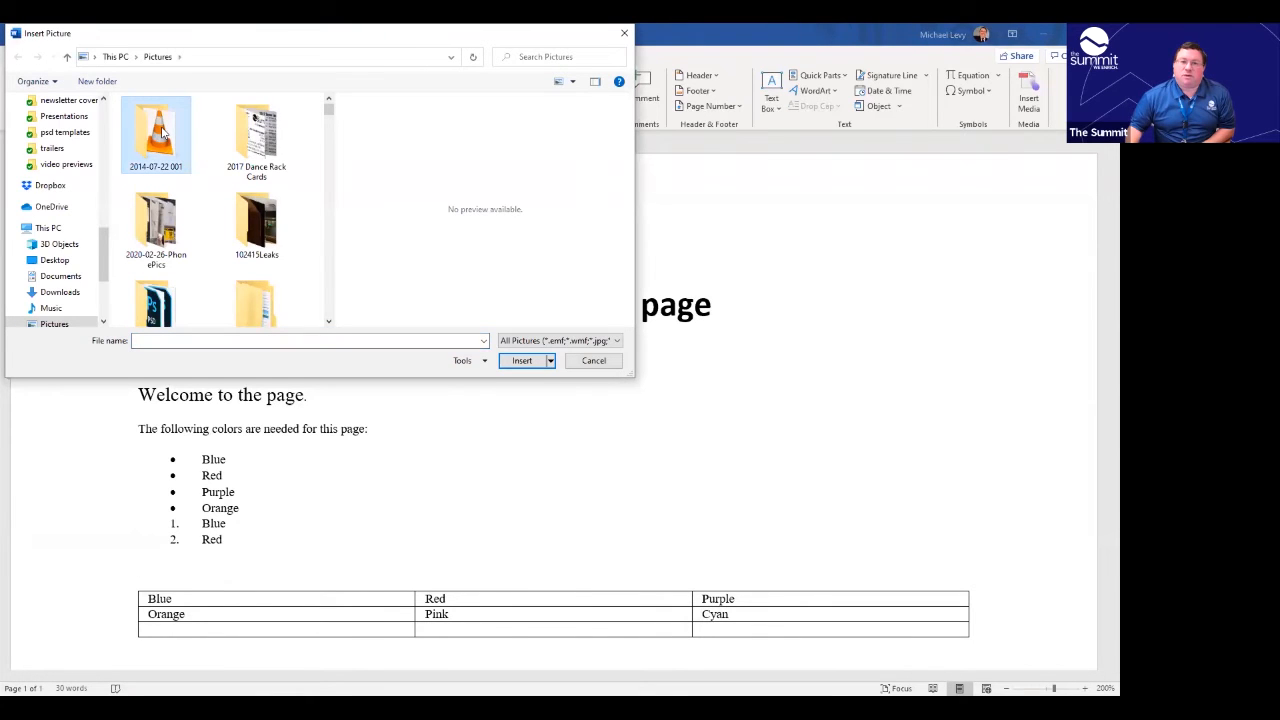
pyautogui.doubleClick(168, 140)
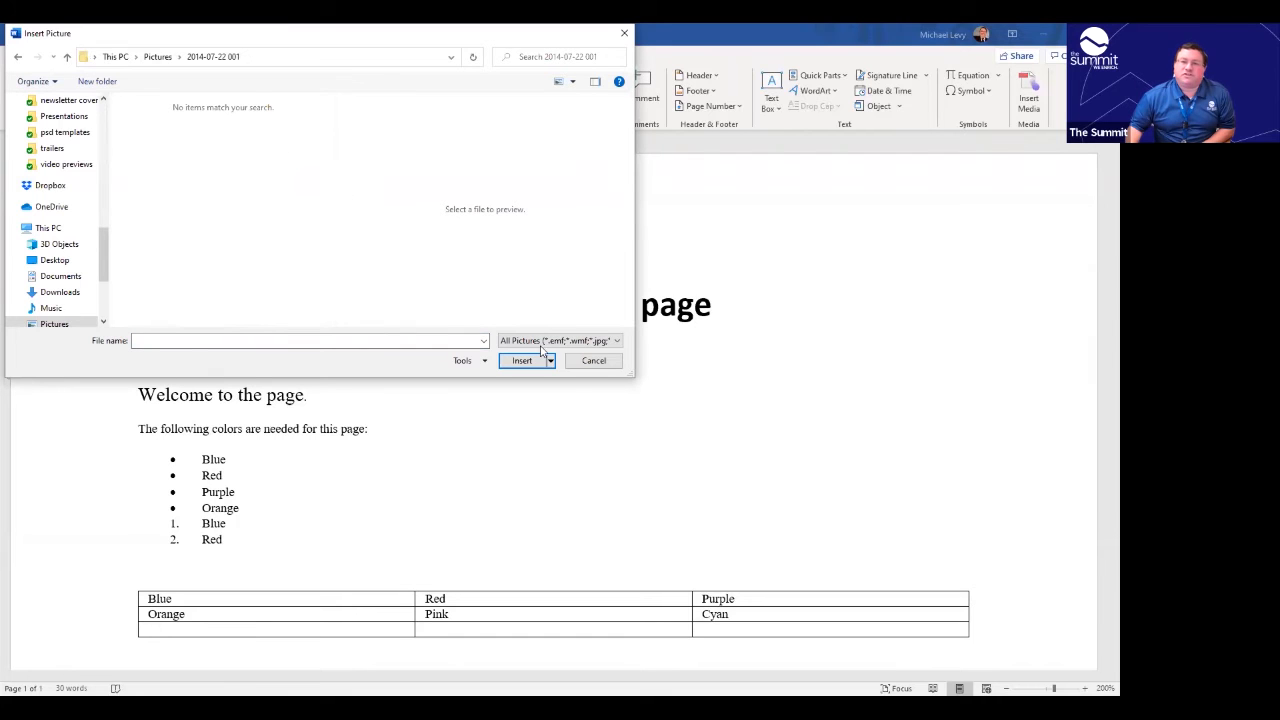
pyautogui.click(160, 57)
pyautogui.scroll(-2, 210, 230)
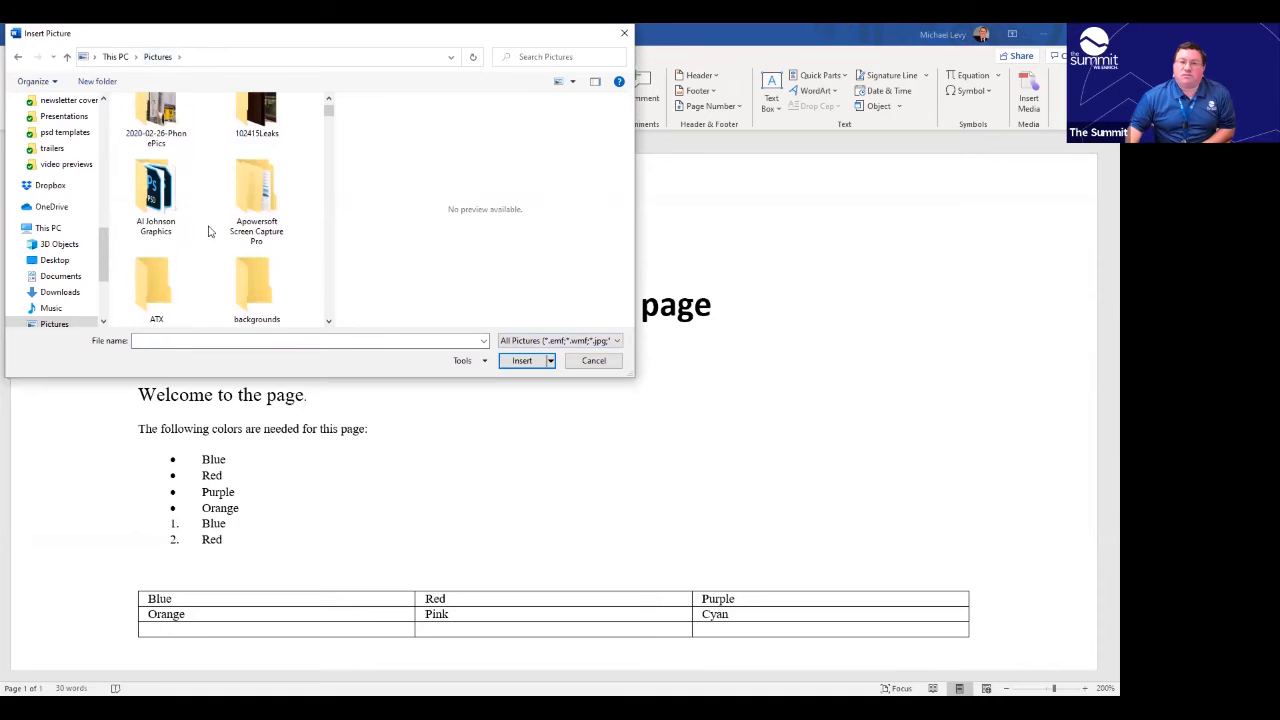
pyautogui.scroll(-8, 207, 226)
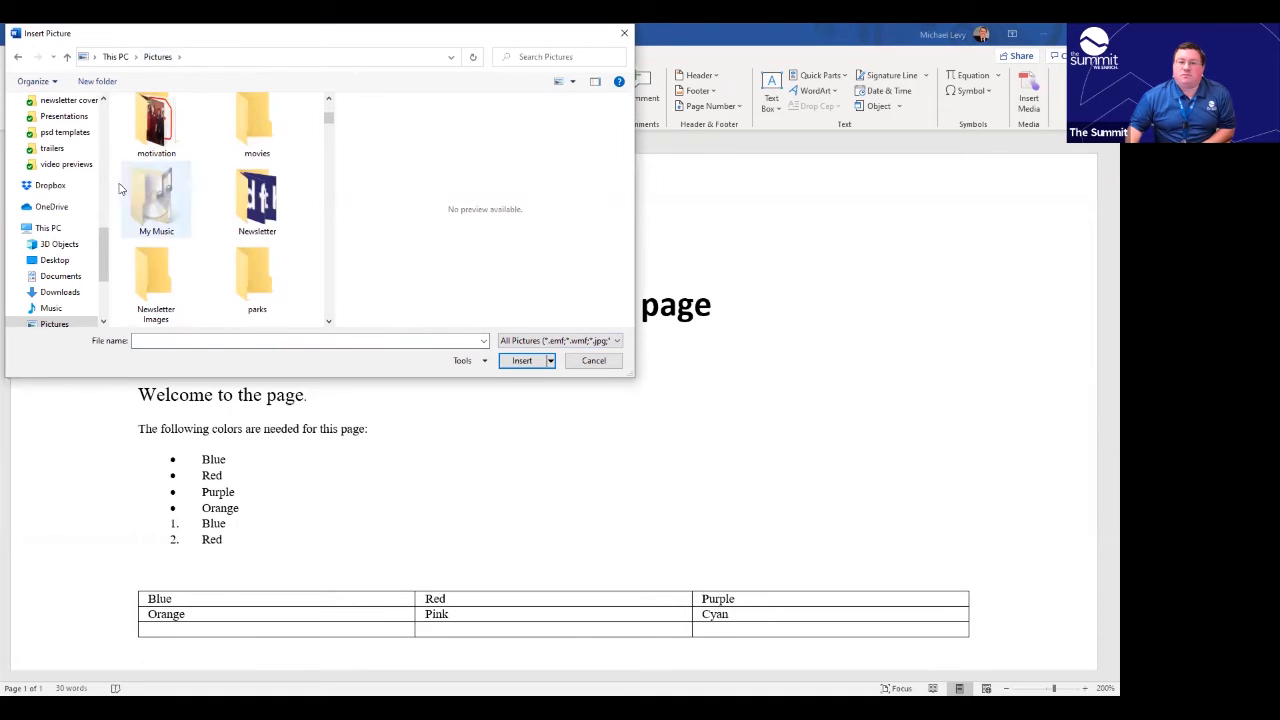
pyautogui.scroll(1, 60, 138)
pyautogui.scroll(2, 60, 138)
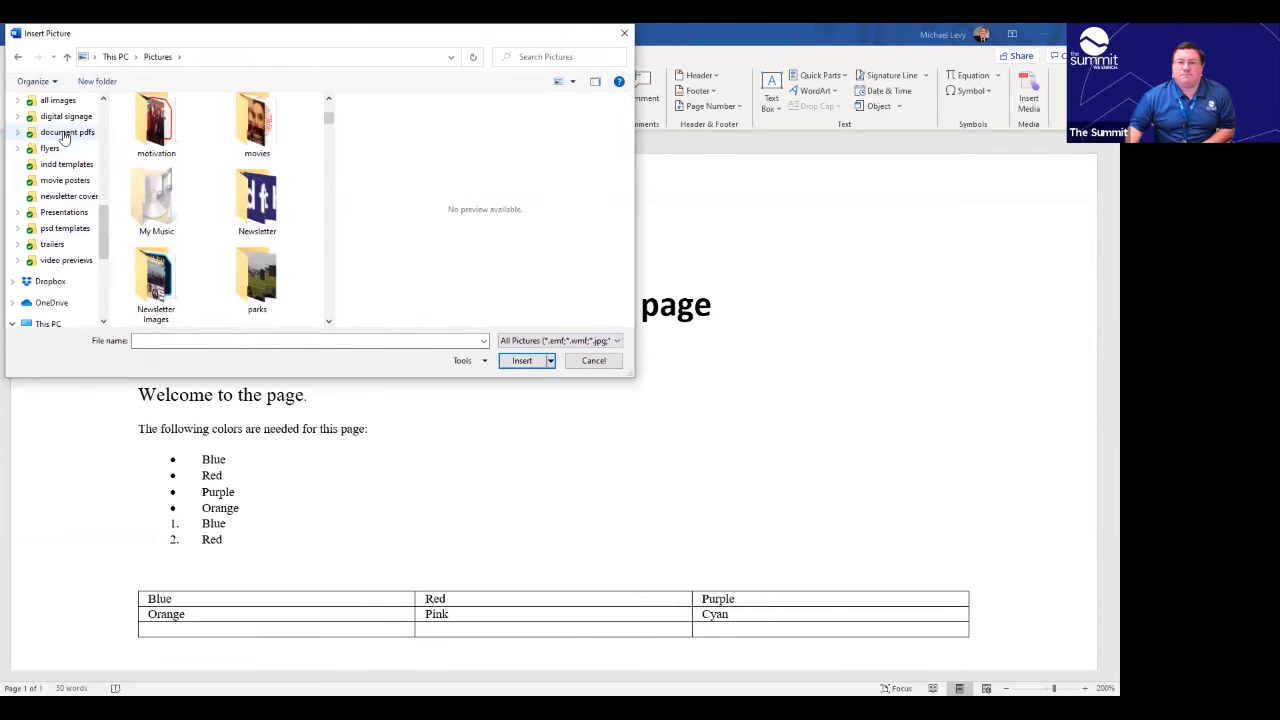
pyautogui.scroll(-3, 64, 137)
pyautogui.scroll(-3, 70, 250)
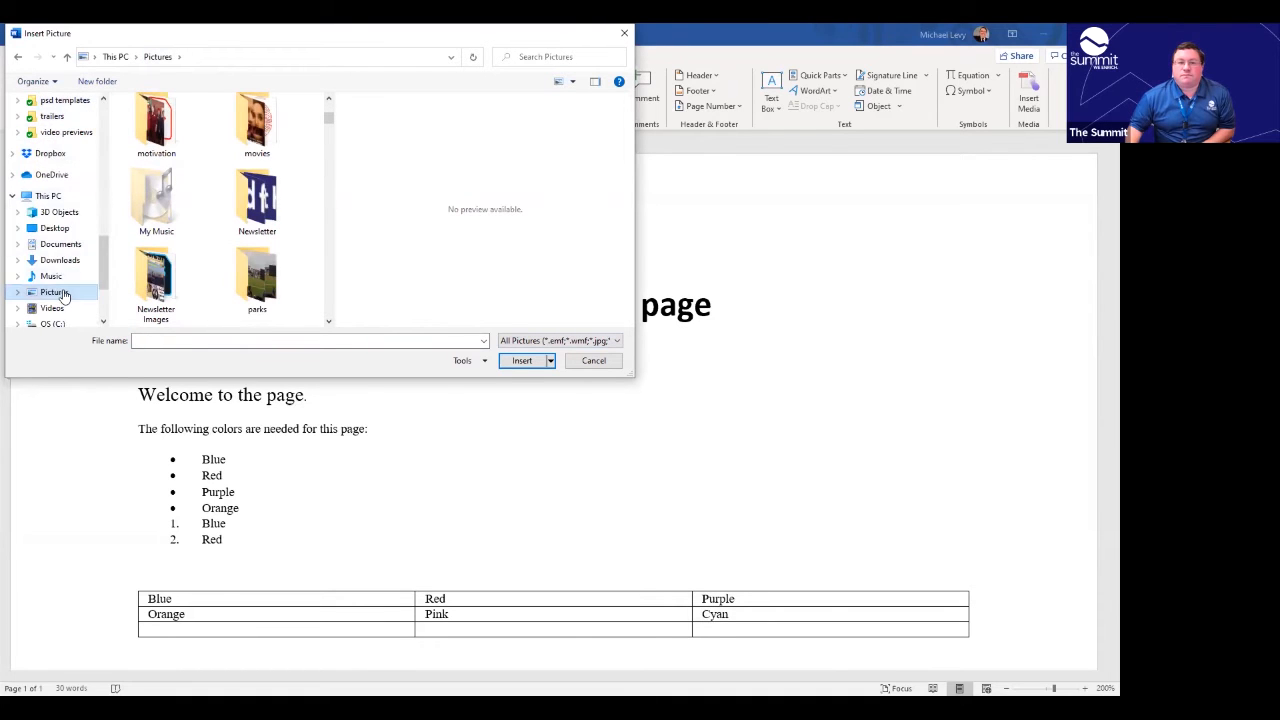
pyautogui.scroll(6, 75, 265)
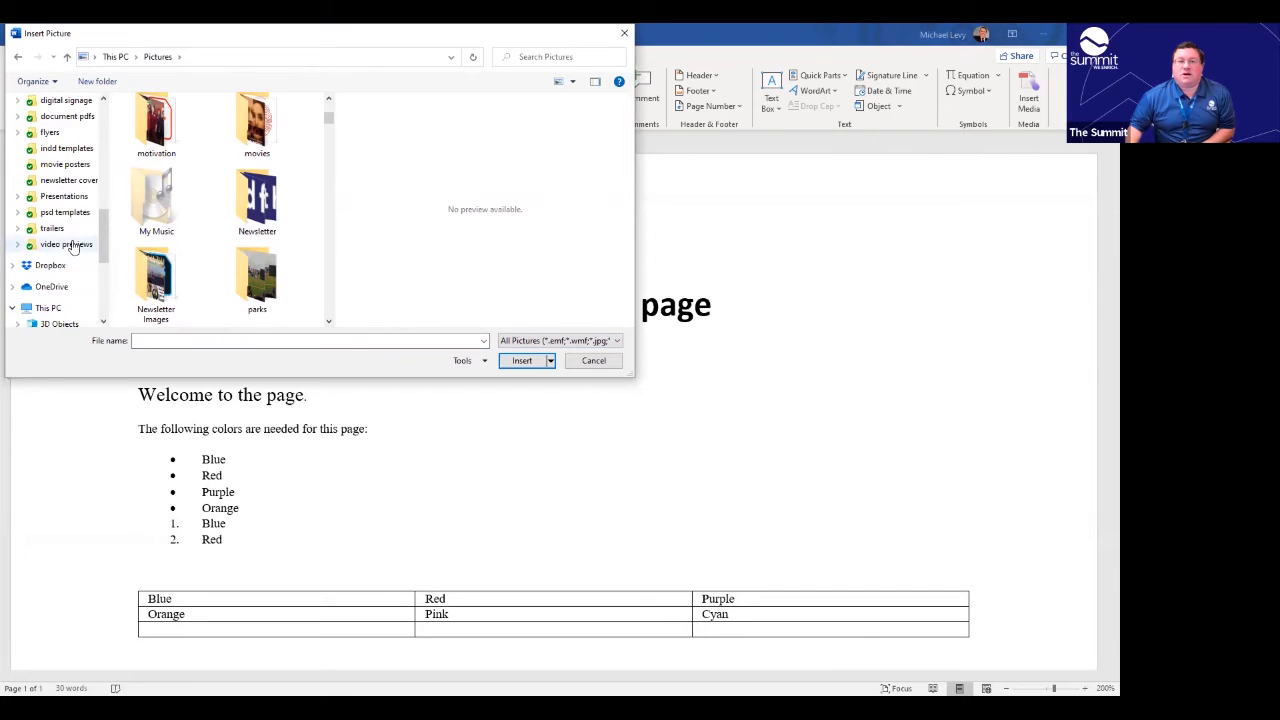
# Insert the picture 10-blue.png from the all images folder in Creative Cloud Files.
pyautogui.click(58, 191)
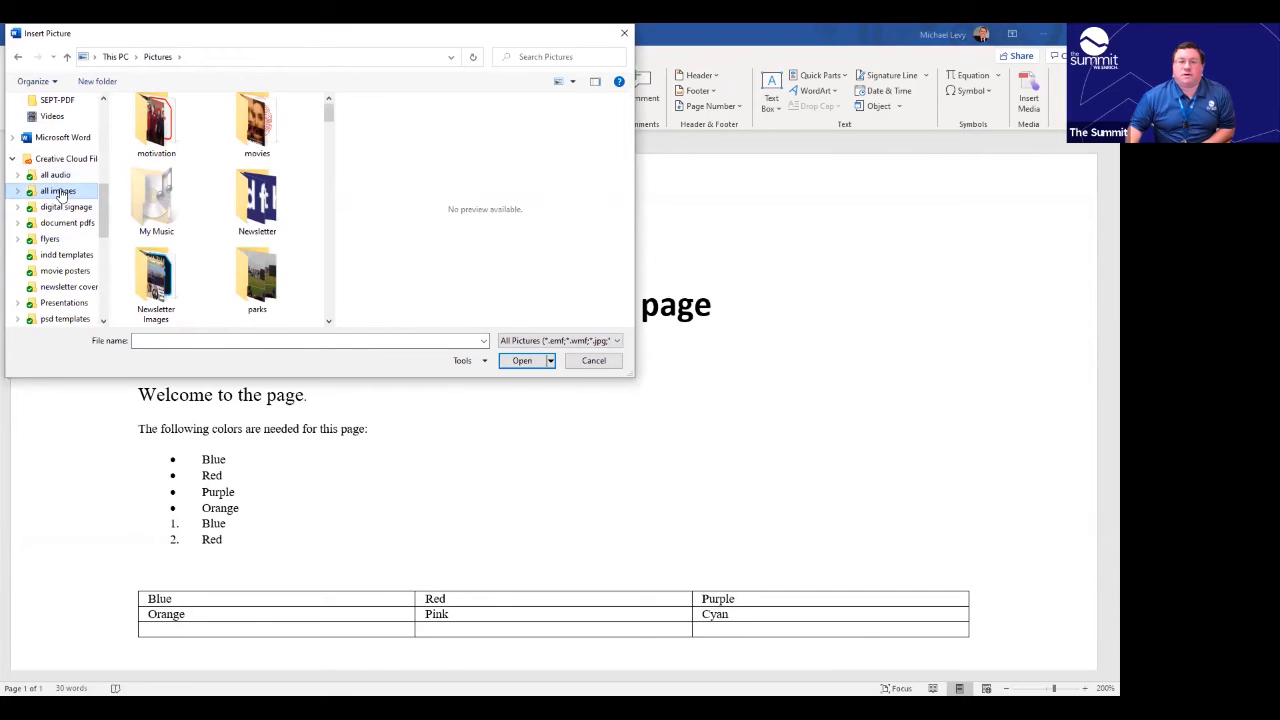
pyautogui.scroll(-2, 245, 240)
pyautogui.click(241, 203)
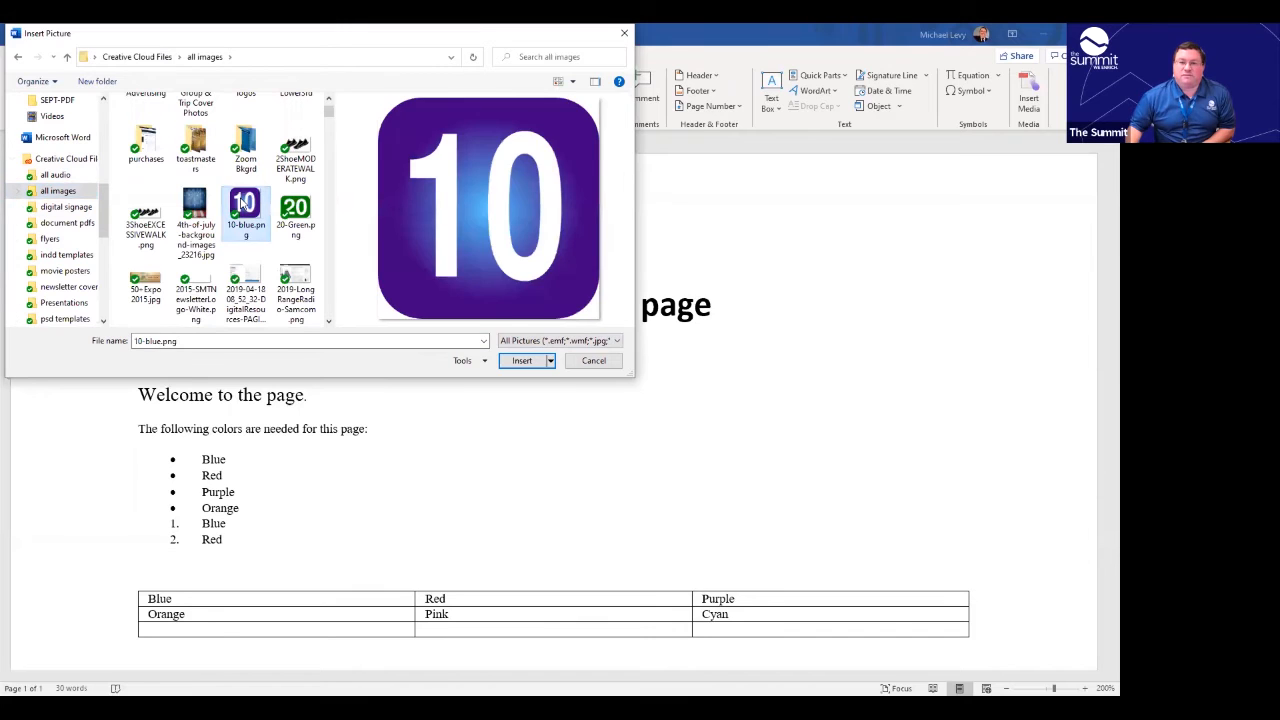
pyautogui.doubleClick(241, 203)
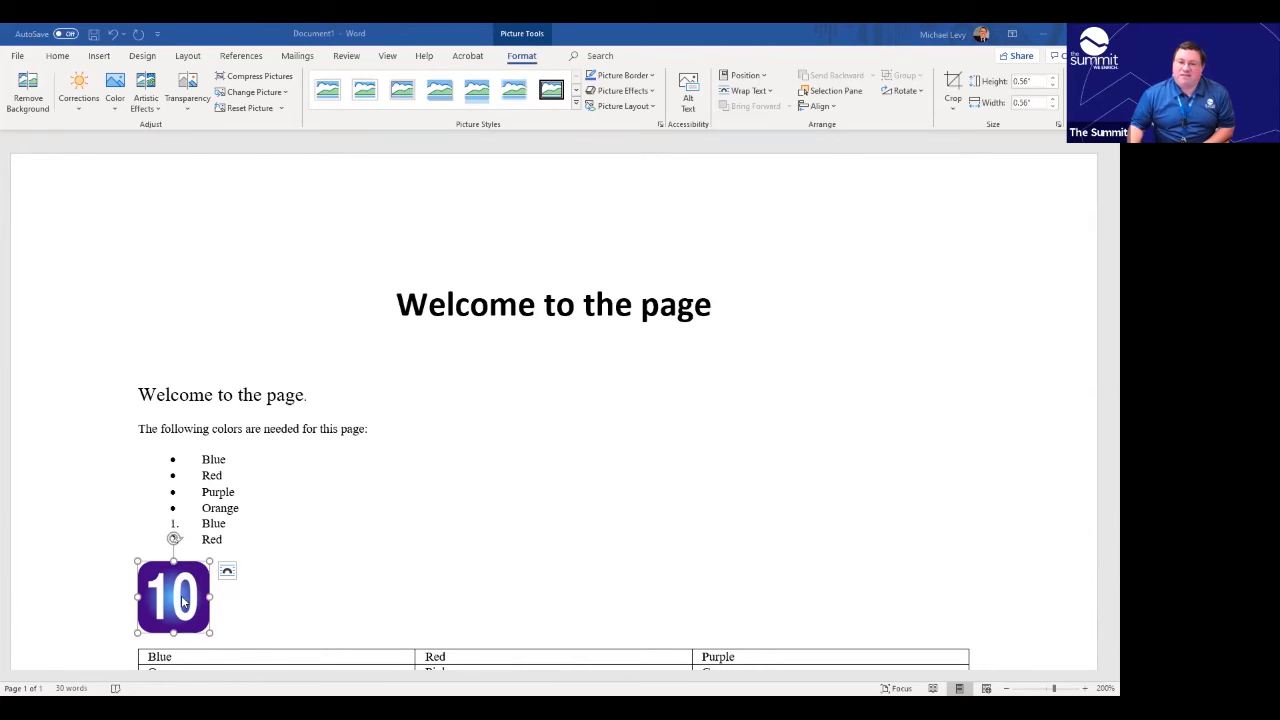
# Set the picture's text wrapping to Square and move it up beside the smaller "Welcome to the page." line.
pyautogui.click(771, 92)
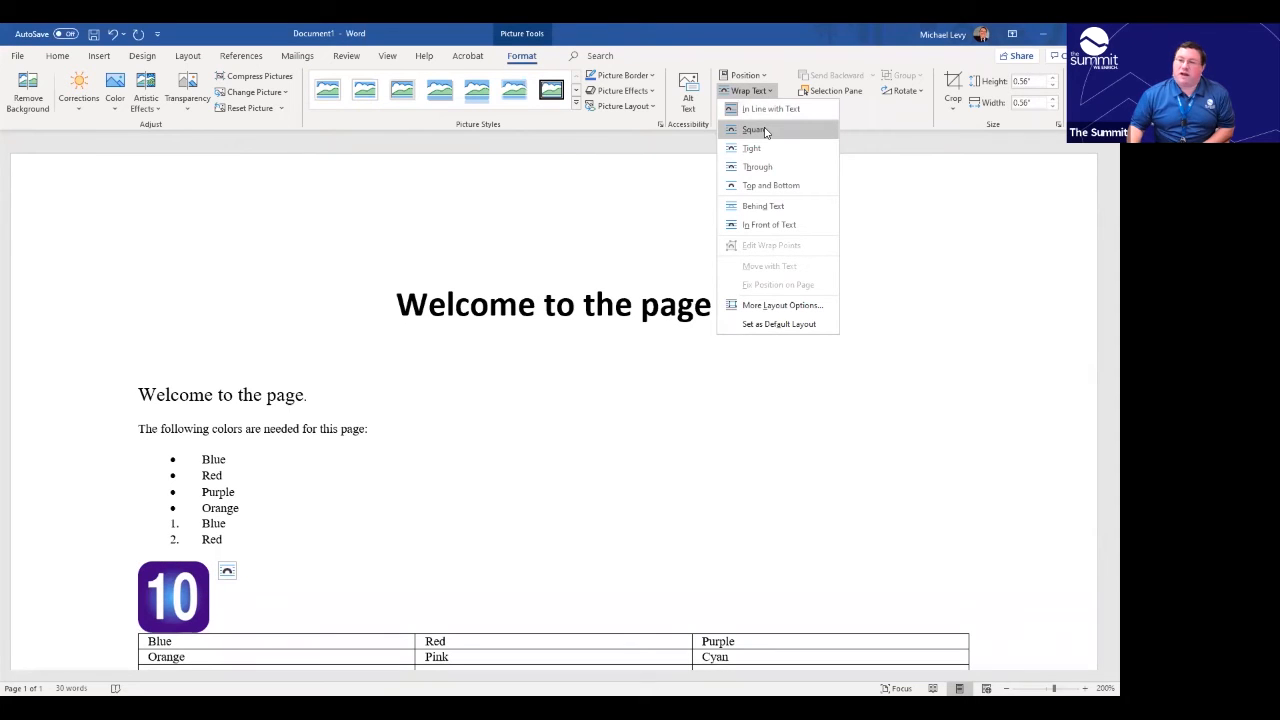
pyautogui.click(765, 131)
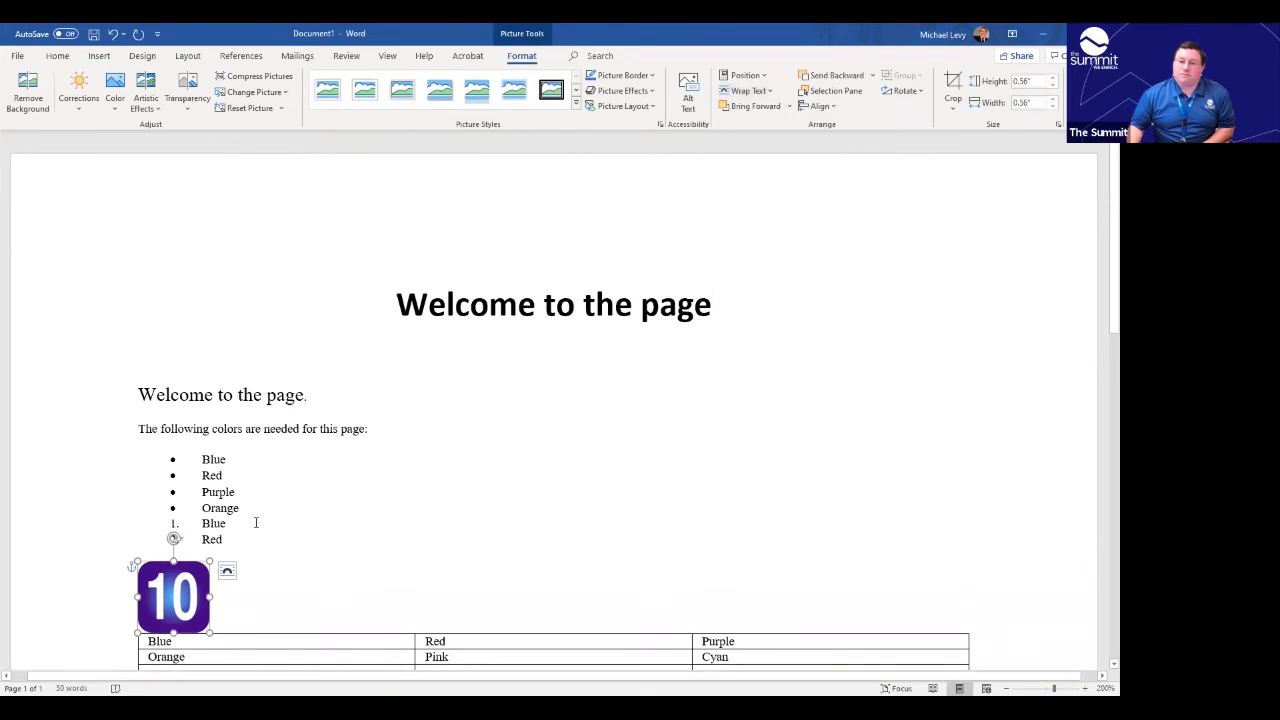
pyautogui.click(747, 92)
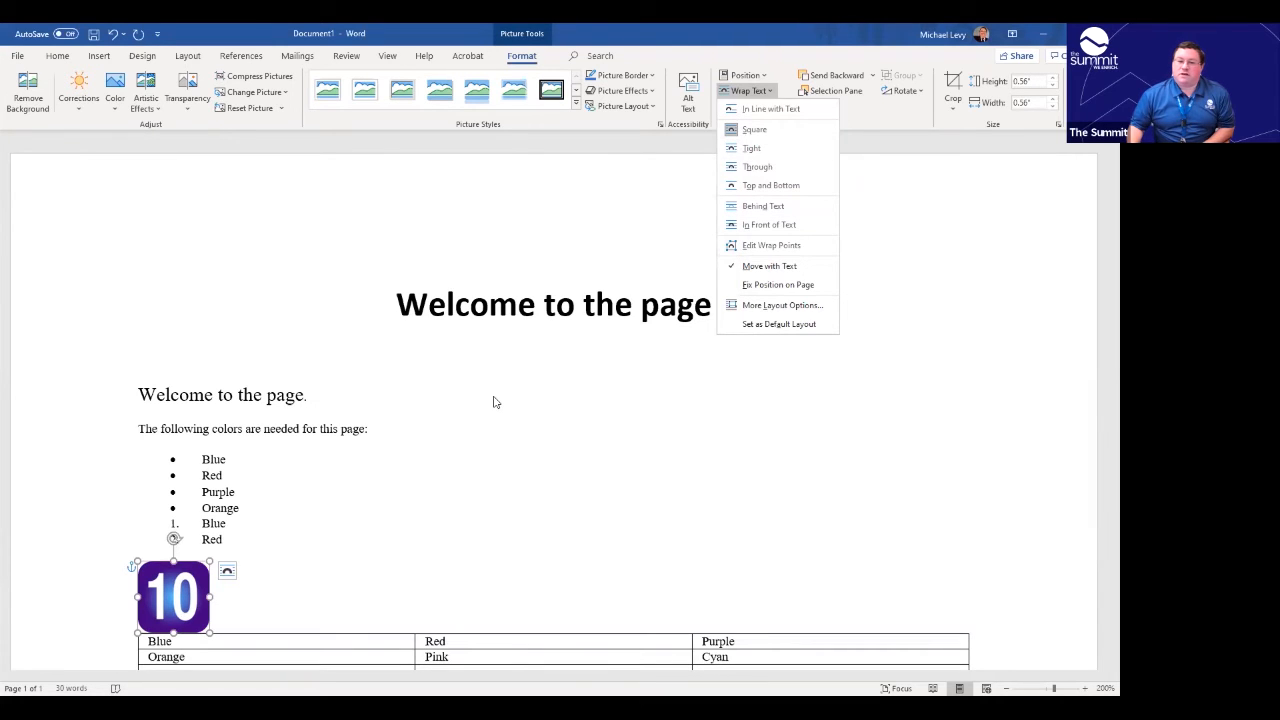
pyautogui.click(166, 592)
pyautogui.moveTo(166, 592); pyautogui.dragTo(174, 406)
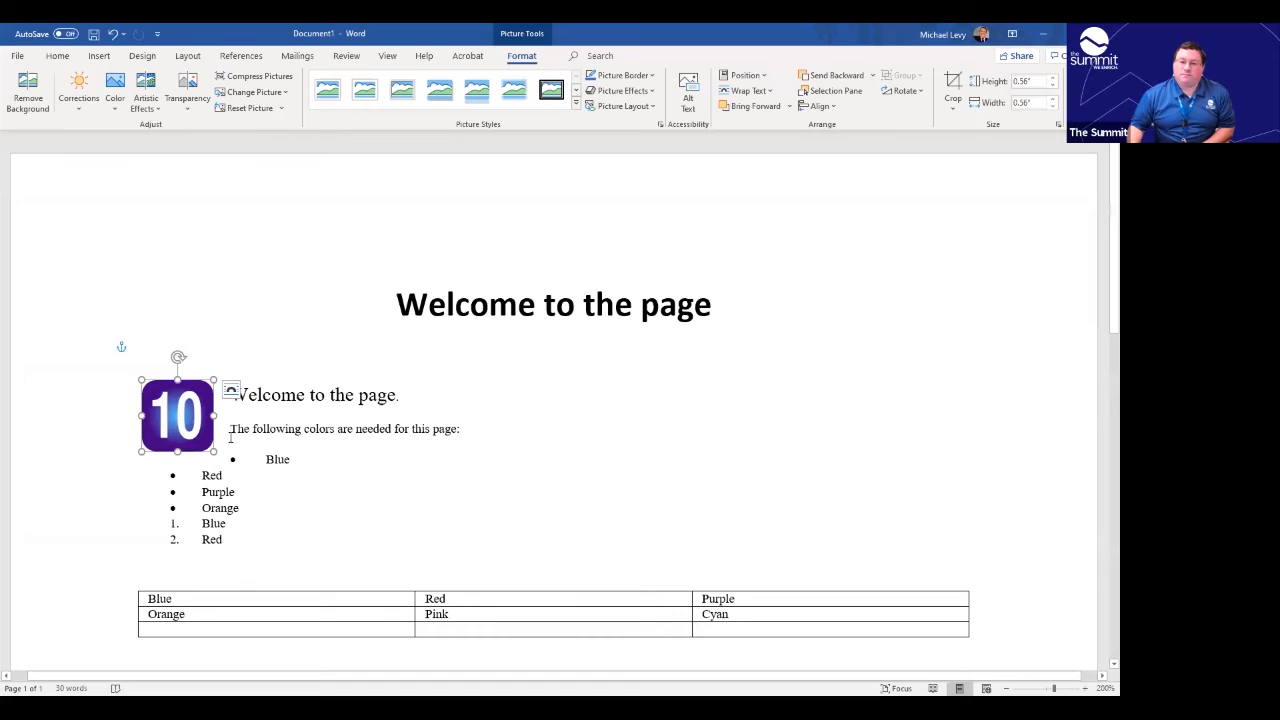
# Reapply Square text wrapping to the picture and shift it into the page's left margin beside the smaller "Welcome to the page." line.
pyautogui.click(769, 92)
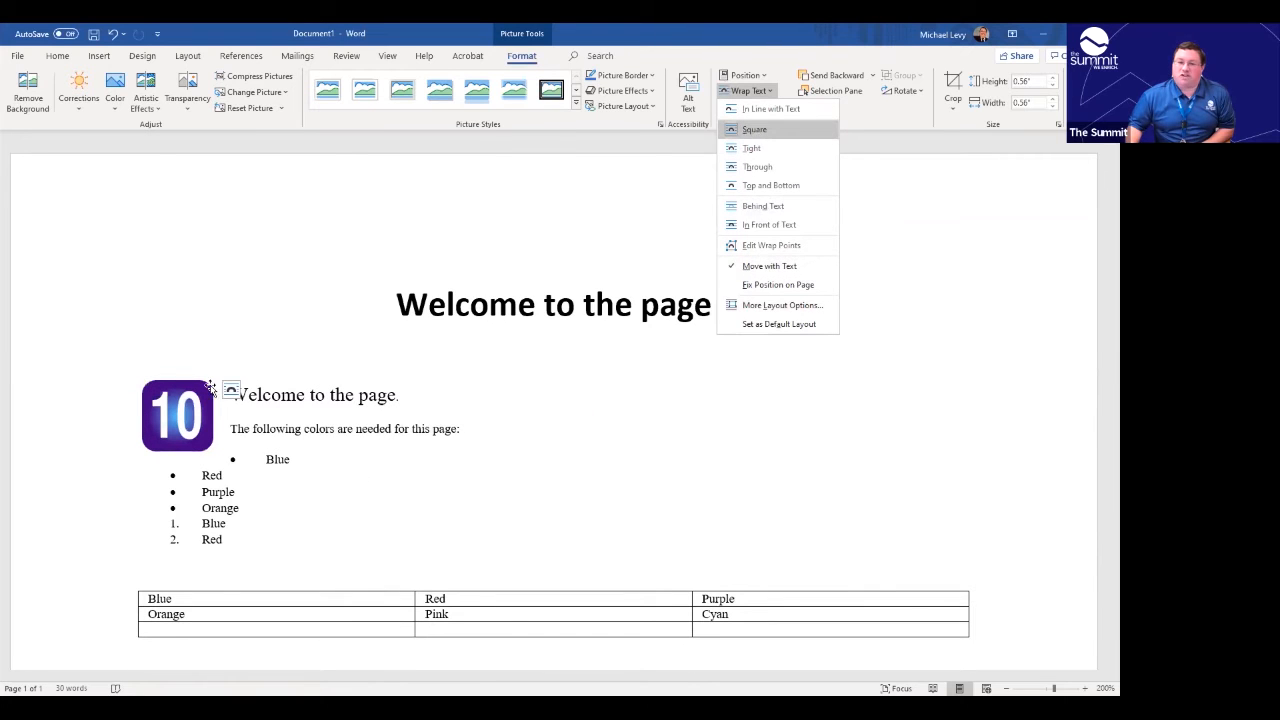
pyautogui.click(754, 131)
pyautogui.moveTo(168, 424); pyautogui.dragTo(177, 393)
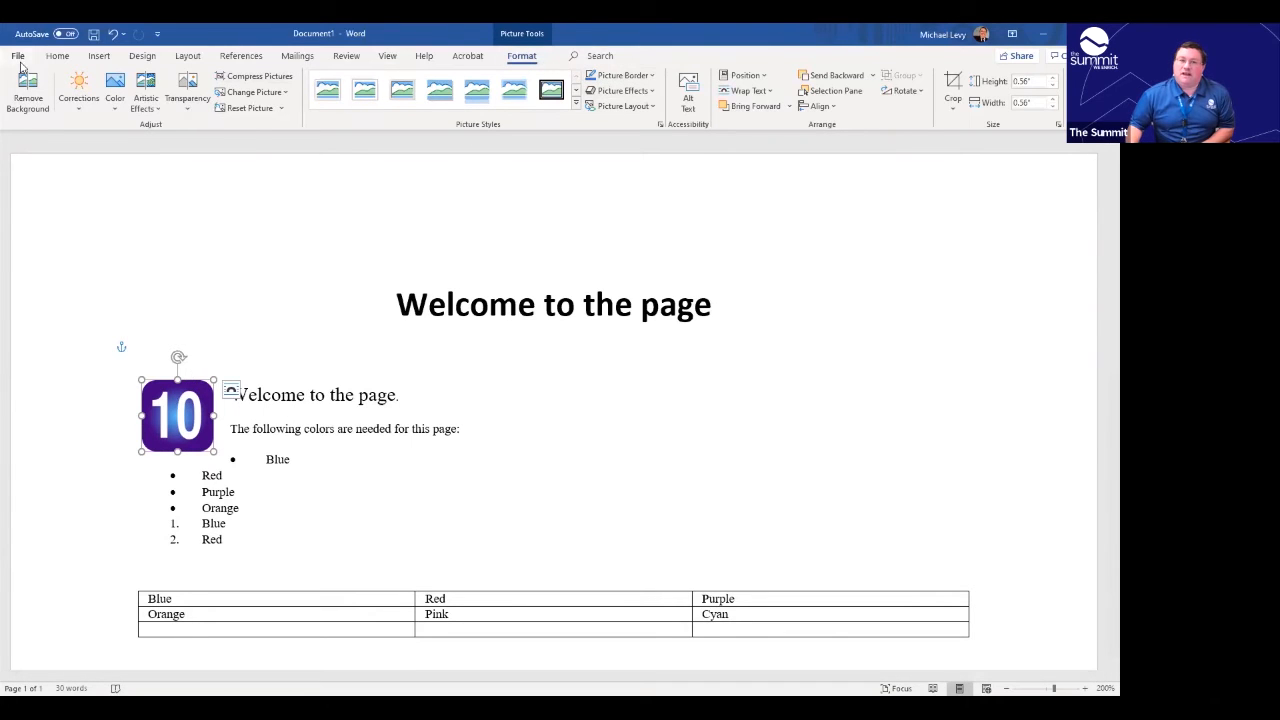
pyautogui.click(57, 55)
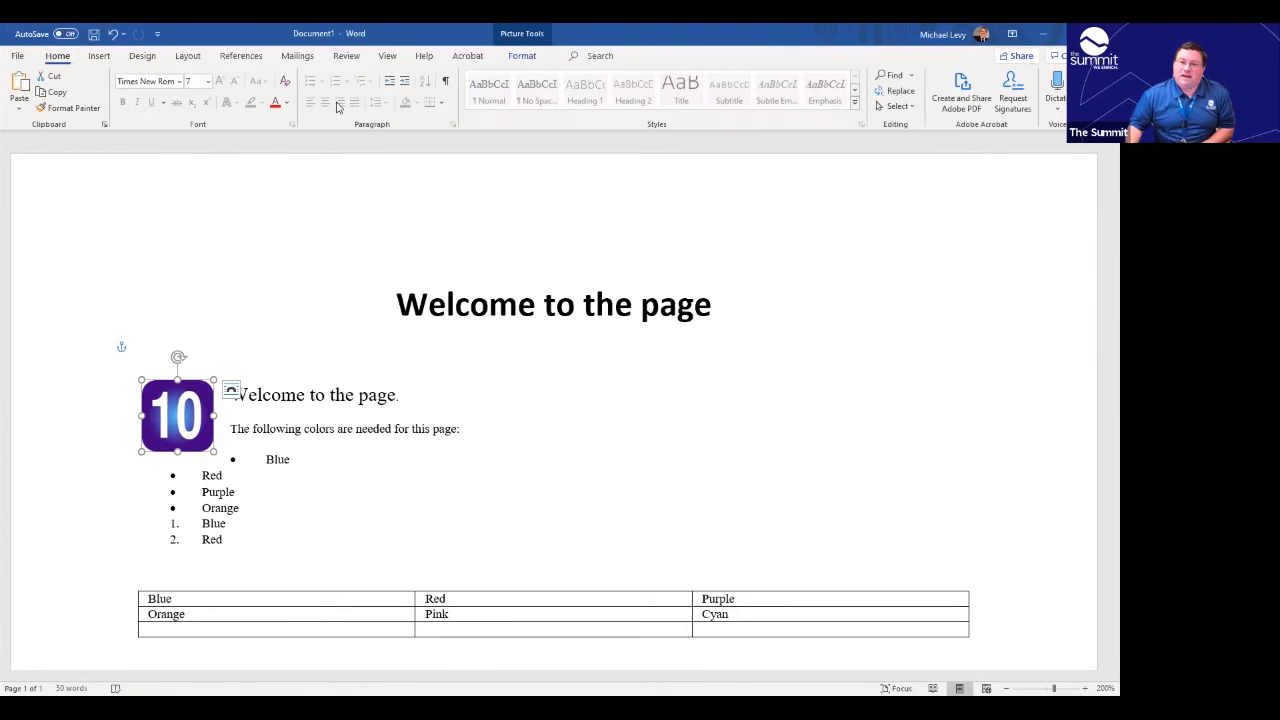
pyautogui.moveTo(182, 416); pyautogui.dragTo(116, 418)
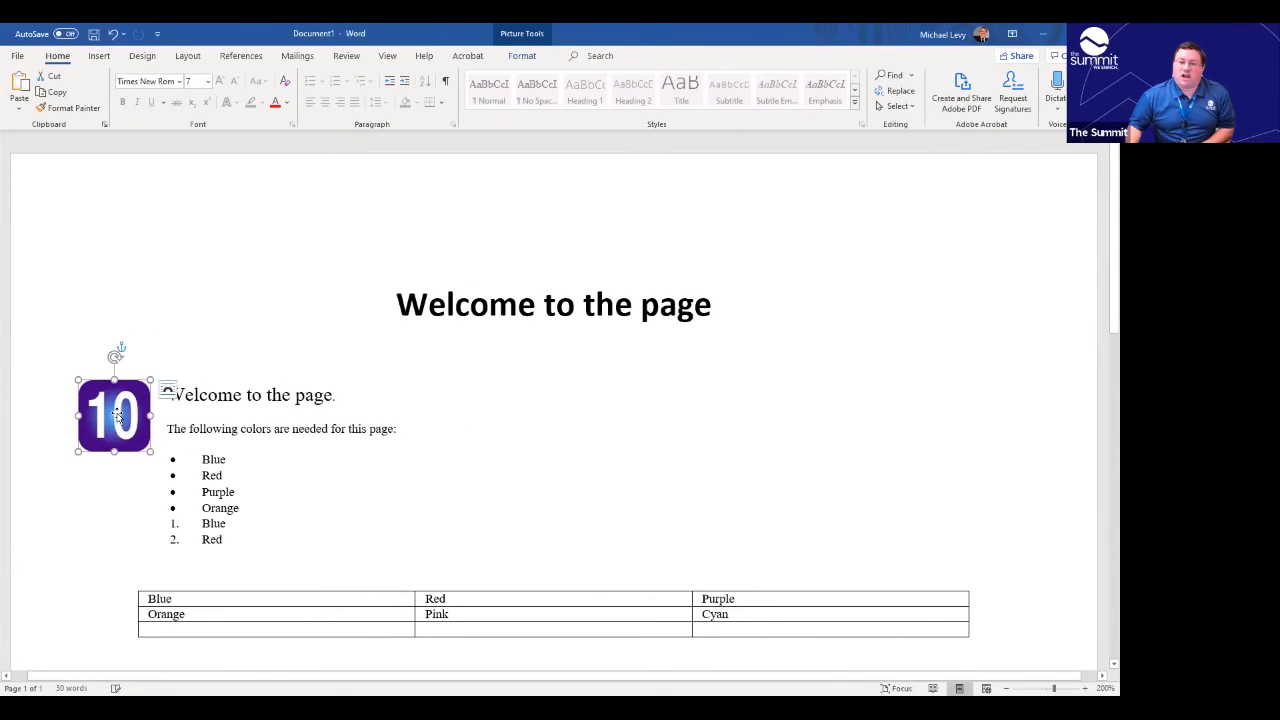
# Deselect the picture and right-align the line "The following colors are needed for this page:".
pyautogui.click(640, 463)
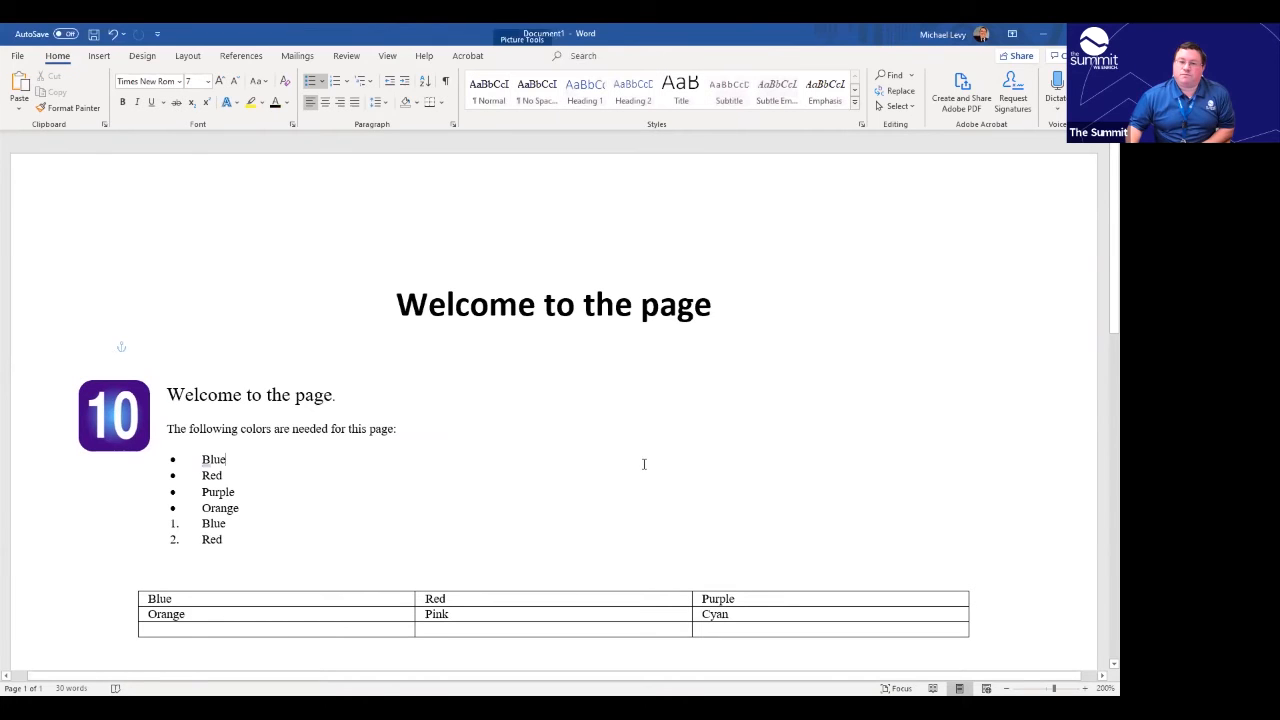
pyautogui.click(117, 418)
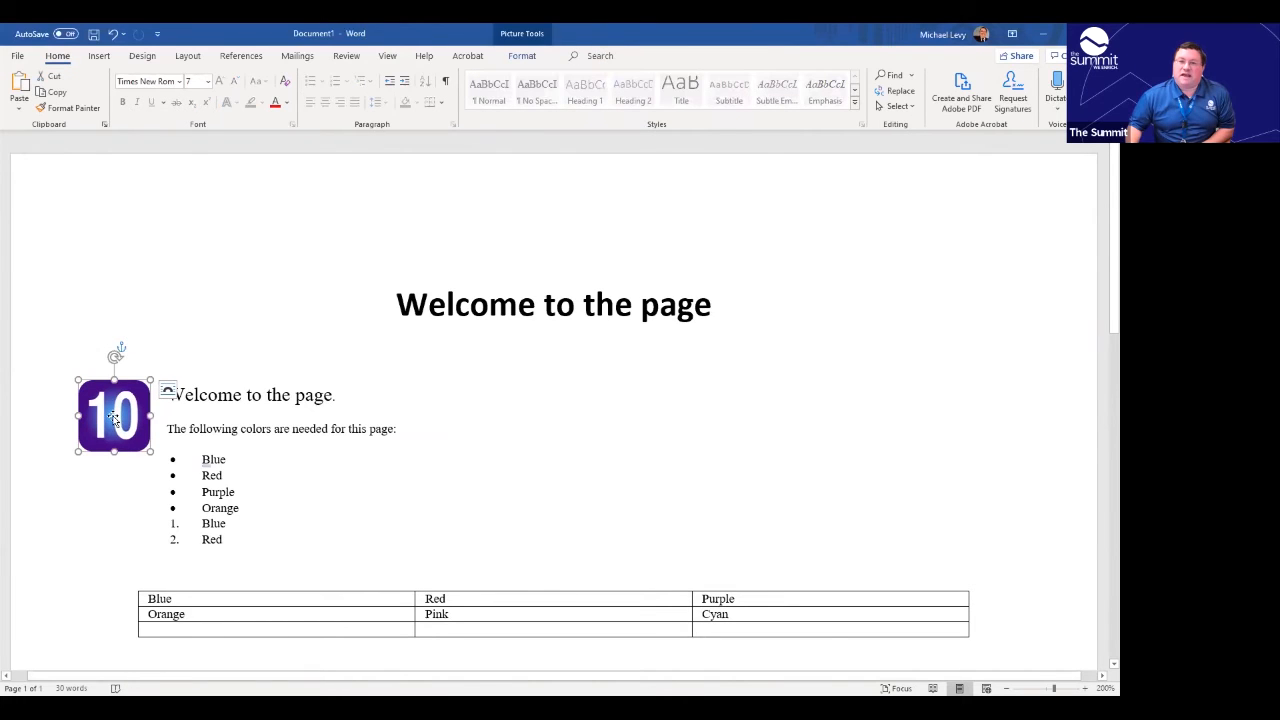
pyautogui.click(532, 446)
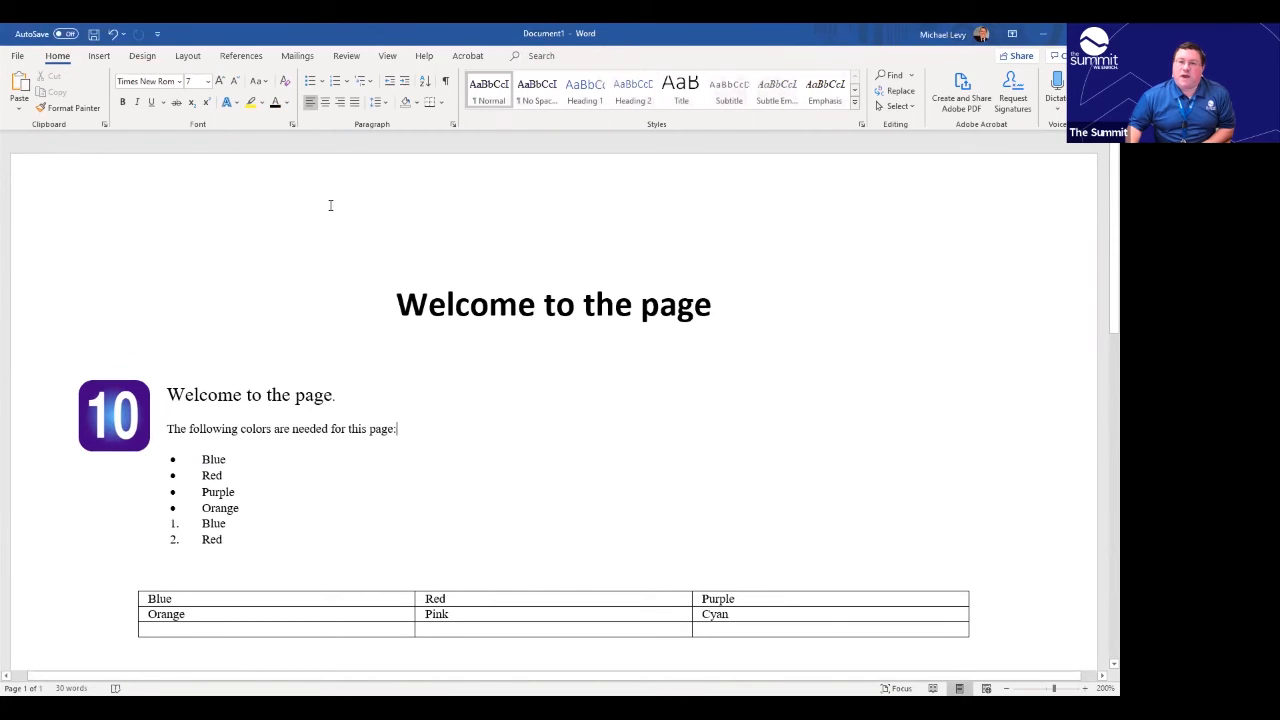
pyautogui.click(342, 104)
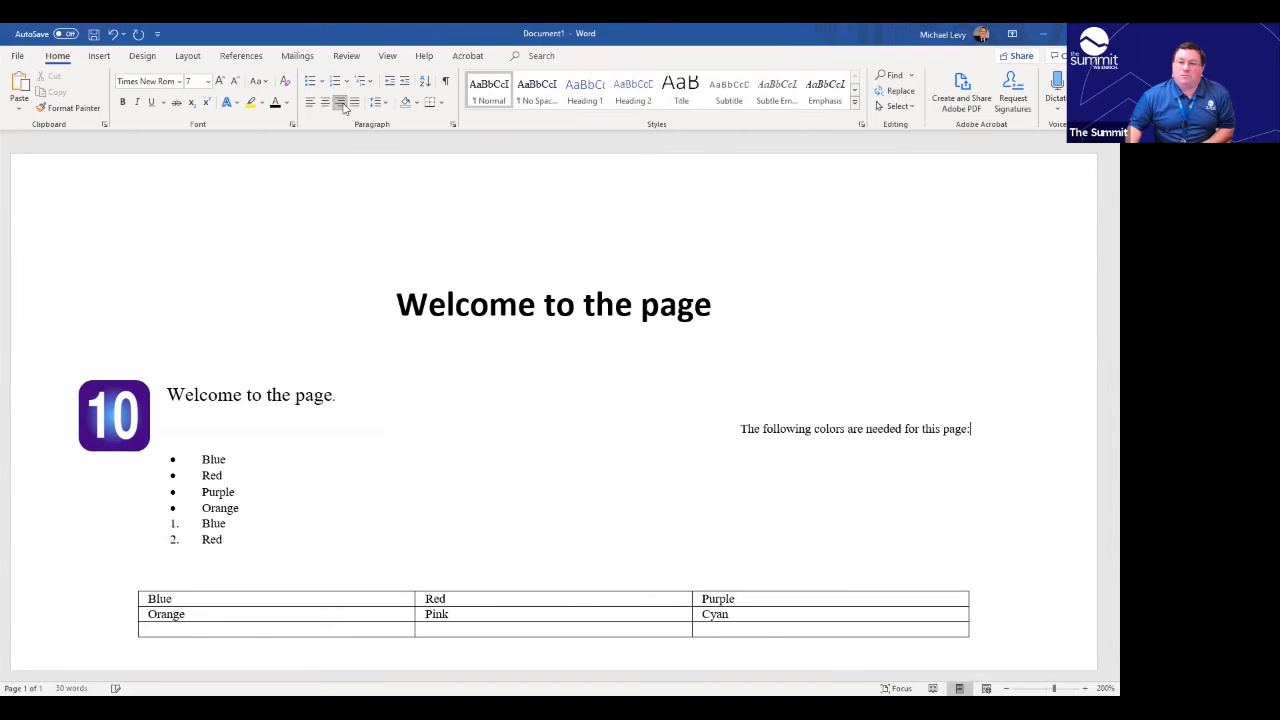
# Left-align the line "The following colors are needed for this page:" and move the picture out of the left margin, right beside it.
pyautogui.click(310, 103)
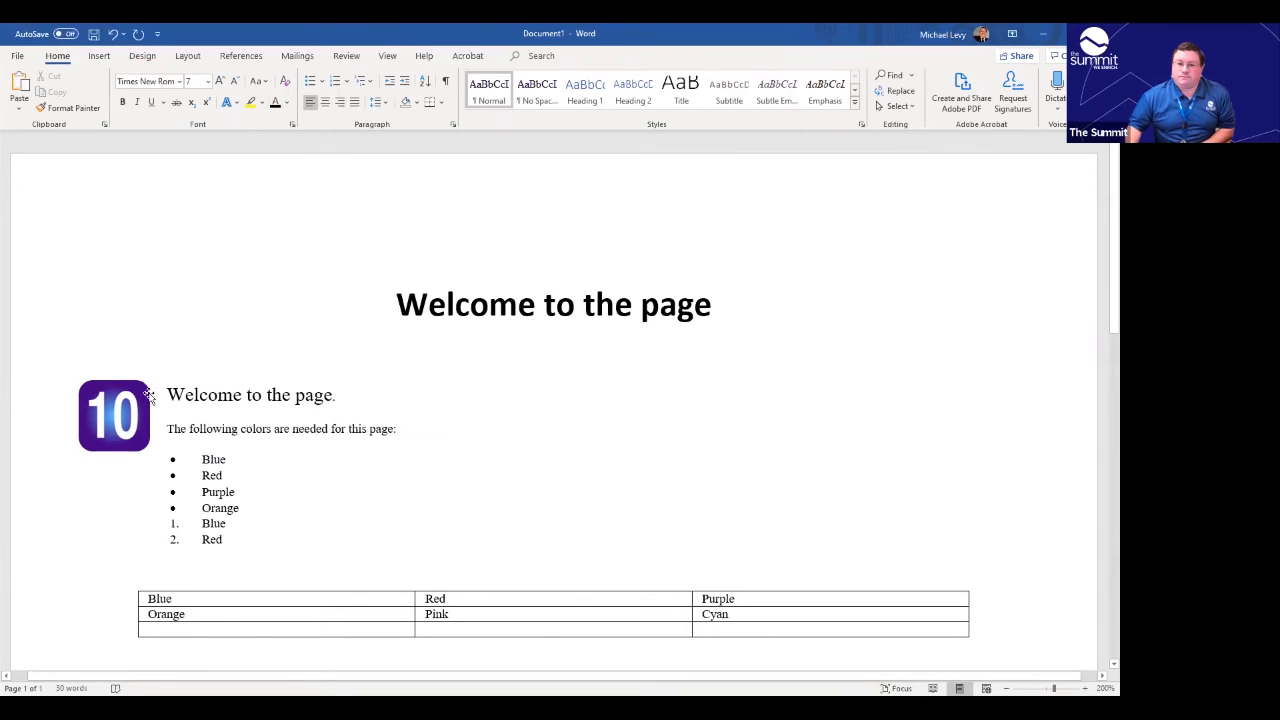
pyautogui.moveTo(110, 437); pyautogui.dragTo(200, 421)
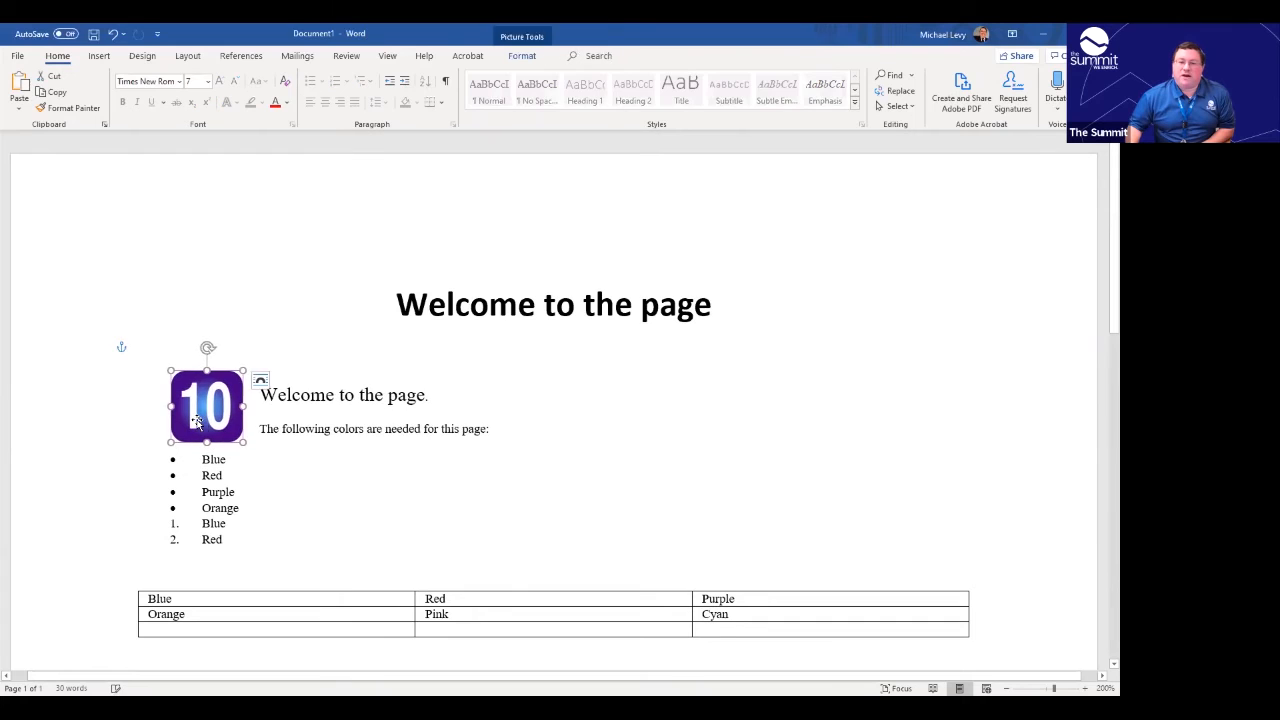
# Position the picture at the top center of the page with text wrapping and move it to the left margin beside the large title.
pyautogui.click(521, 56)
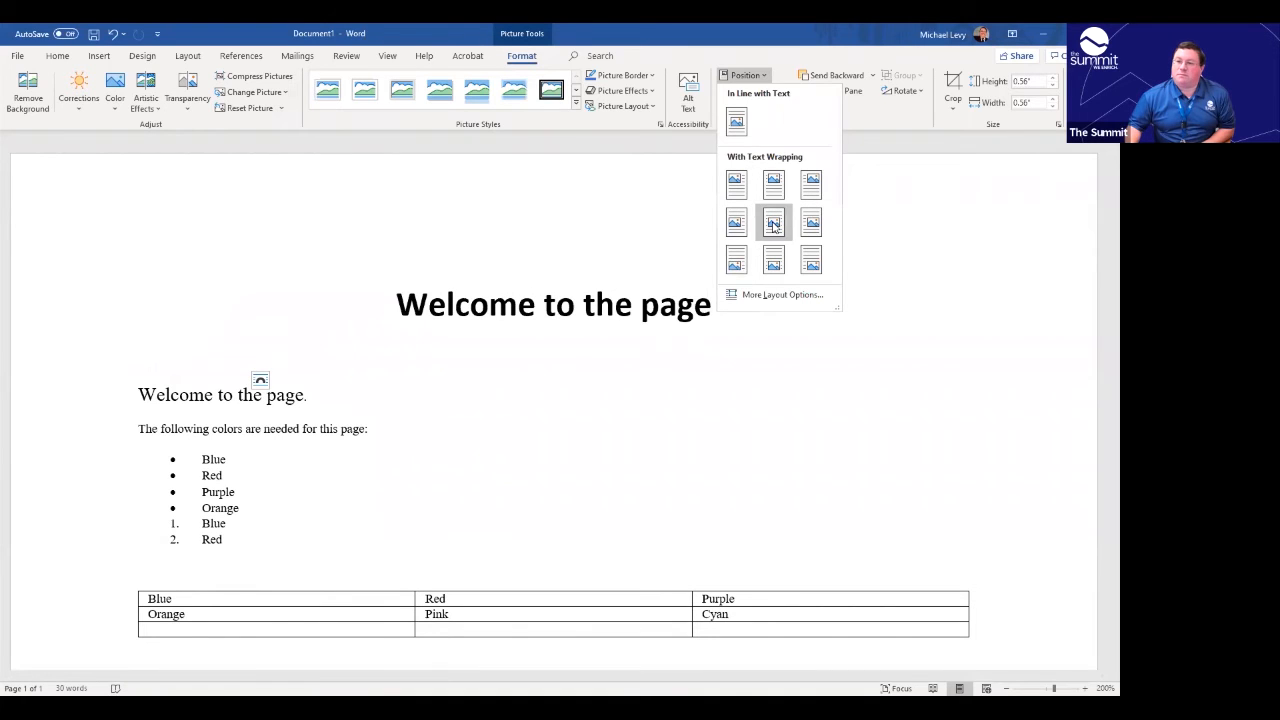
pyautogui.click(775, 182)
pyautogui.moveTo(576, 333); pyautogui.dragTo(192, 334)
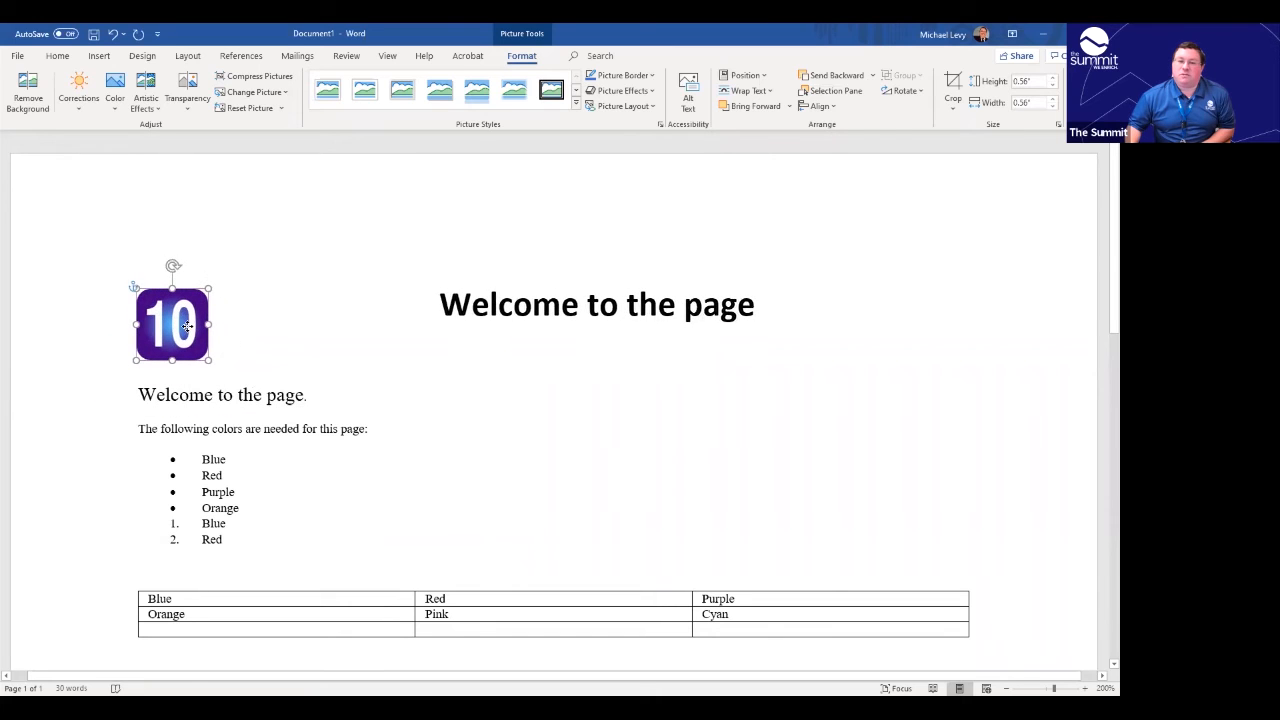
pyautogui.click(520, 446)
pyautogui.scroll(-1, 409, 420)
pyautogui.scroll(1, 416, 437)
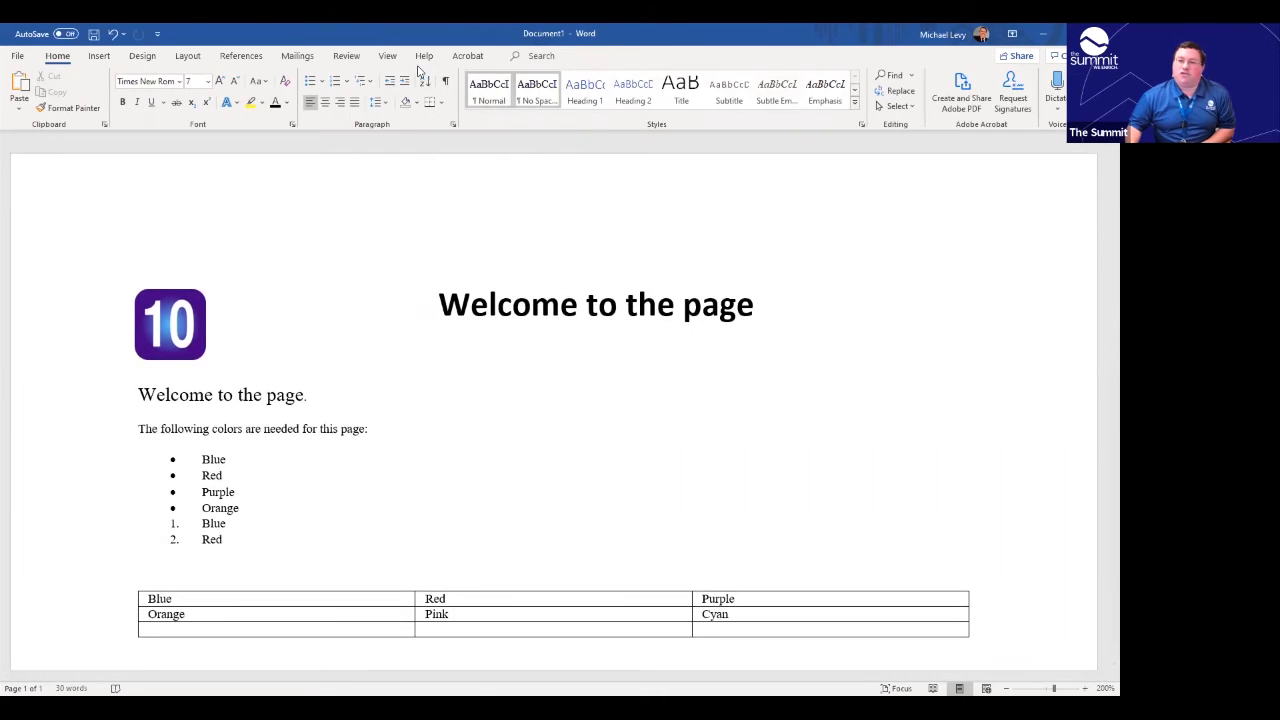
# Draw a right block arrow about 0.35" high and 1.38" wide below the large title and rotate it to point left.
pyautogui.click(99, 56)
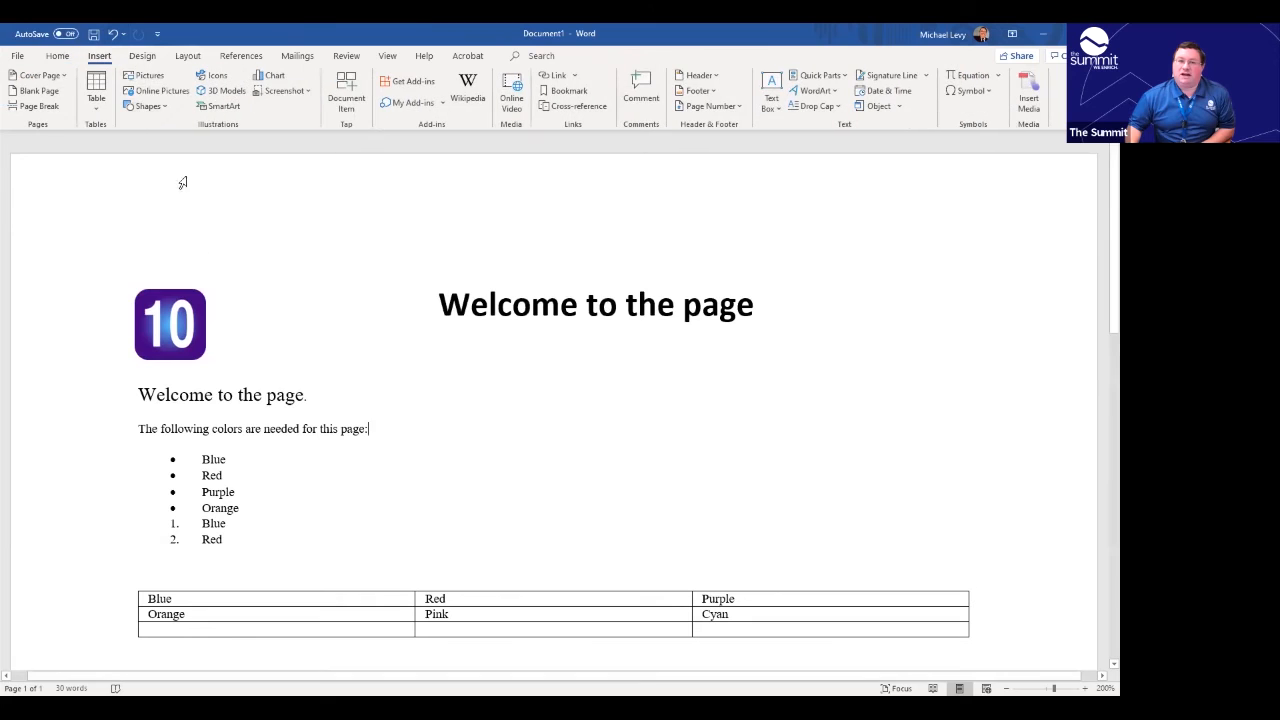
pyautogui.click(146, 79)
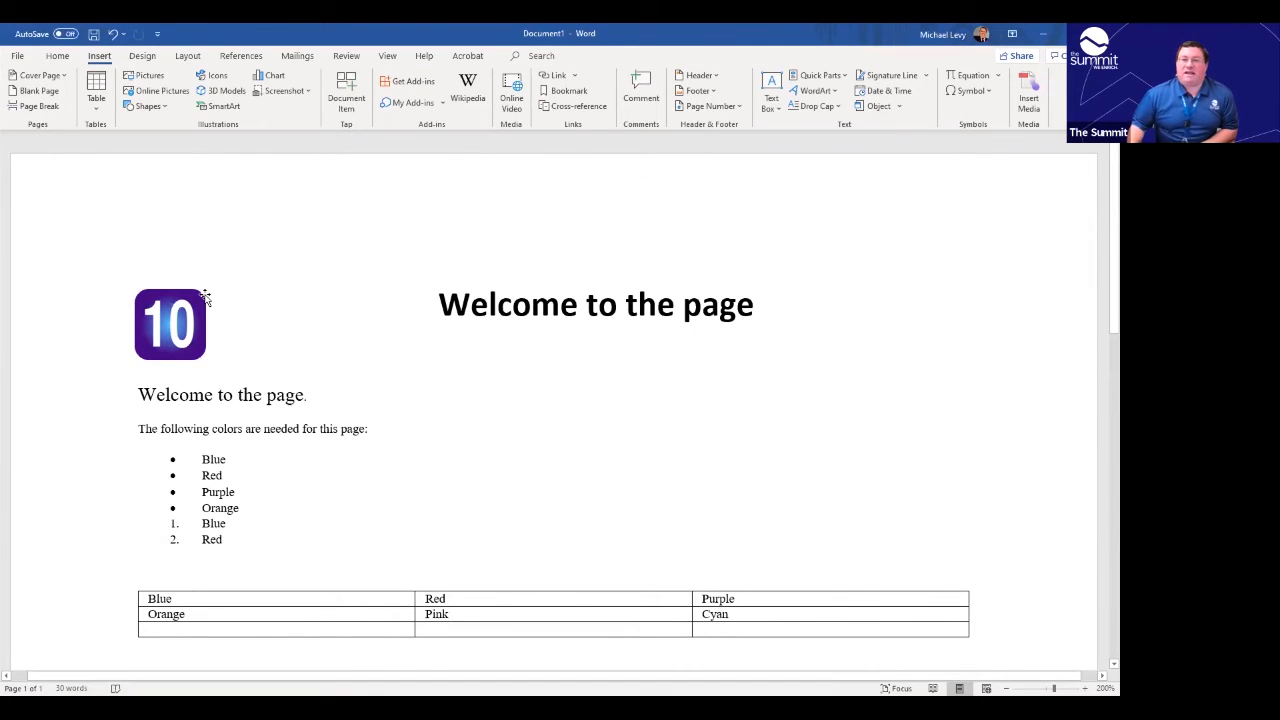
pyautogui.click(148, 106)
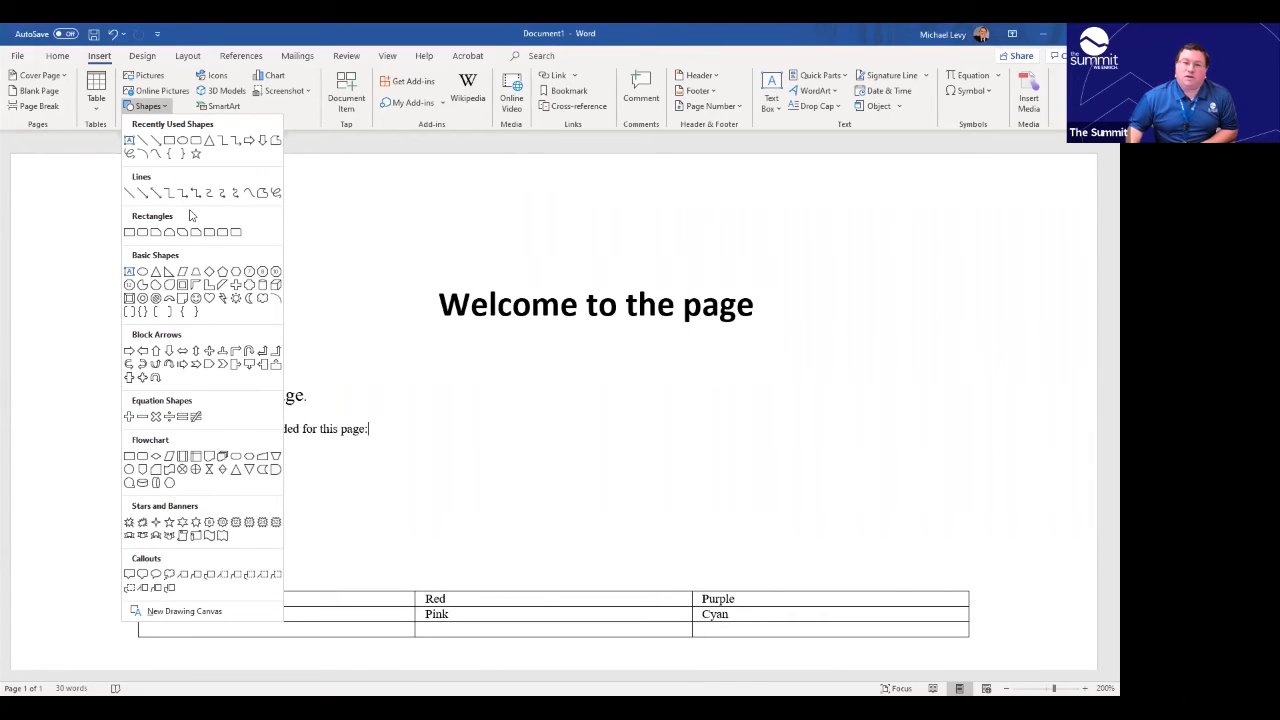
pyautogui.click(251, 146)
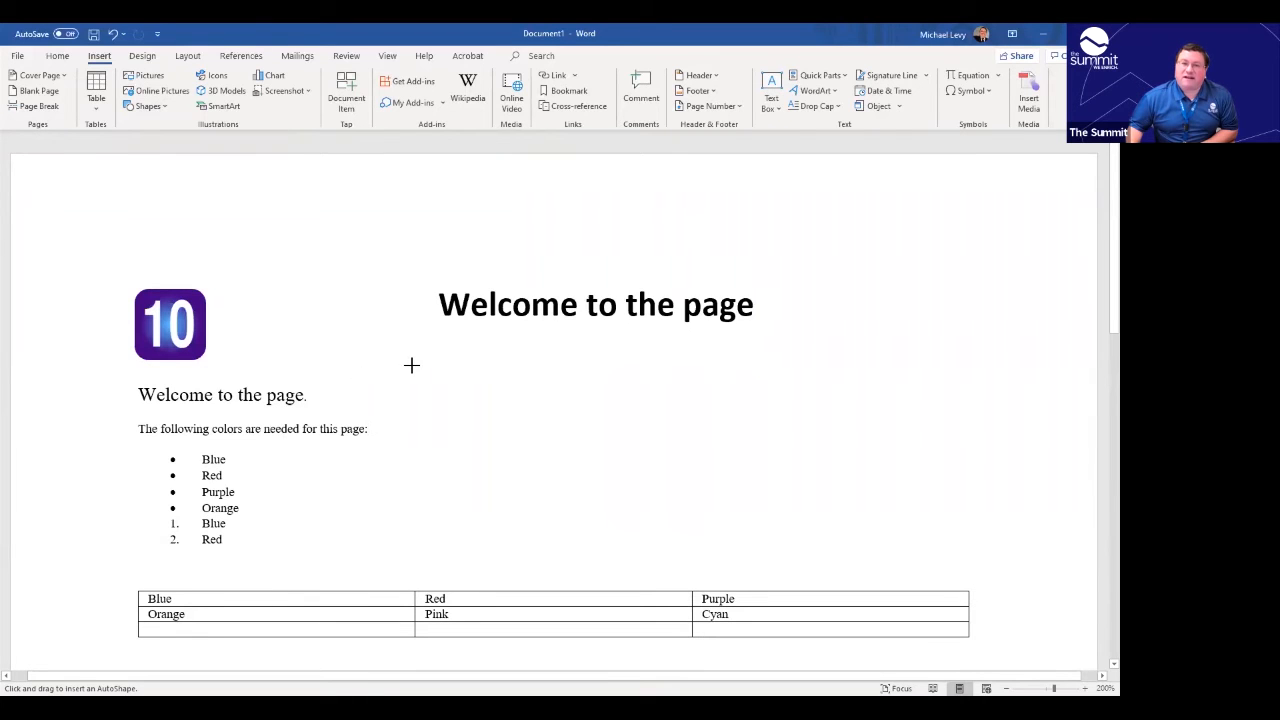
pyautogui.moveTo(411, 362); pyautogui.dragTo(591, 404)
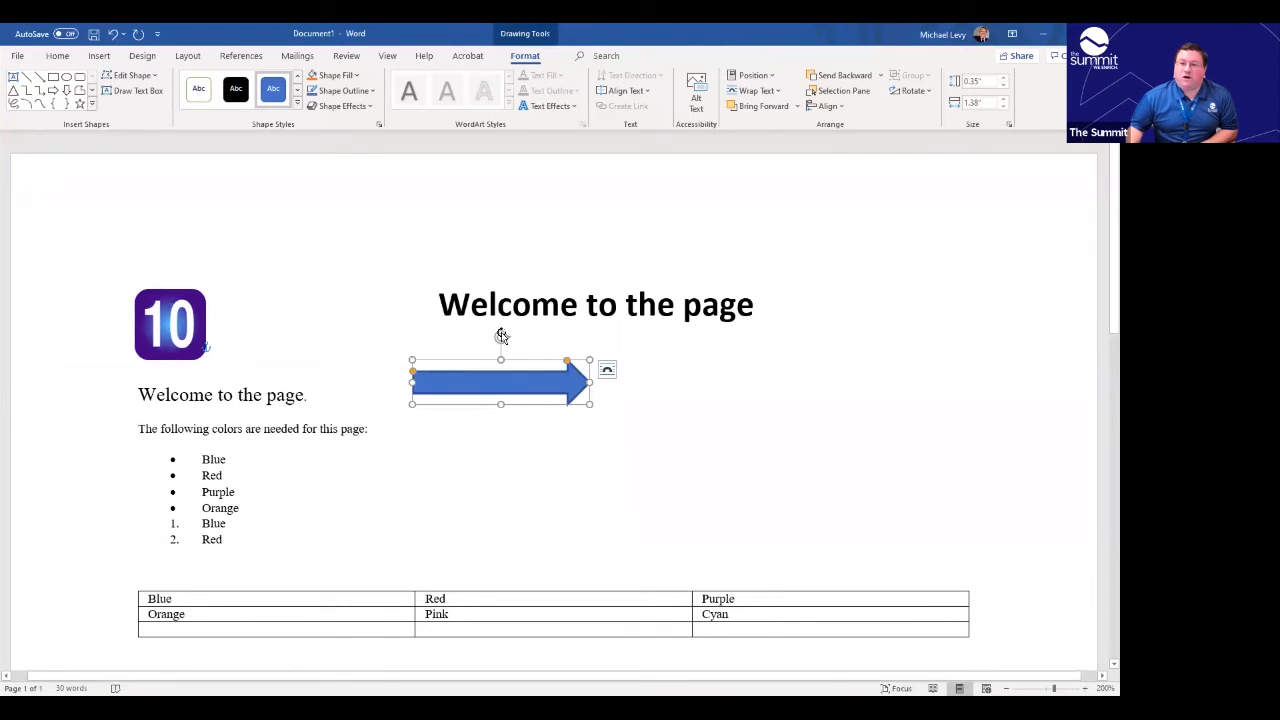
pyautogui.moveTo(502, 336); pyautogui.dragTo(497, 497)
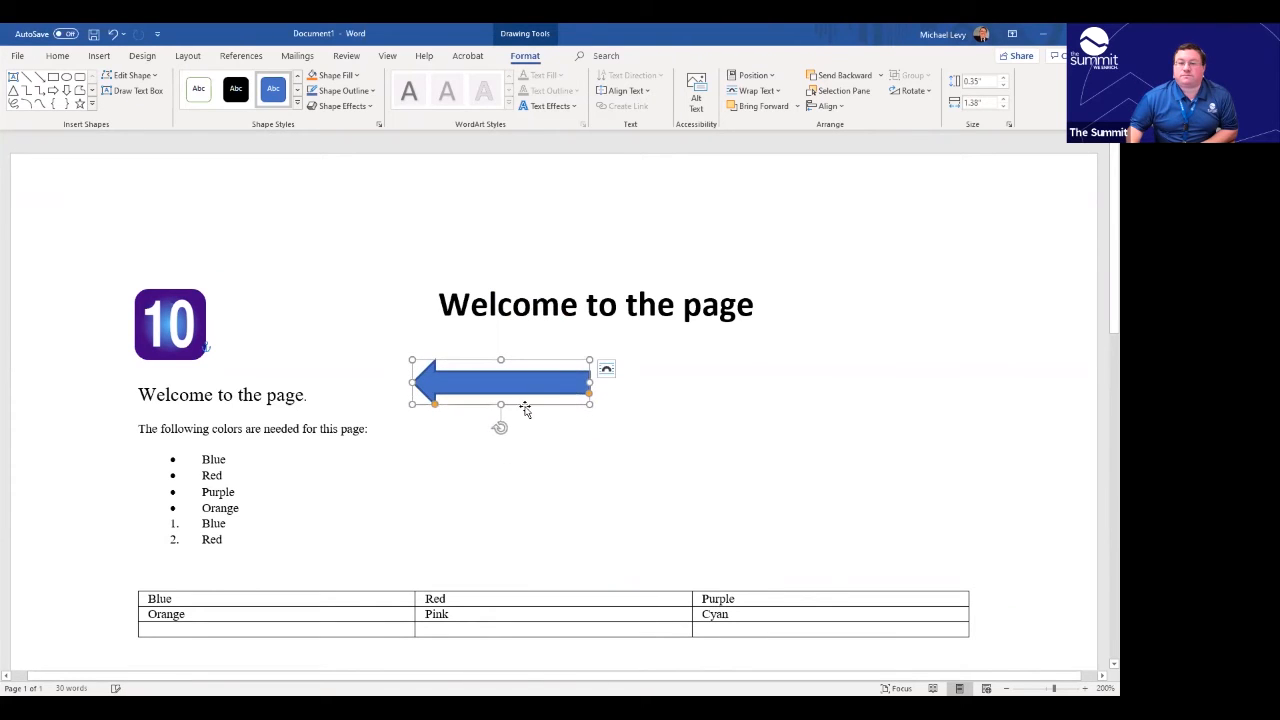
# Resize the arrow to about 0.31" high and 0.98" wide and place it just after the line "The following colors are needed for this page:".
pyautogui.moveTo(534, 384); pyautogui.dragTo(583, 432)
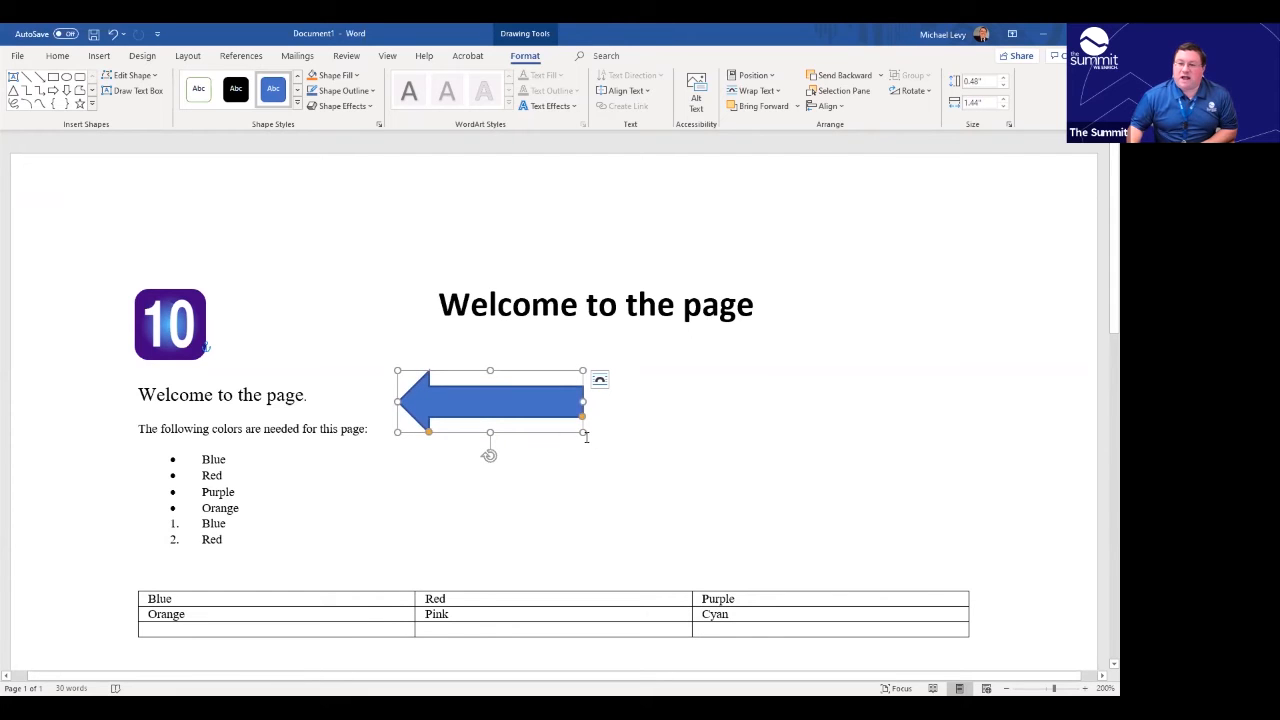
pyautogui.moveTo(397, 433); pyautogui.dragTo(346, 457)
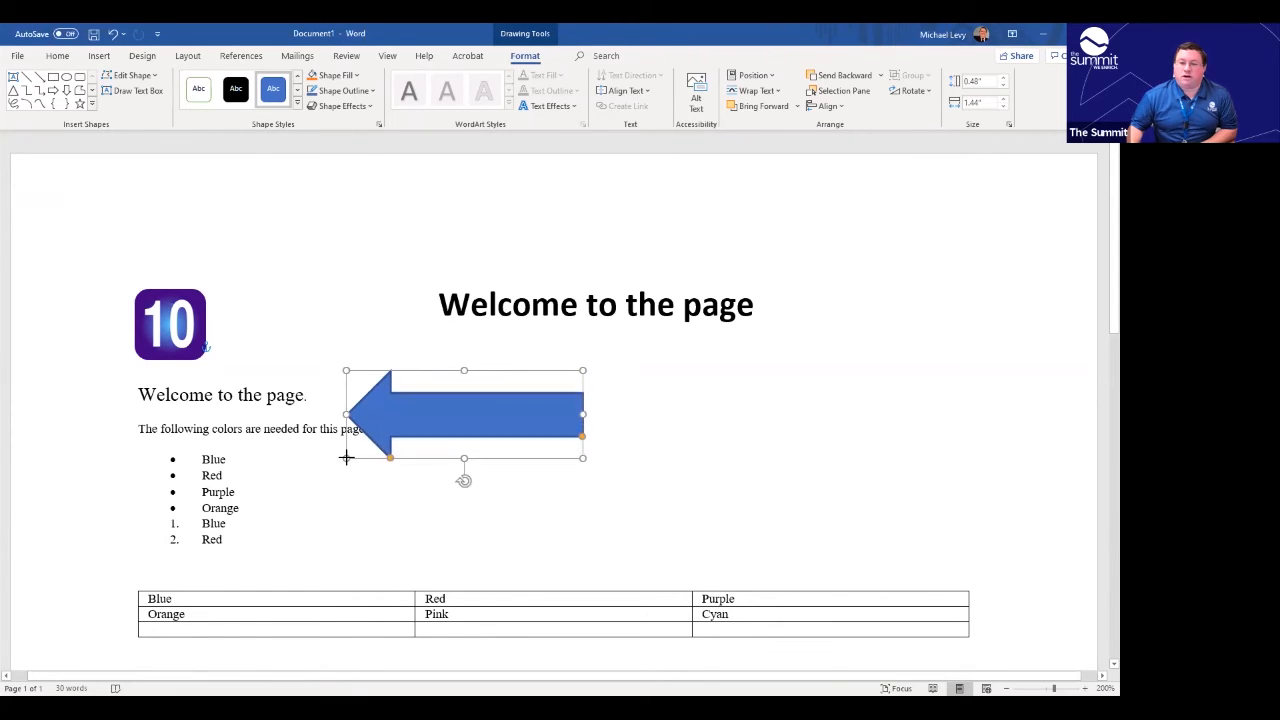
pyautogui.moveTo(466, 371)
pyautogui.mouseDown()
pyautogui.moveTo(466, 402)
pyautogui.moveTo(466, 366)
pyautogui.mouseUp()
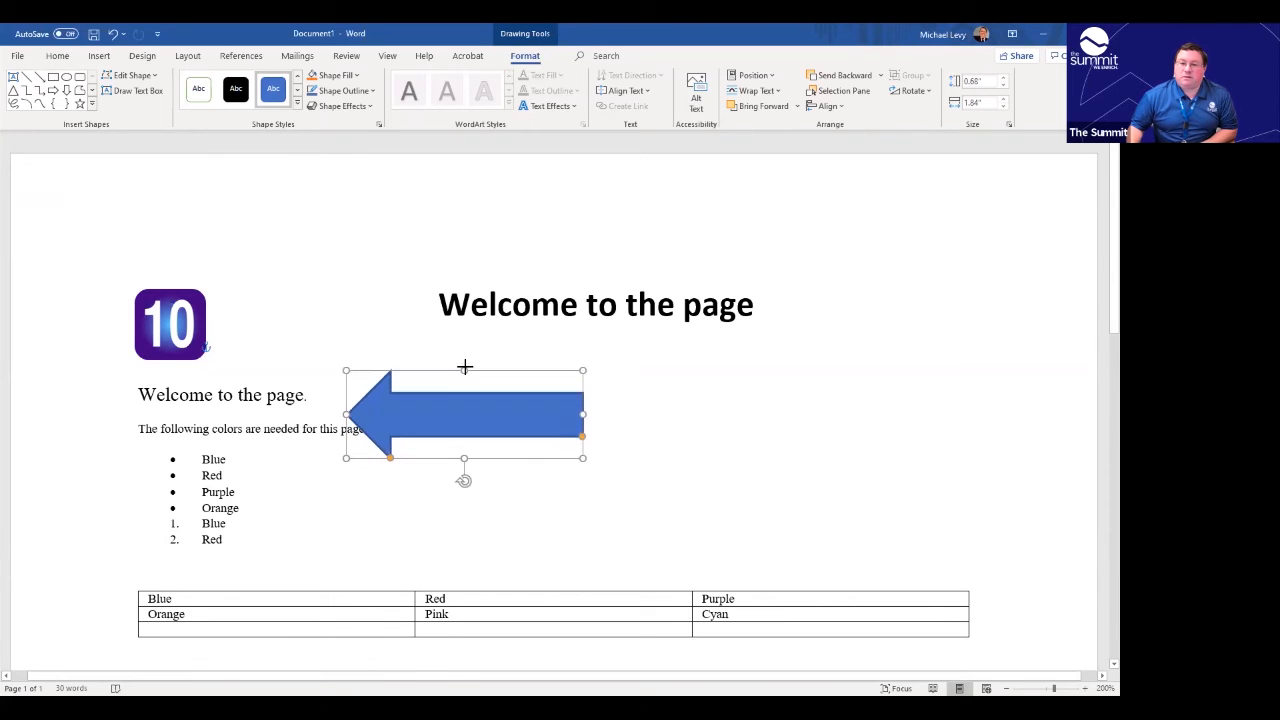
pyautogui.click(585, 462)
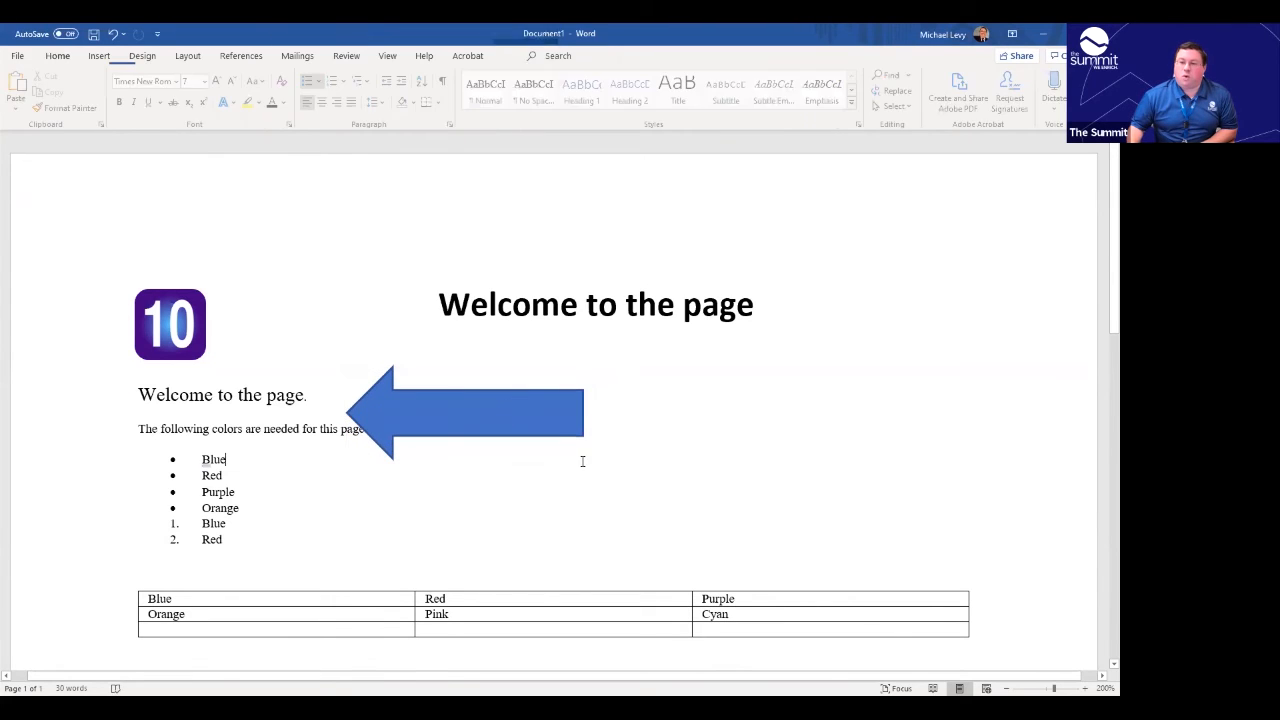
pyautogui.click(545, 424)
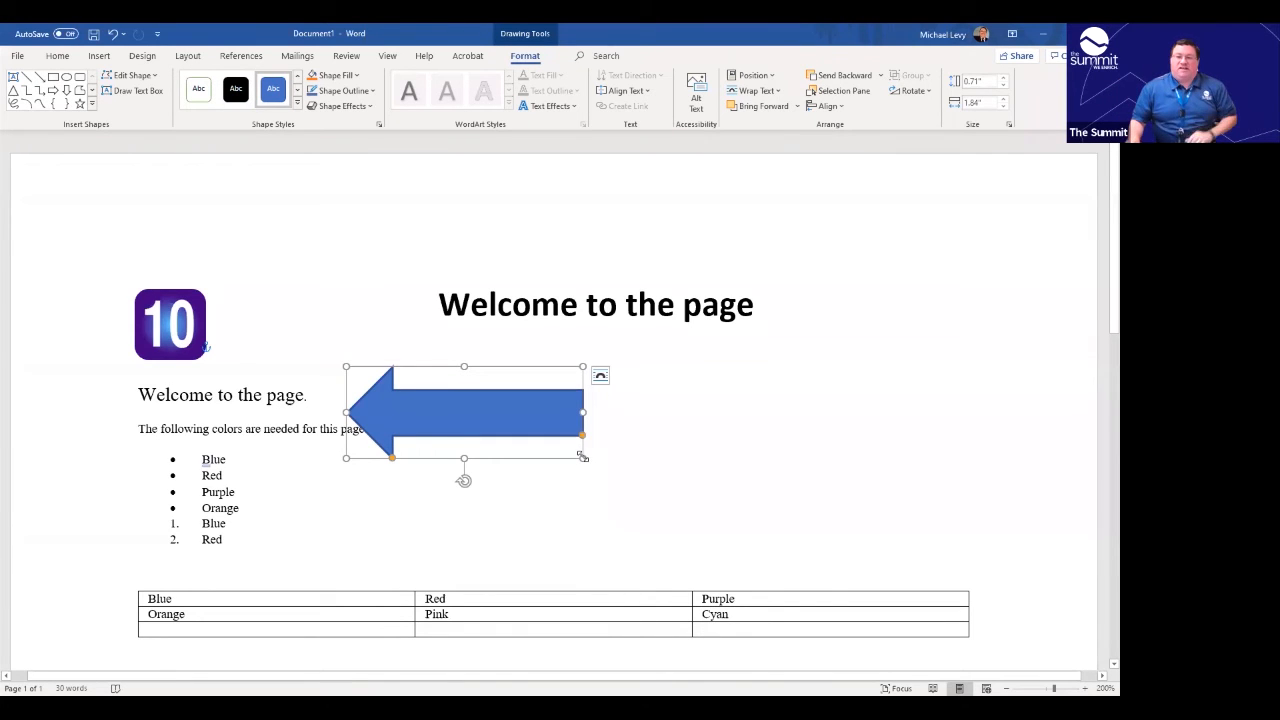
pyautogui.moveTo(583, 458); pyautogui.dragTo(514, 449)
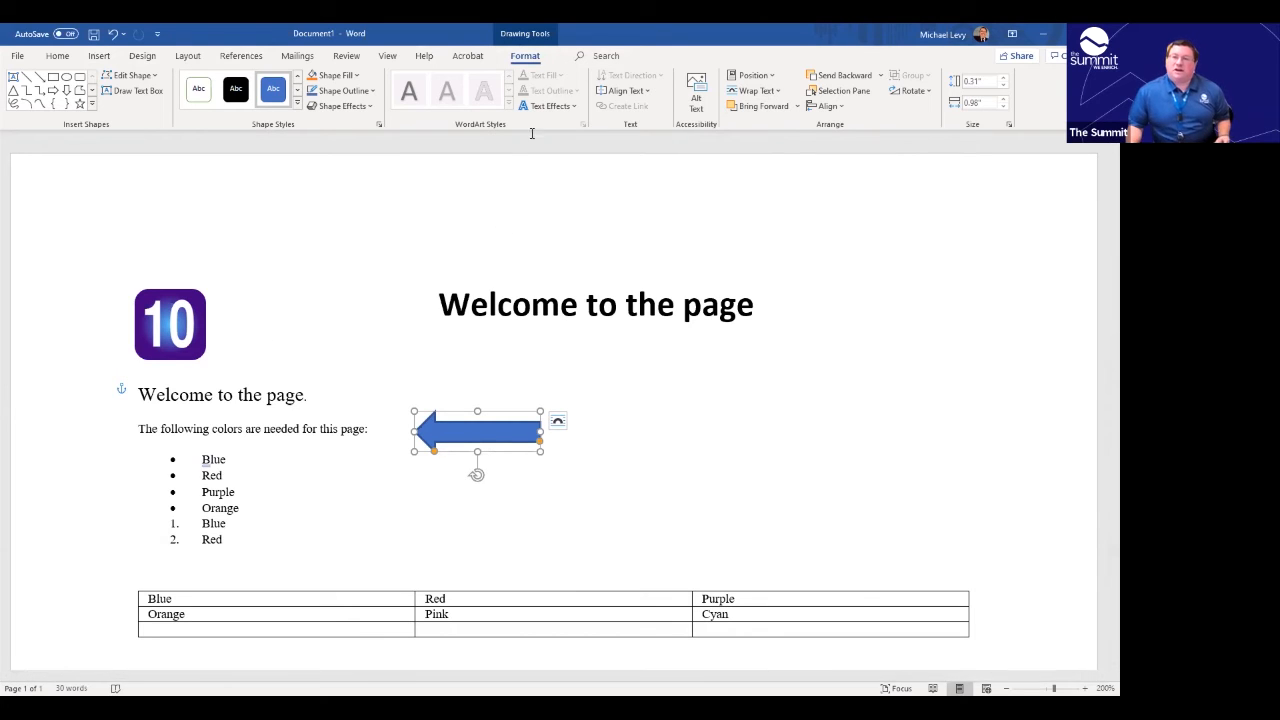
pyautogui.click(771, 79)
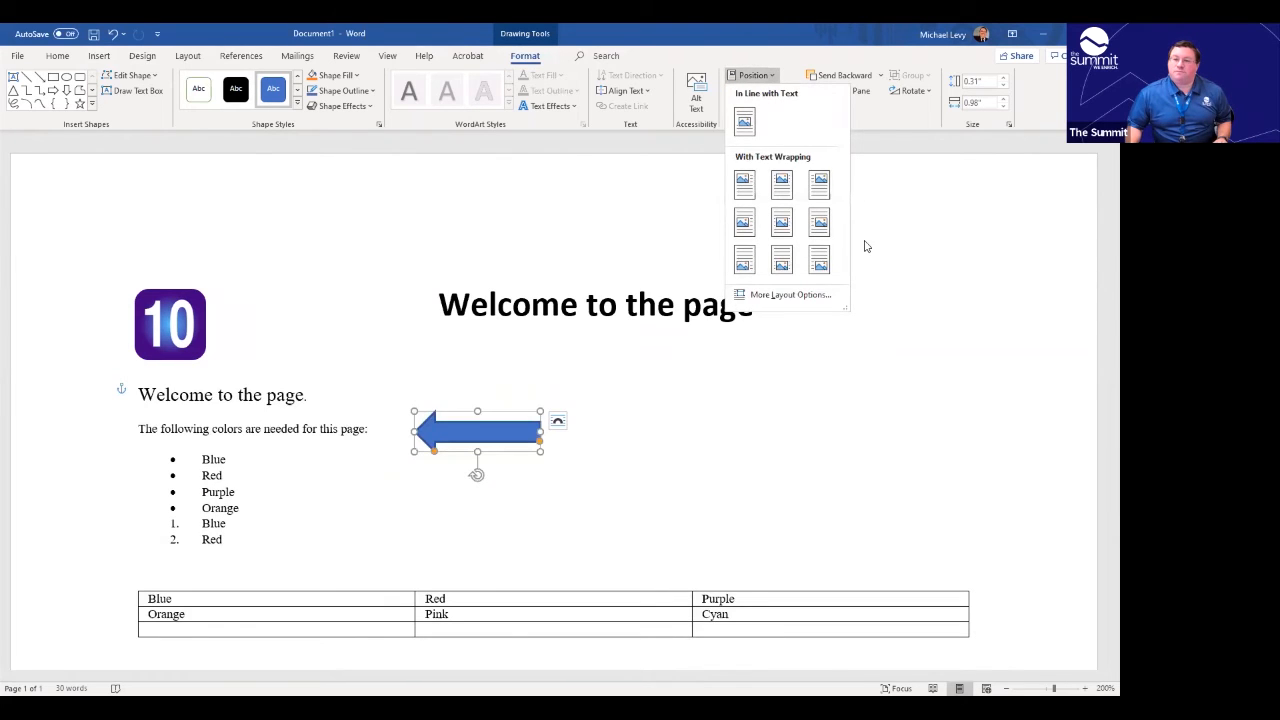
pyautogui.click(455, 430)
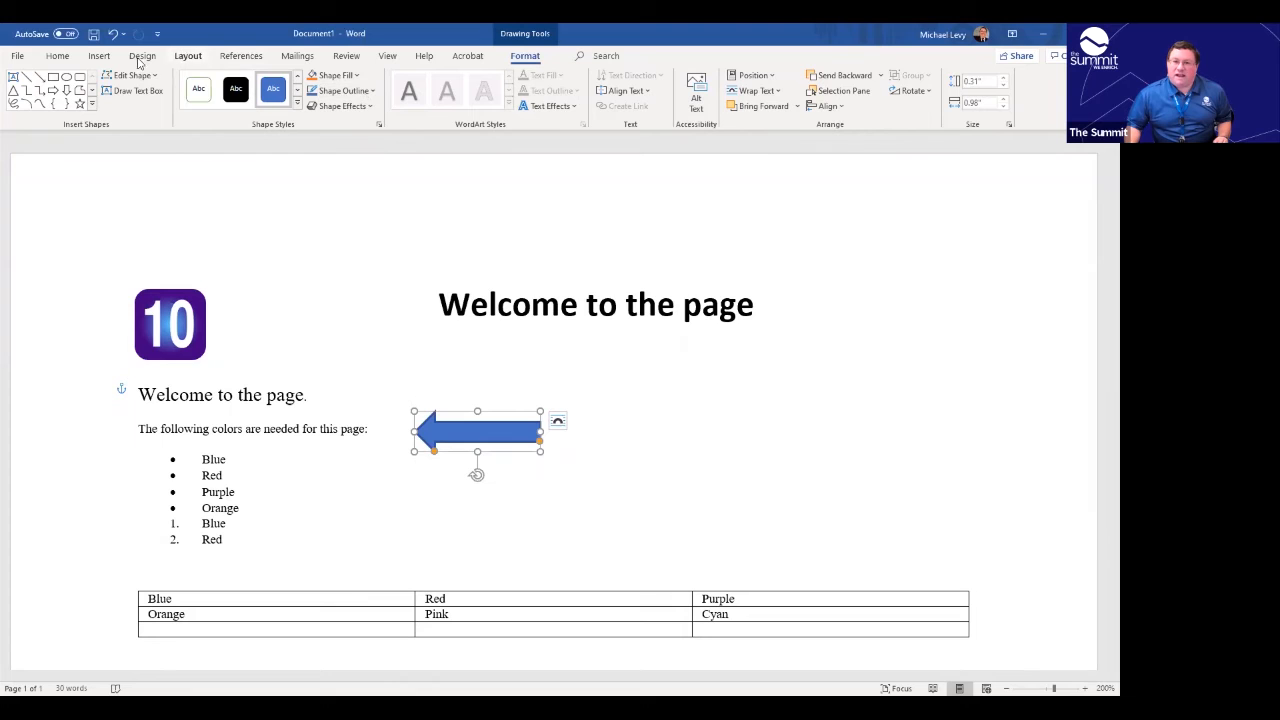
pyautogui.click(101, 62)
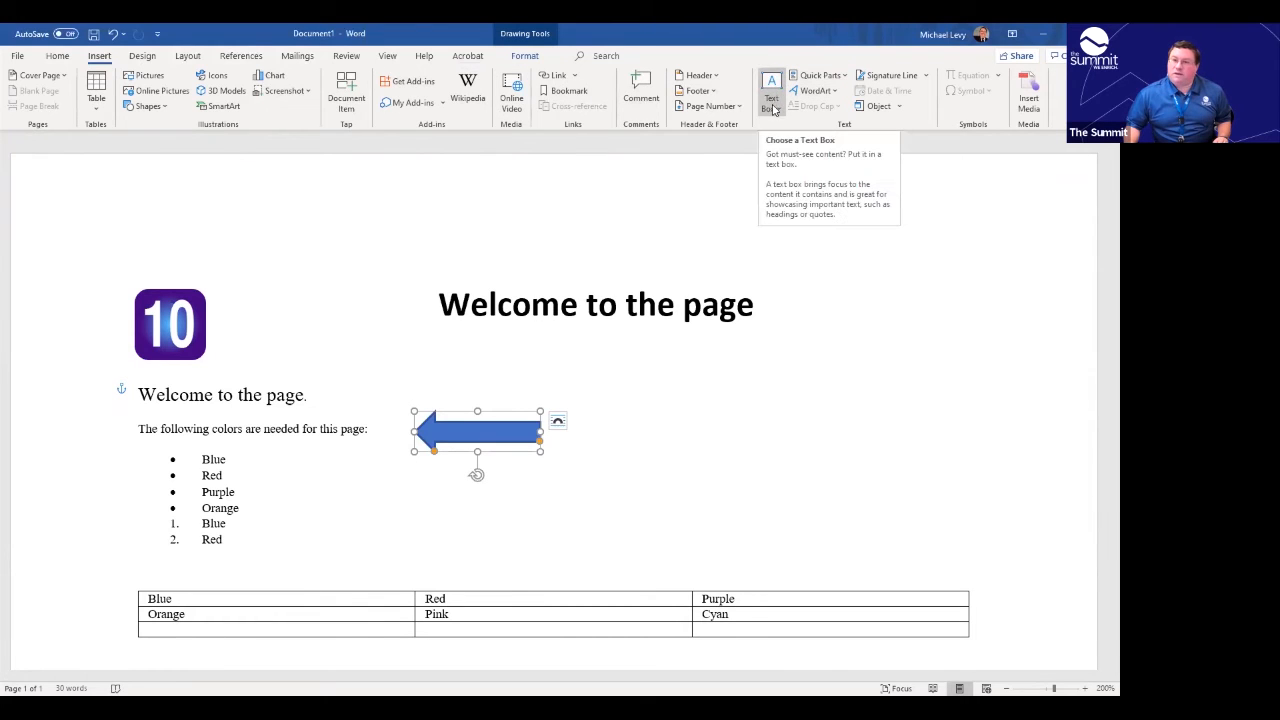
pyautogui.click(183, 58)
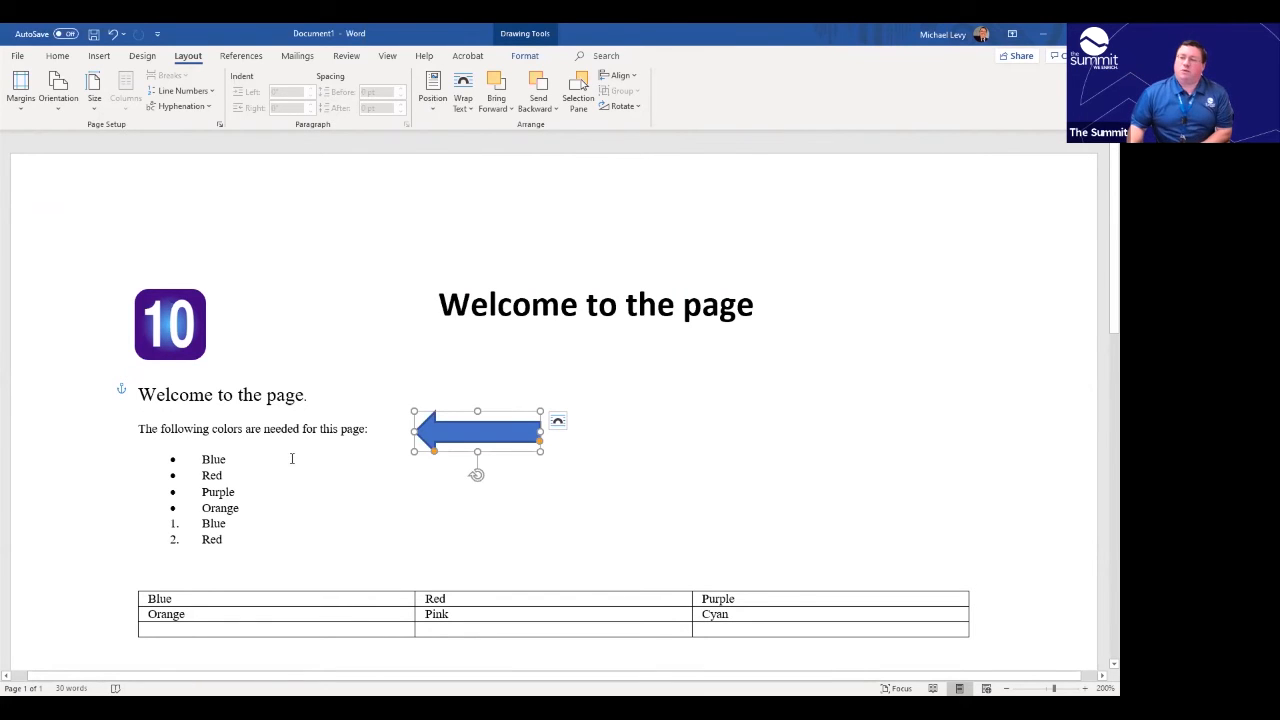
# Examine the document's print preview and print settings, and return to the page.
pyautogui.click(18, 57)
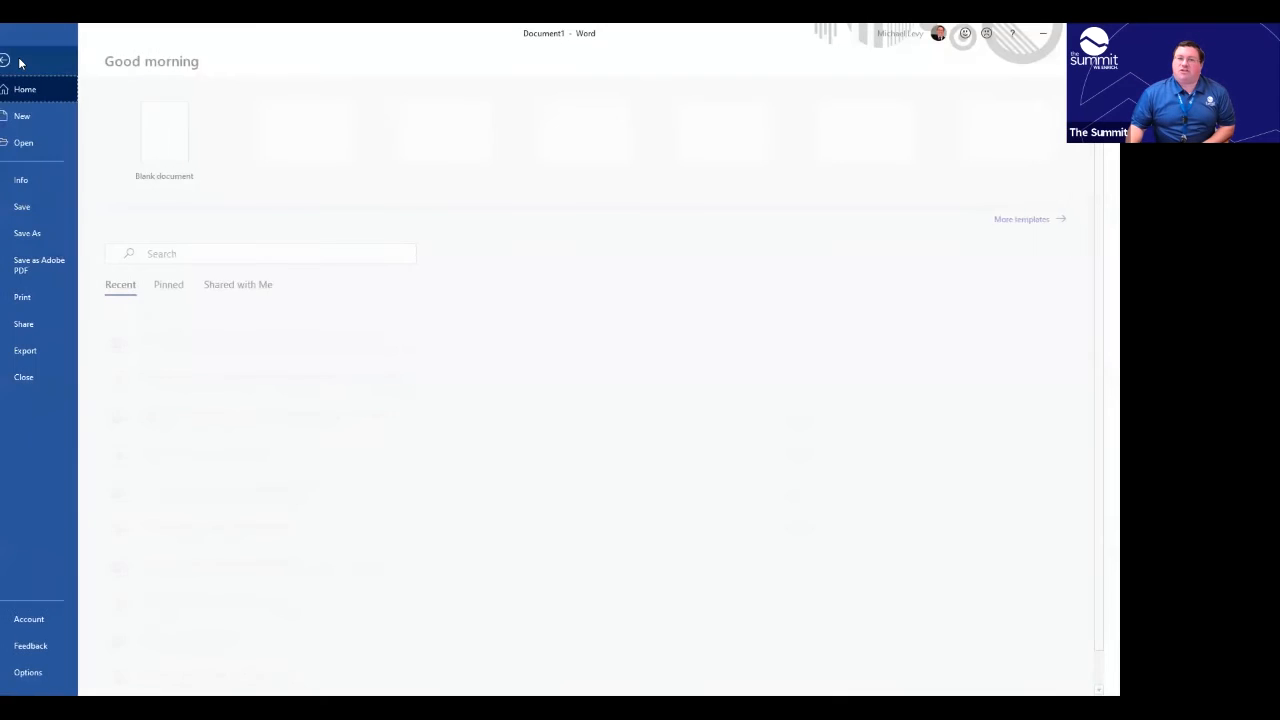
pyautogui.click(38, 298)
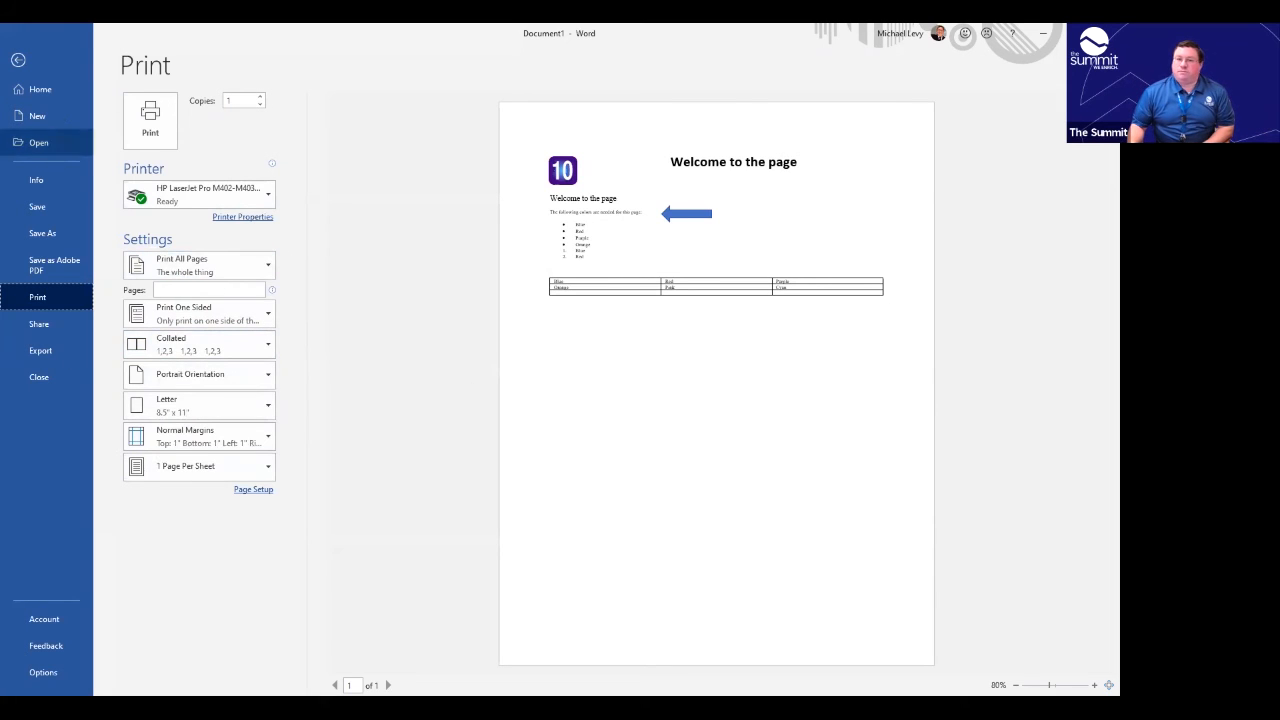
pyautogui.click(18, 60)
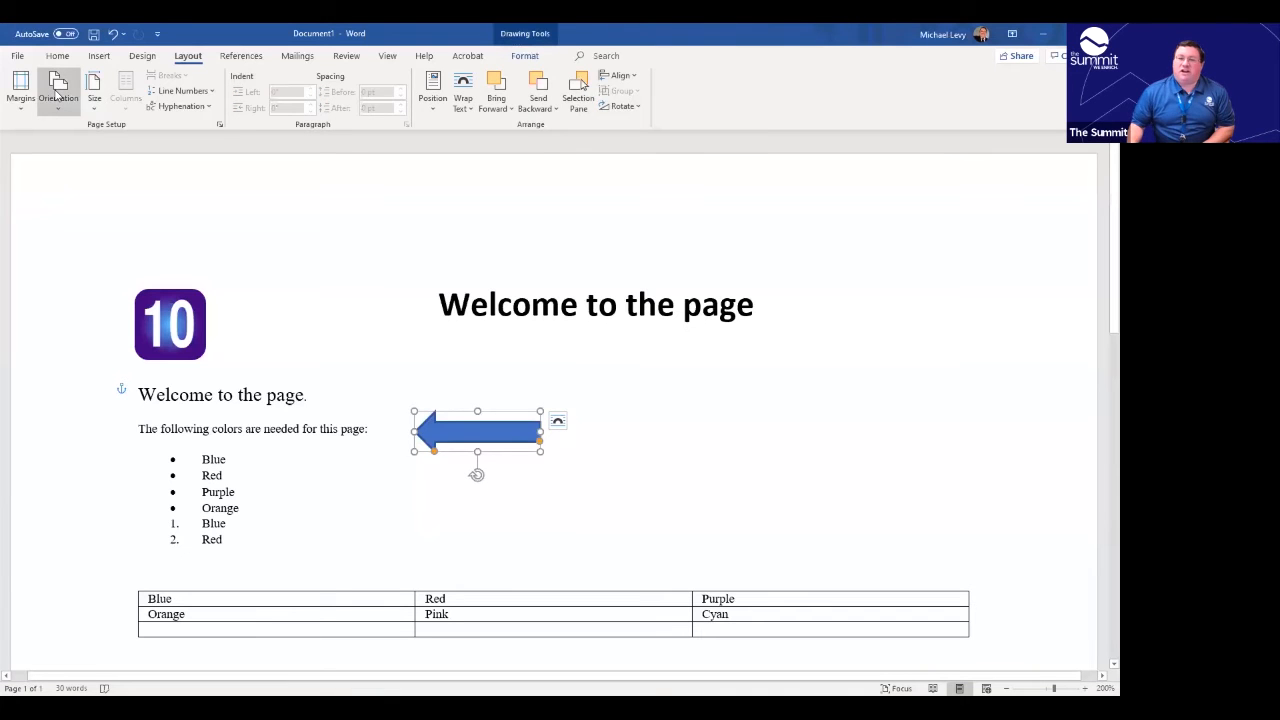
# Change the document's page orientation to Landscape.
pyautogui.click(574, 254)
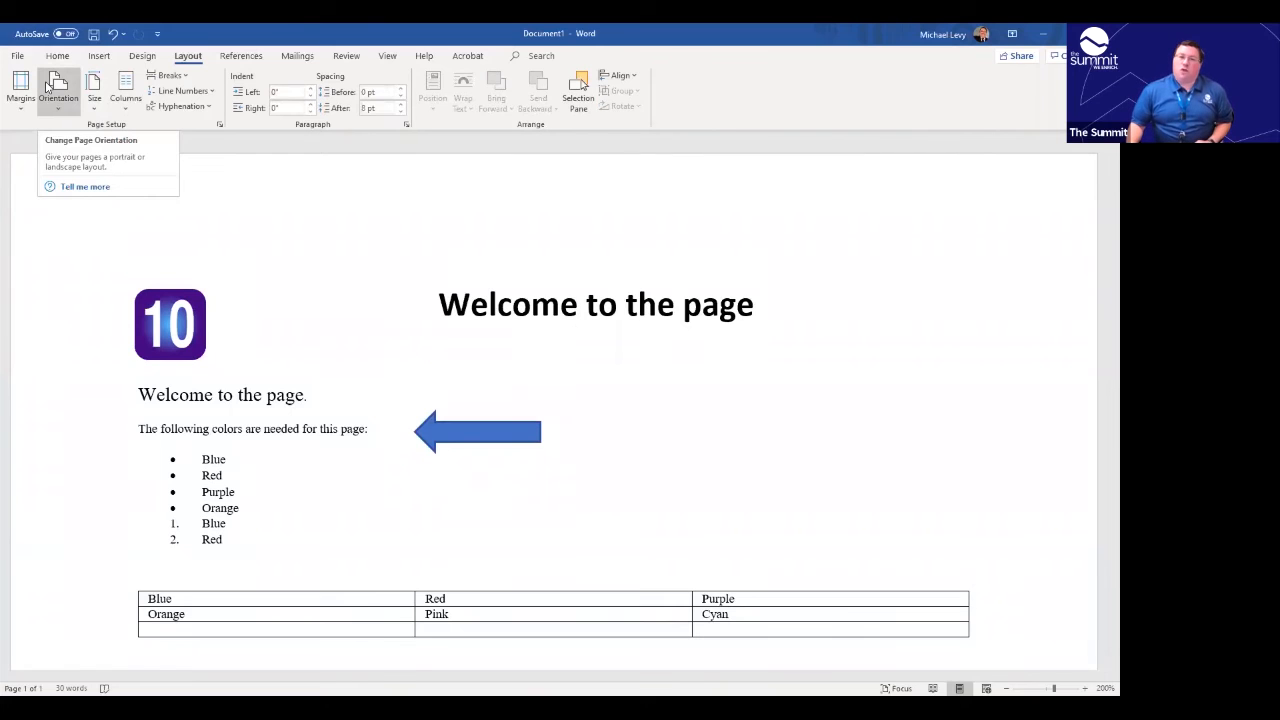
pyautogui.click(46, 86)
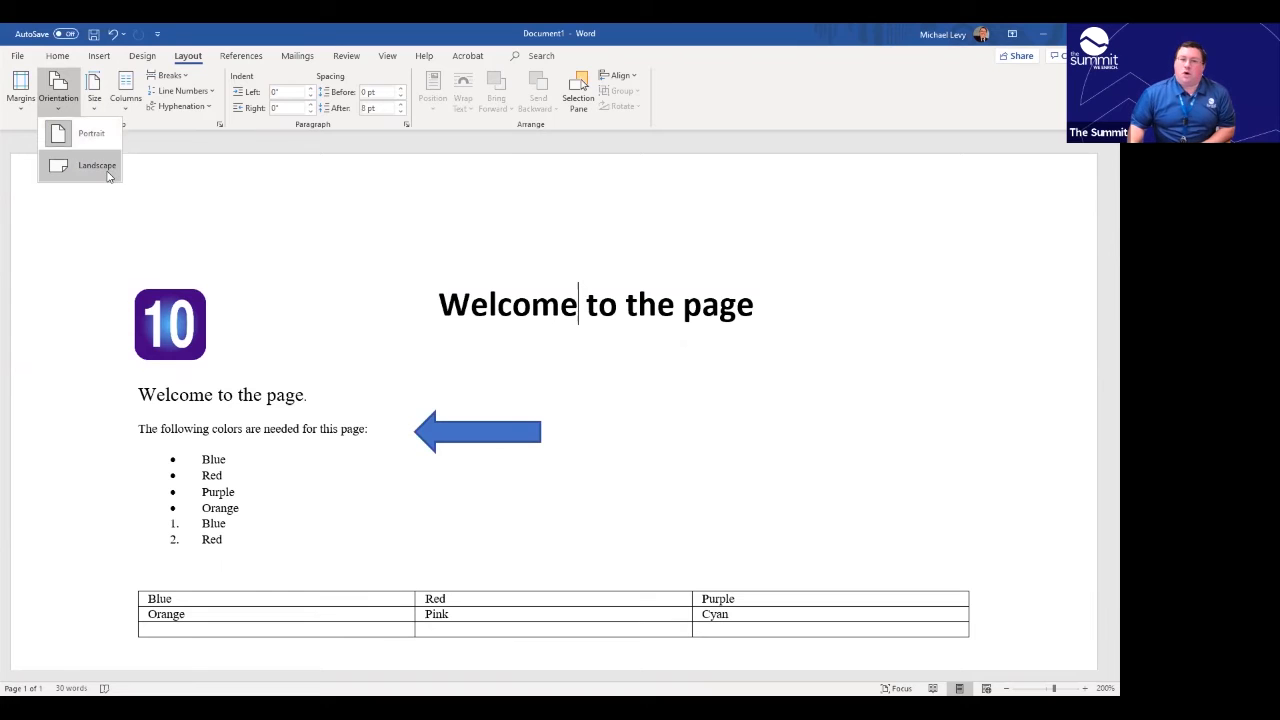
pyautogui.click(109, 176)
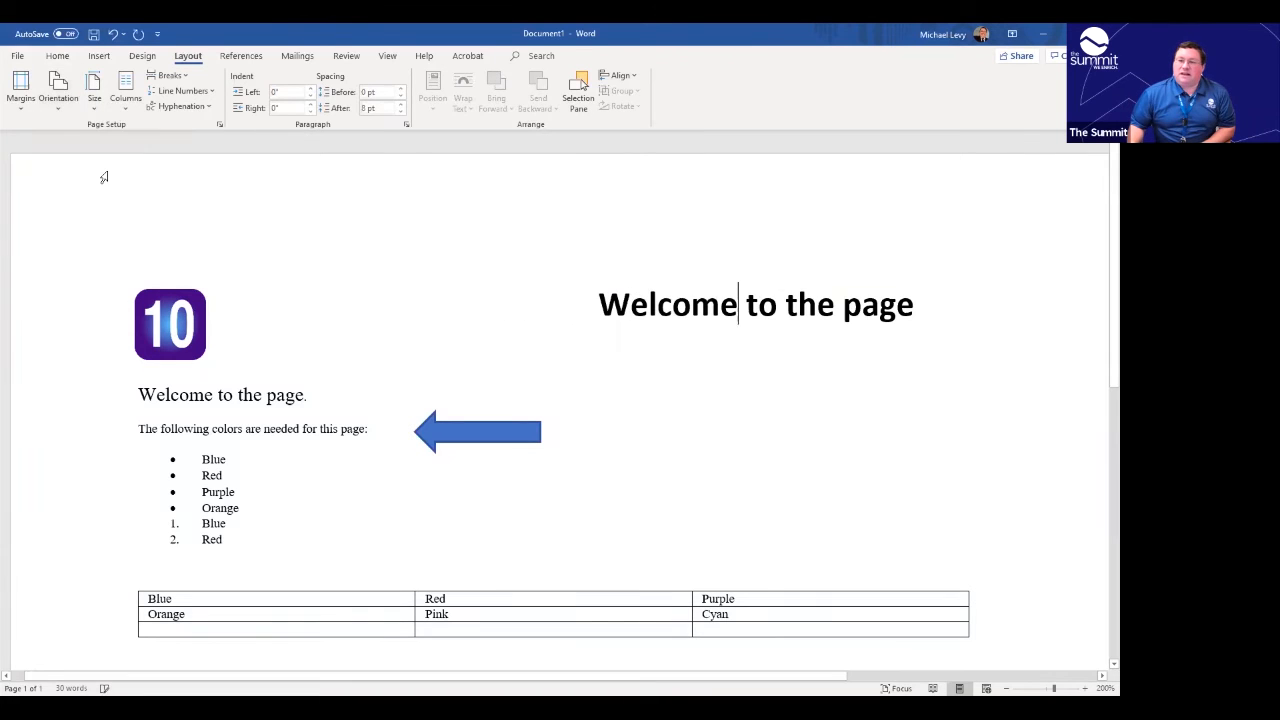
# Preview the document for printing and set its orientation to Portrait in the print settings.
pyautogui.click(20, 57)
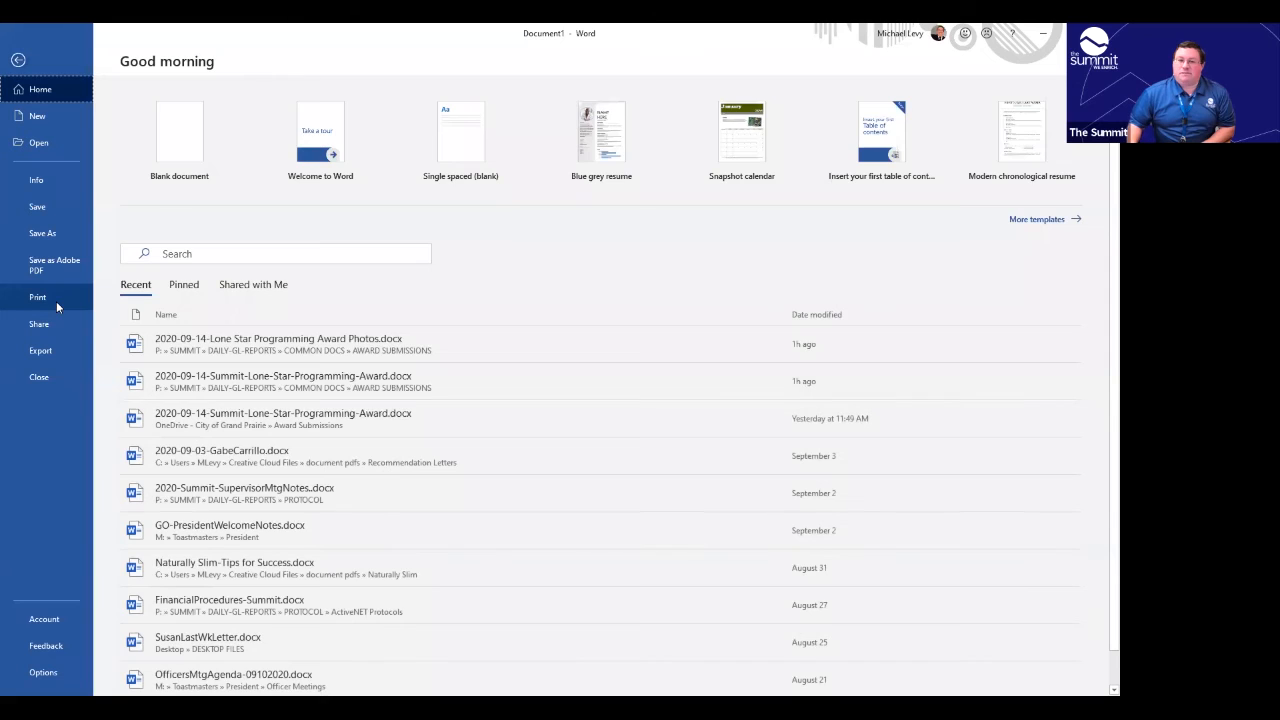
pyautogui.click(57, 302)
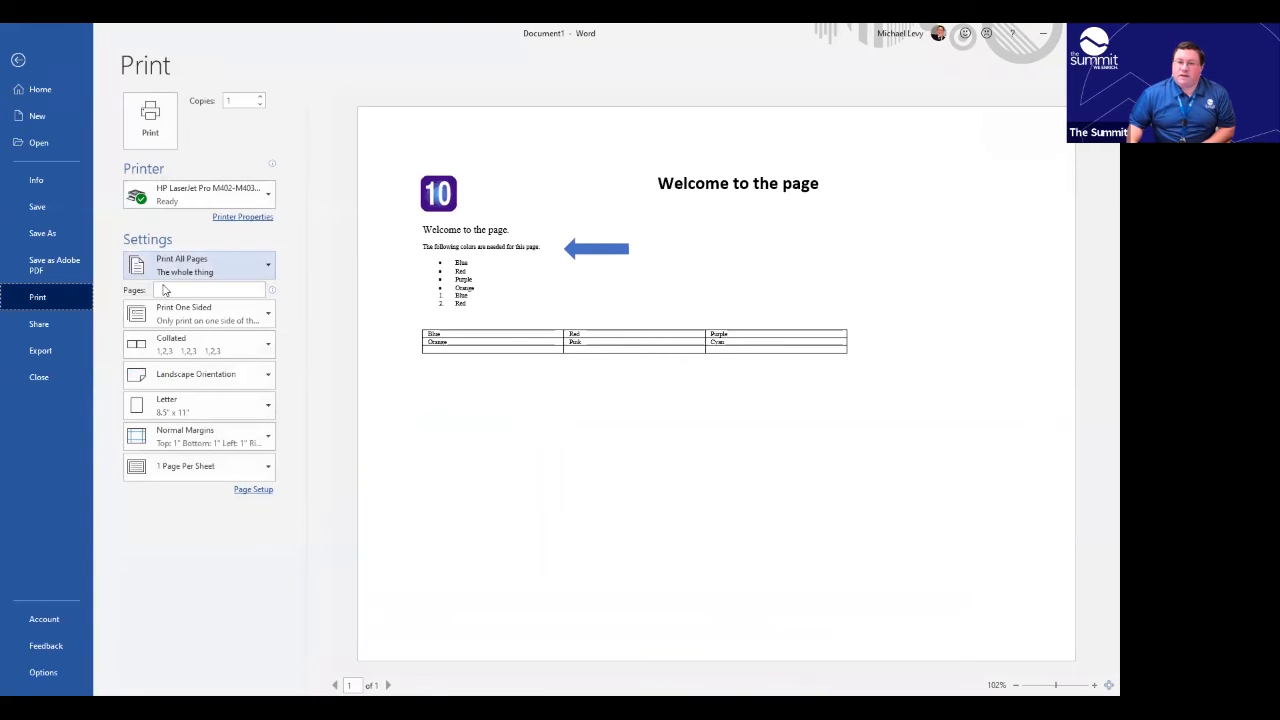
pyautogui.click(208, 442)
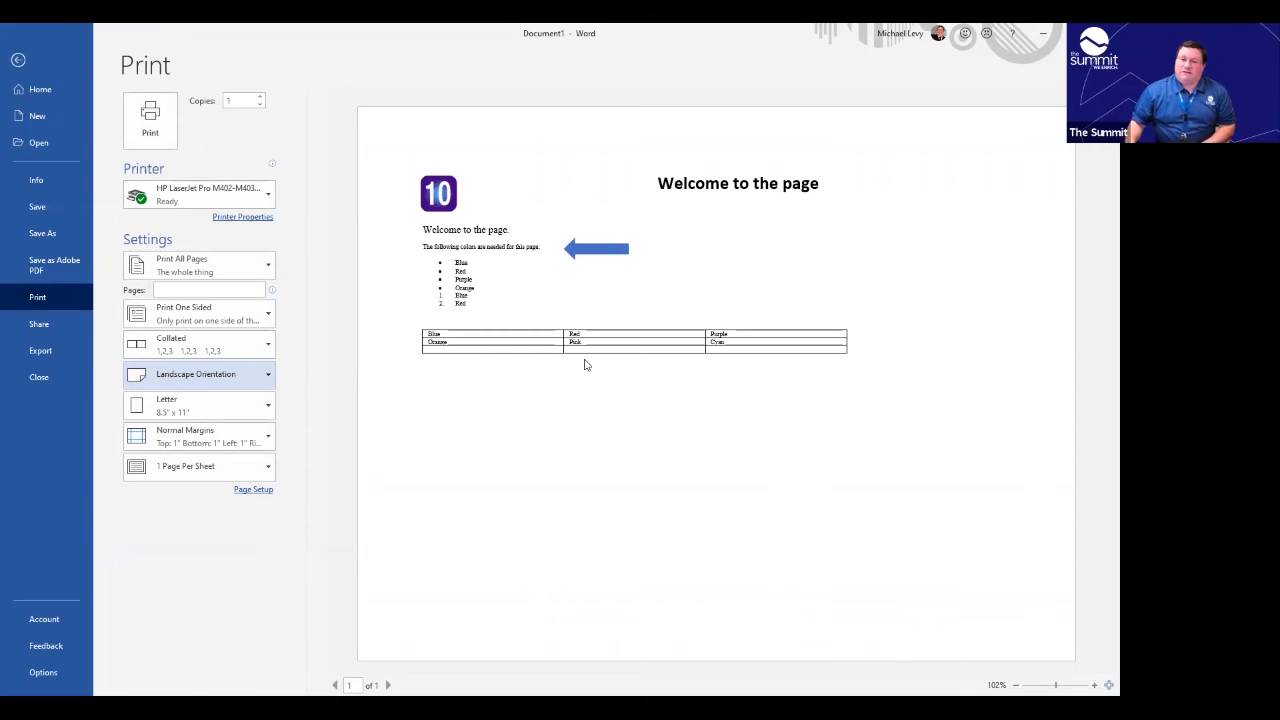
pyautogui.click(213, 391)
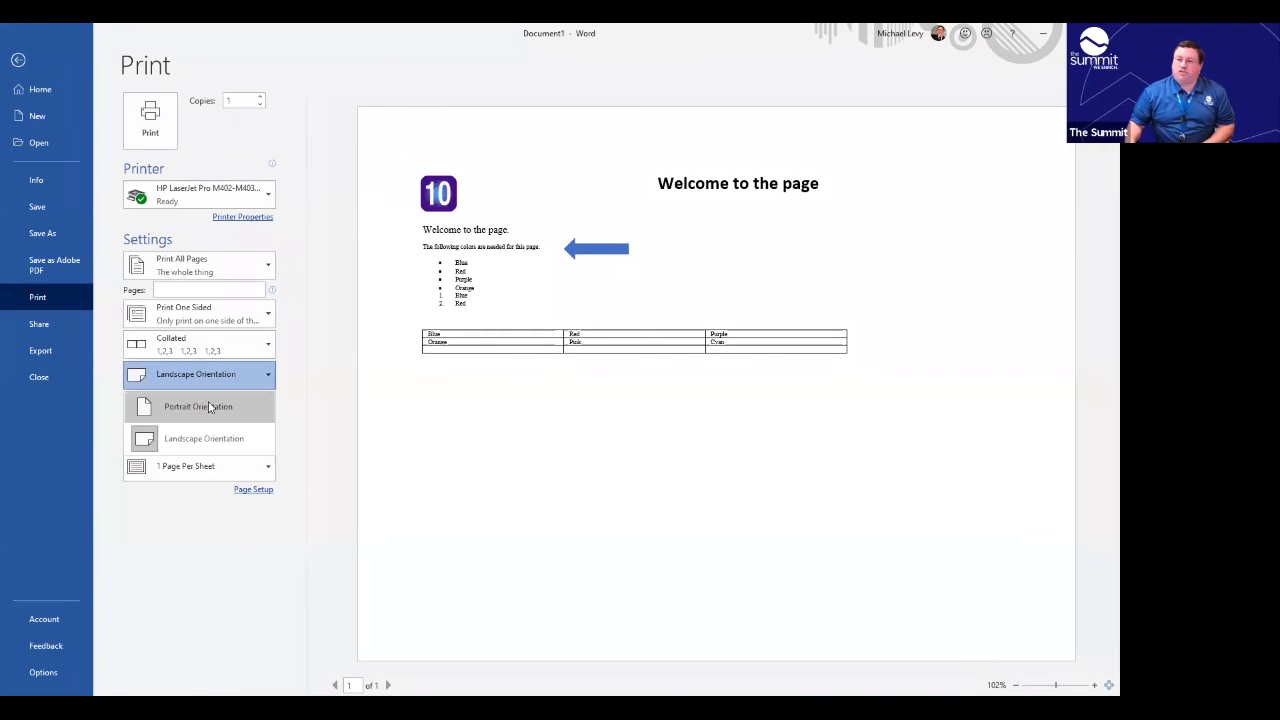
pyautogui.click(209, 407)
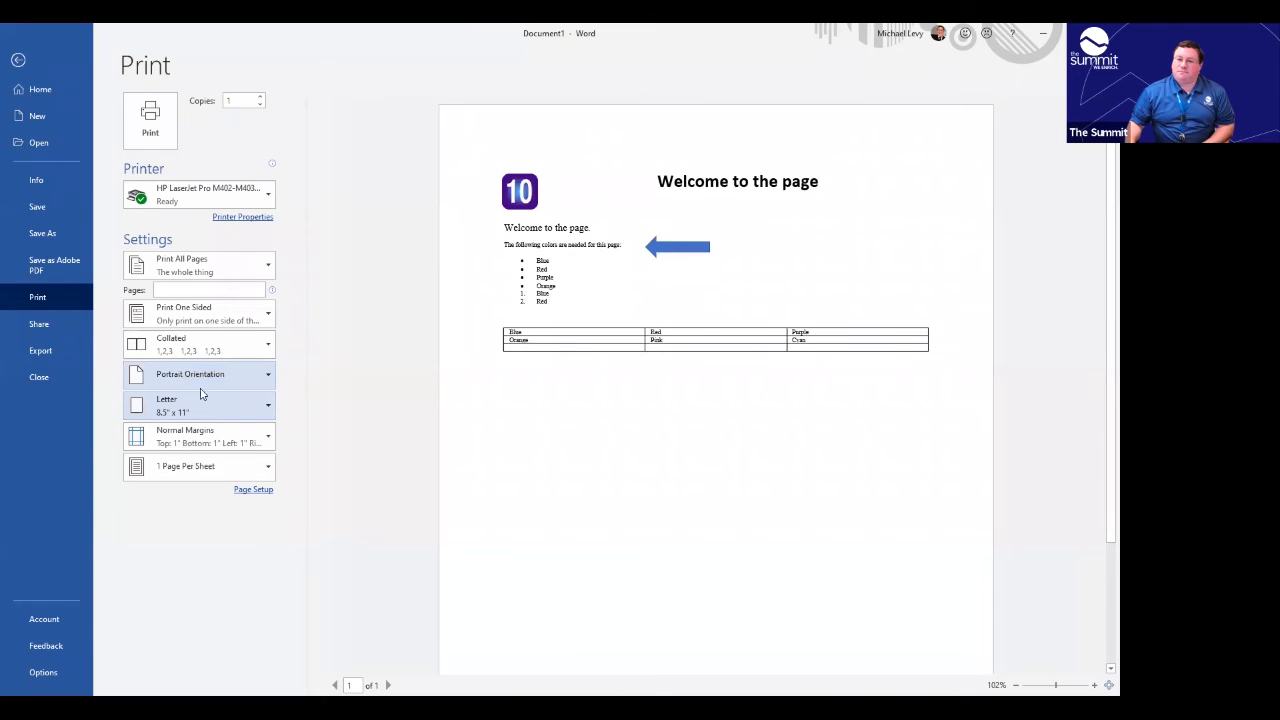
# Switch the print orientation to Landscape and back to Portrait, and return to the document.
pyautogui.click(205, 383)
pyautogui.click(213, 436)
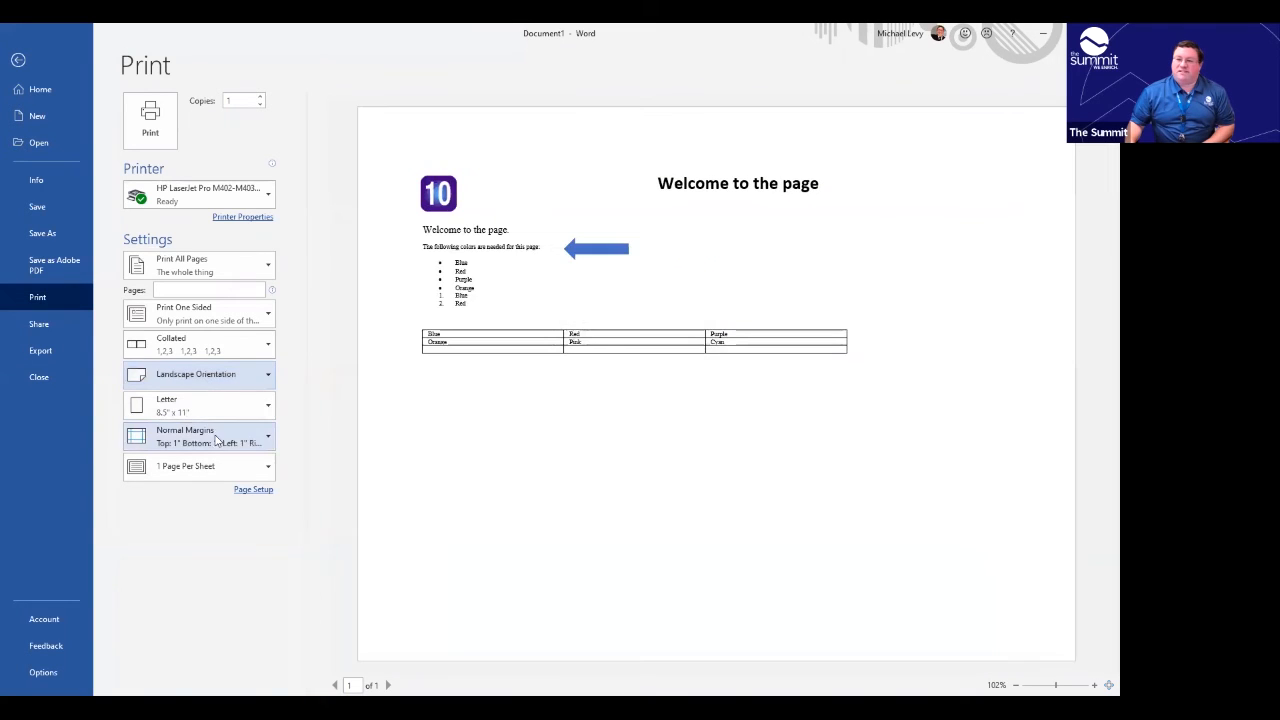
pyautogui.click(214, 380)
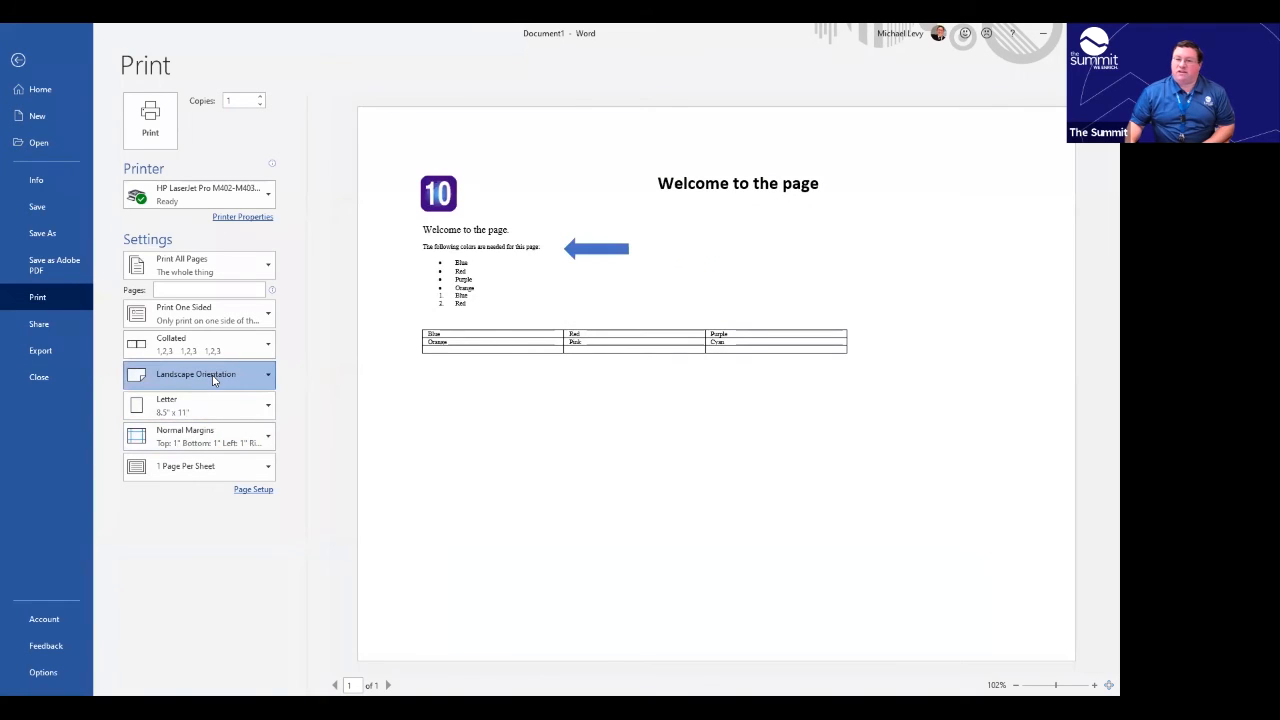
pyautogui.click(18, 60)
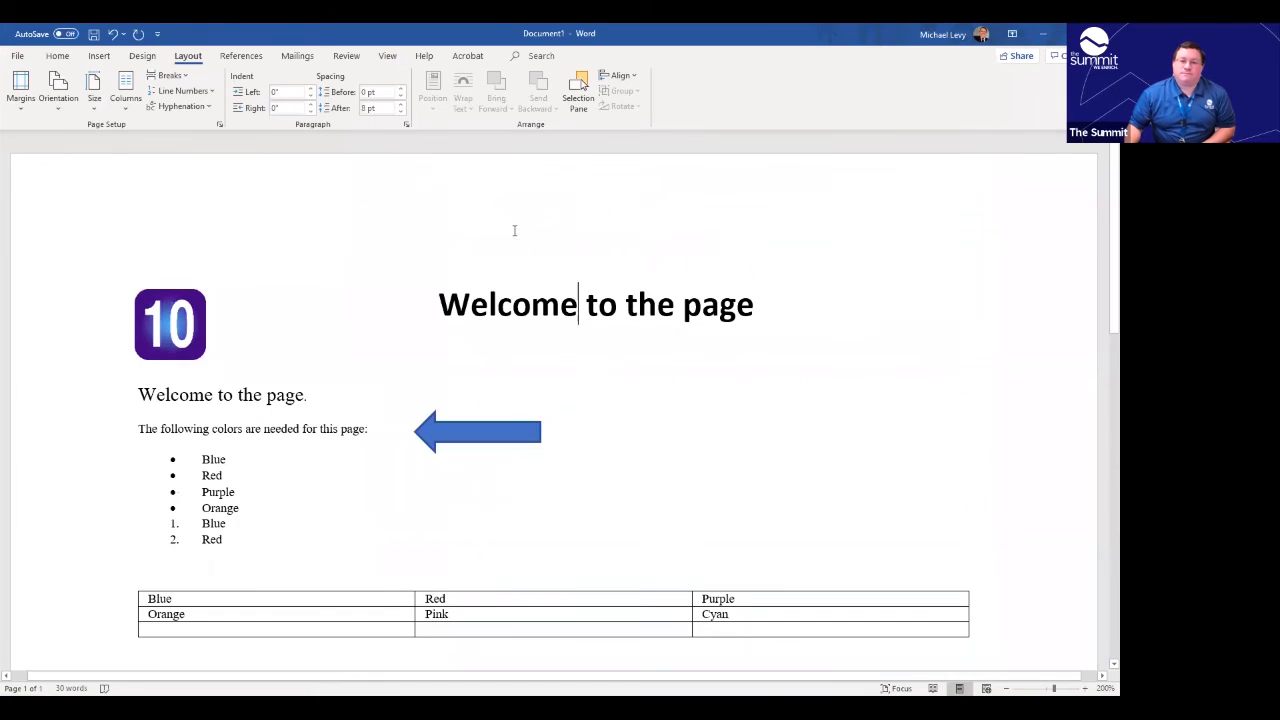
# Examine the available column layouts and paper sizes for the page.
pyautogui.click(124, 92)
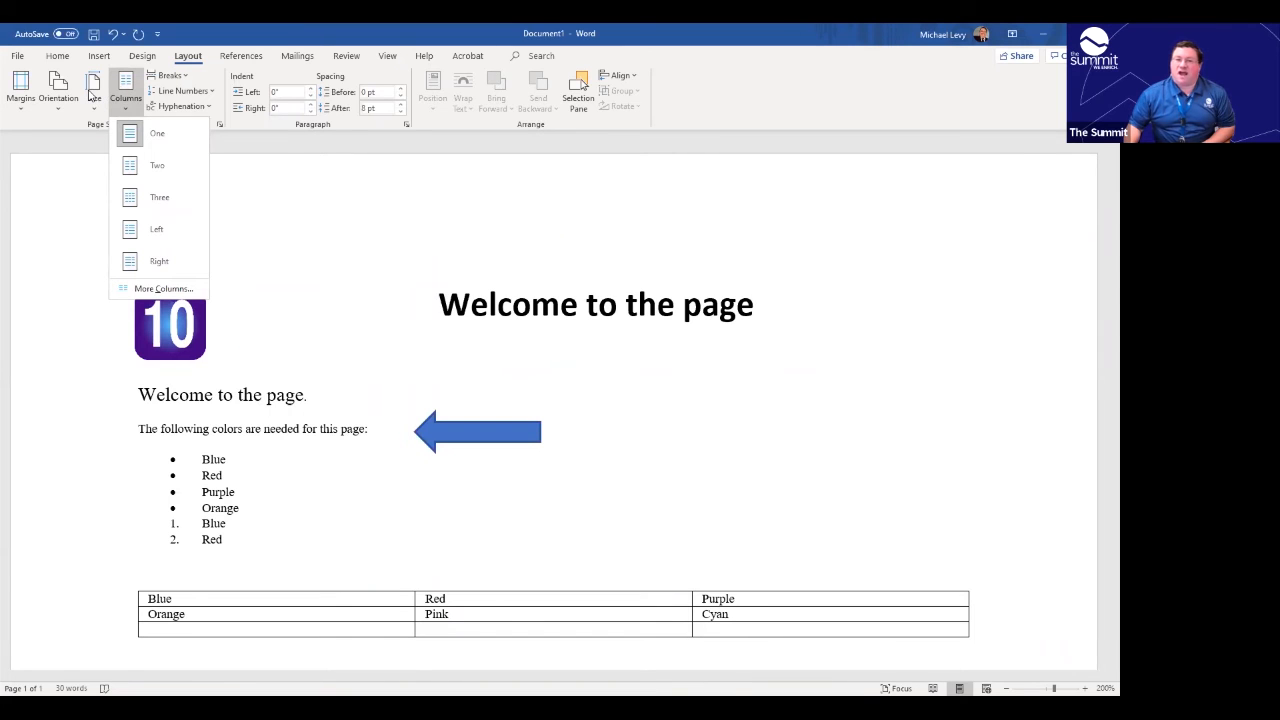
pyautogui.click(91, 92)
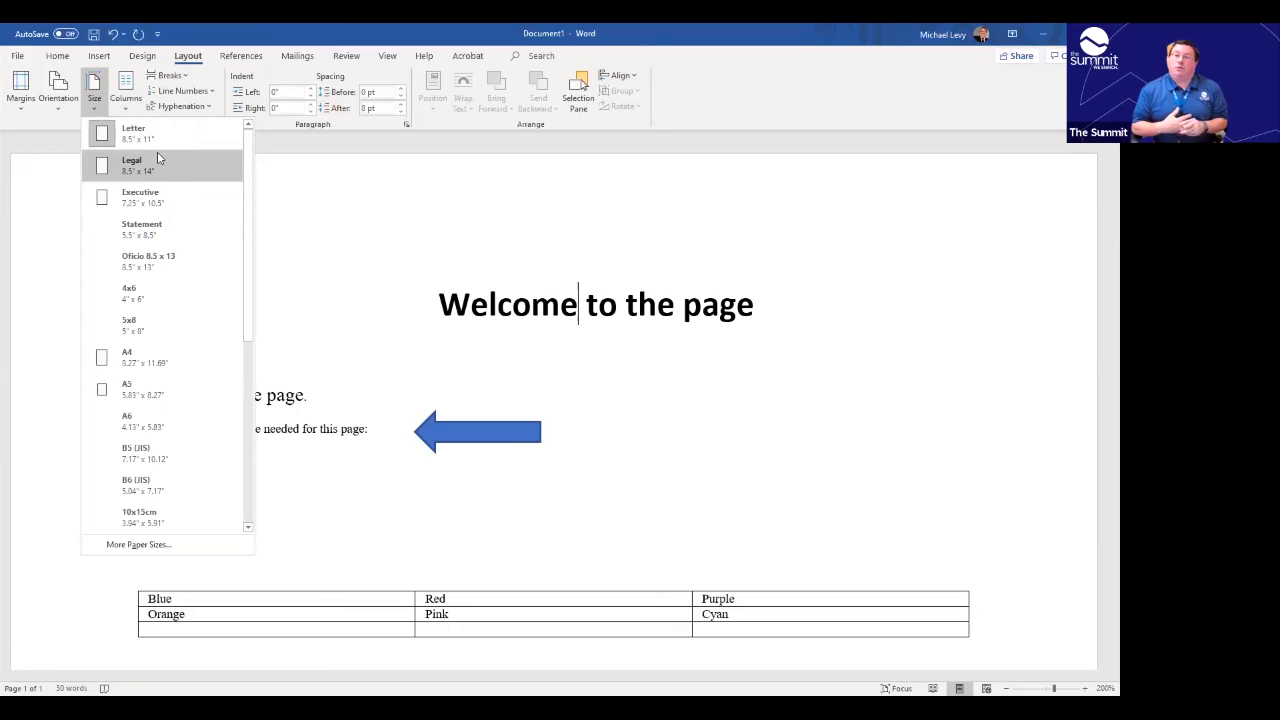
pyautogui.click(91, 84)
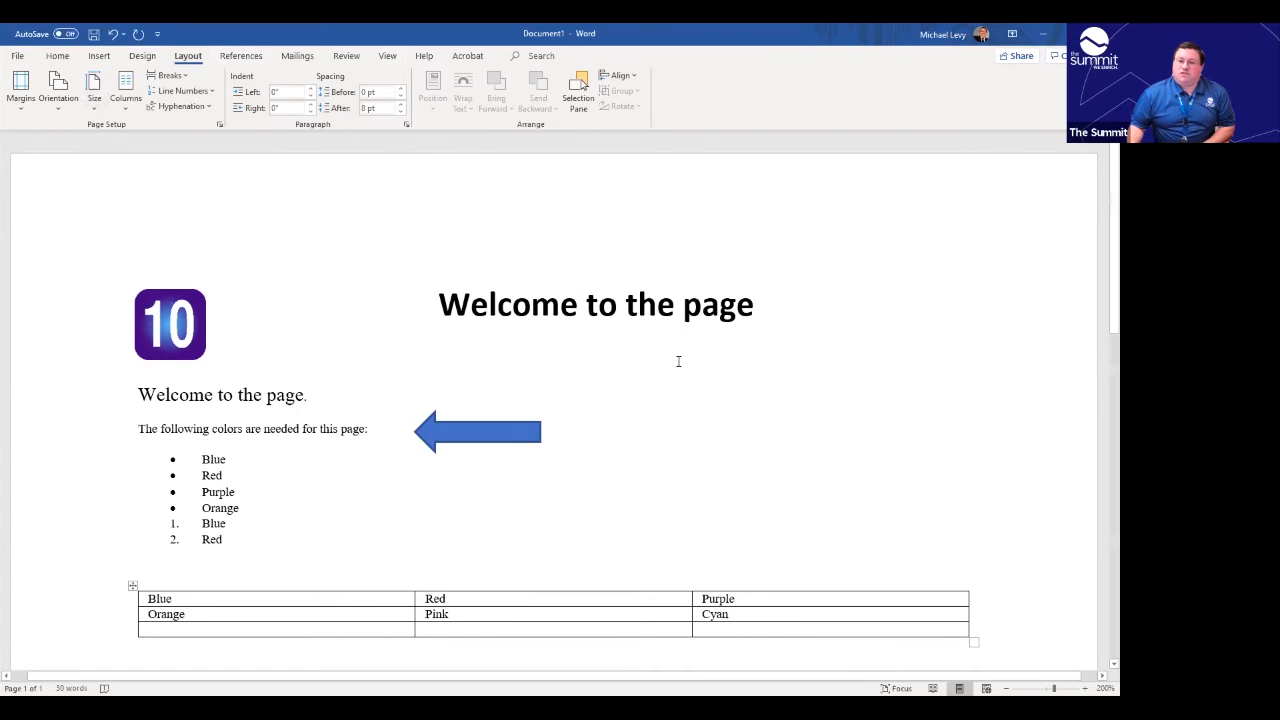
pyautogui.scroll(-2, 677, 360)
pyautogui.scroll(1, 680, 361)
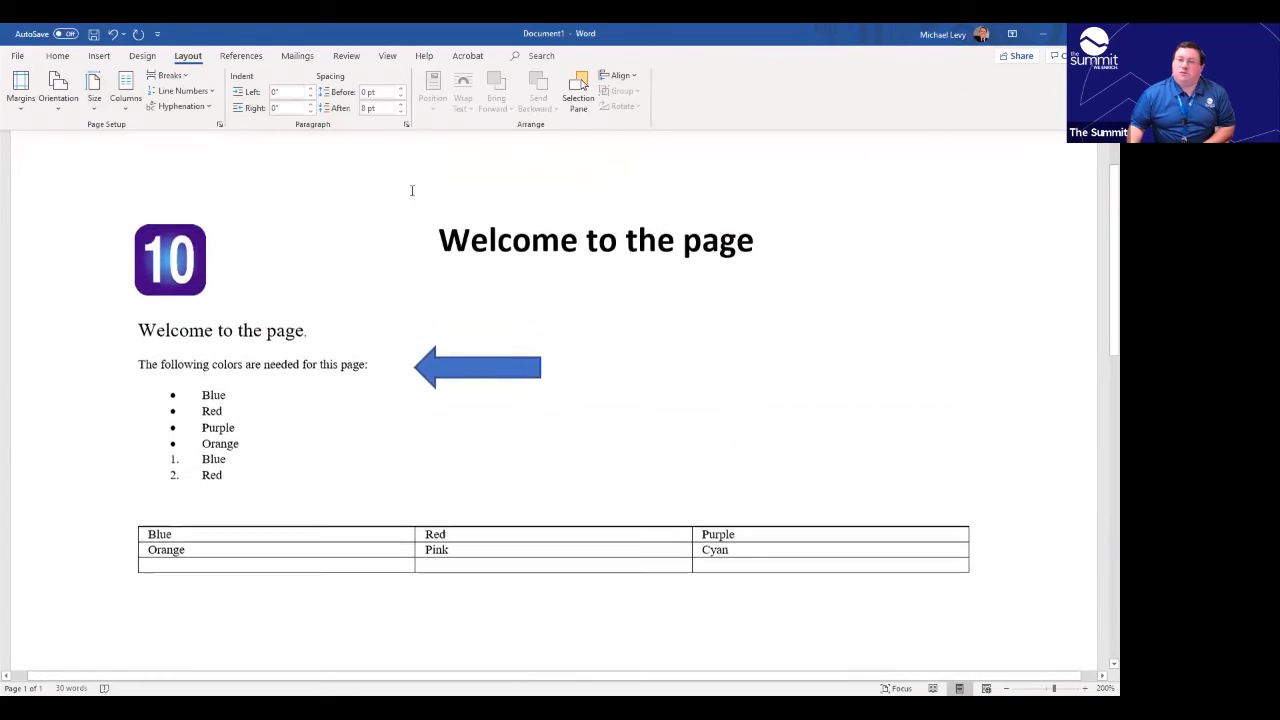
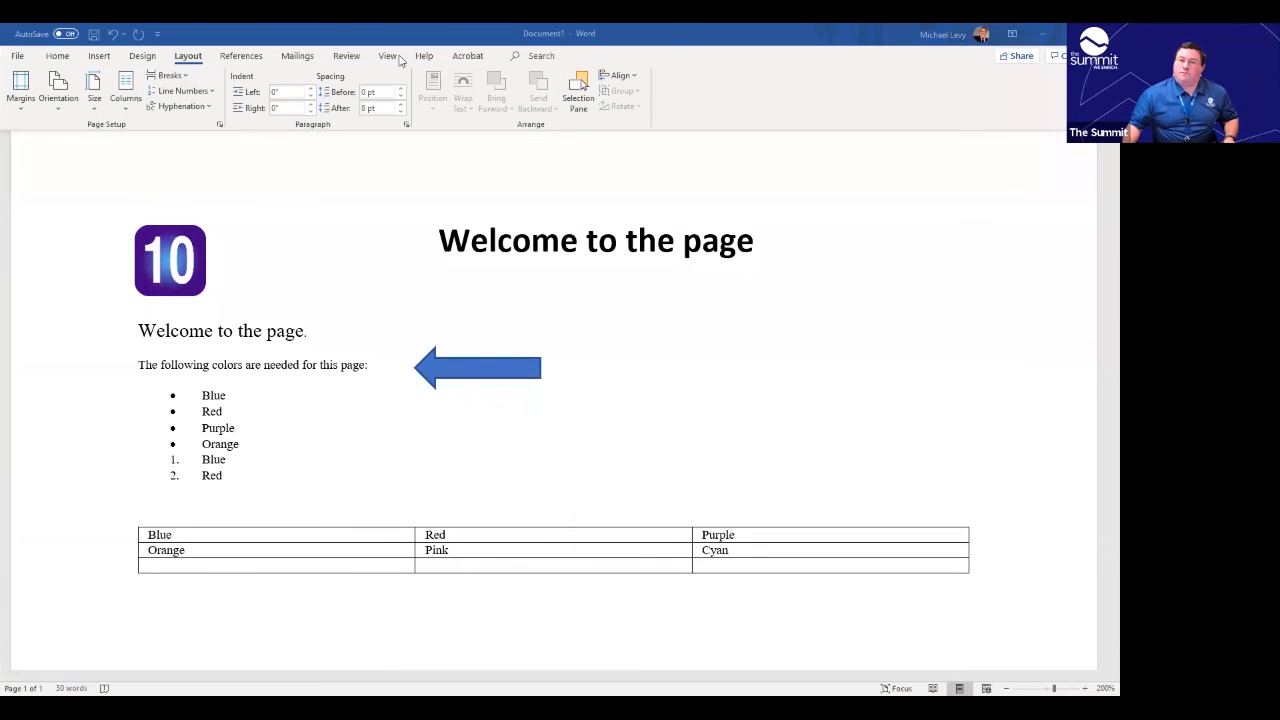
# Set the document's zoom to 100% after trying the 75% preset in the zoom settings.
pyautogui.click(396, 58)
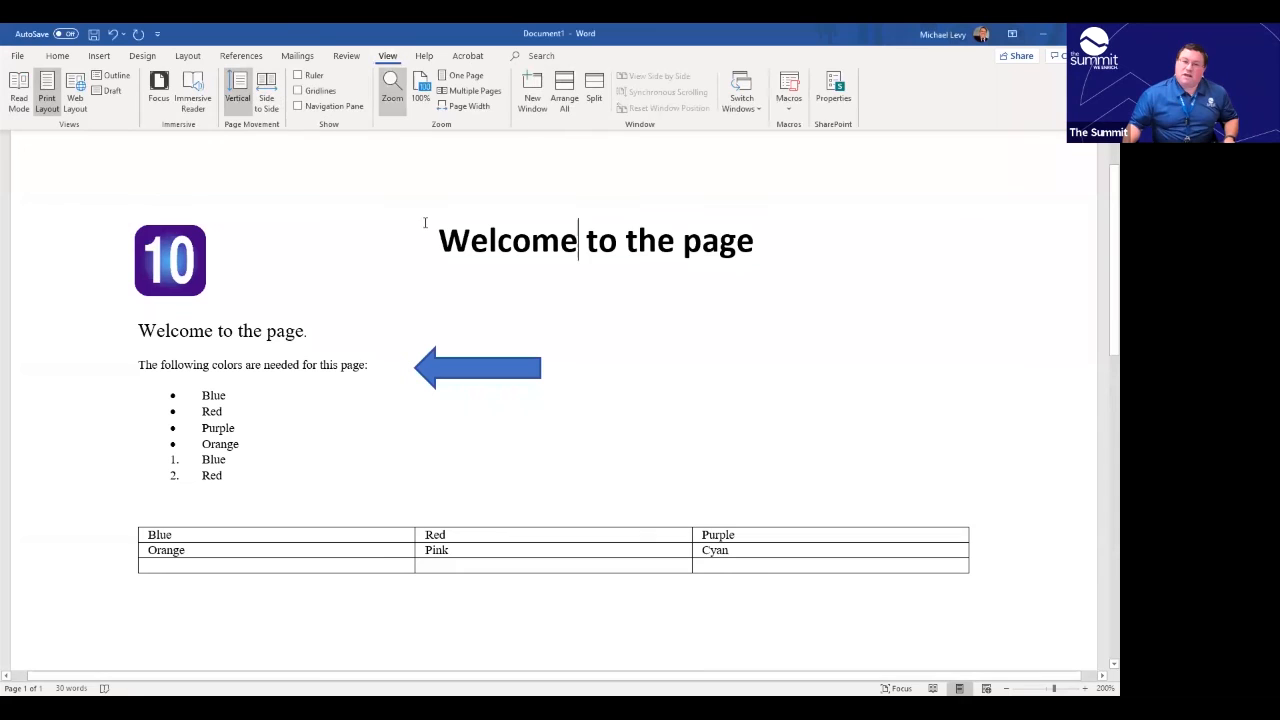
pyautogui.click(401, 101)
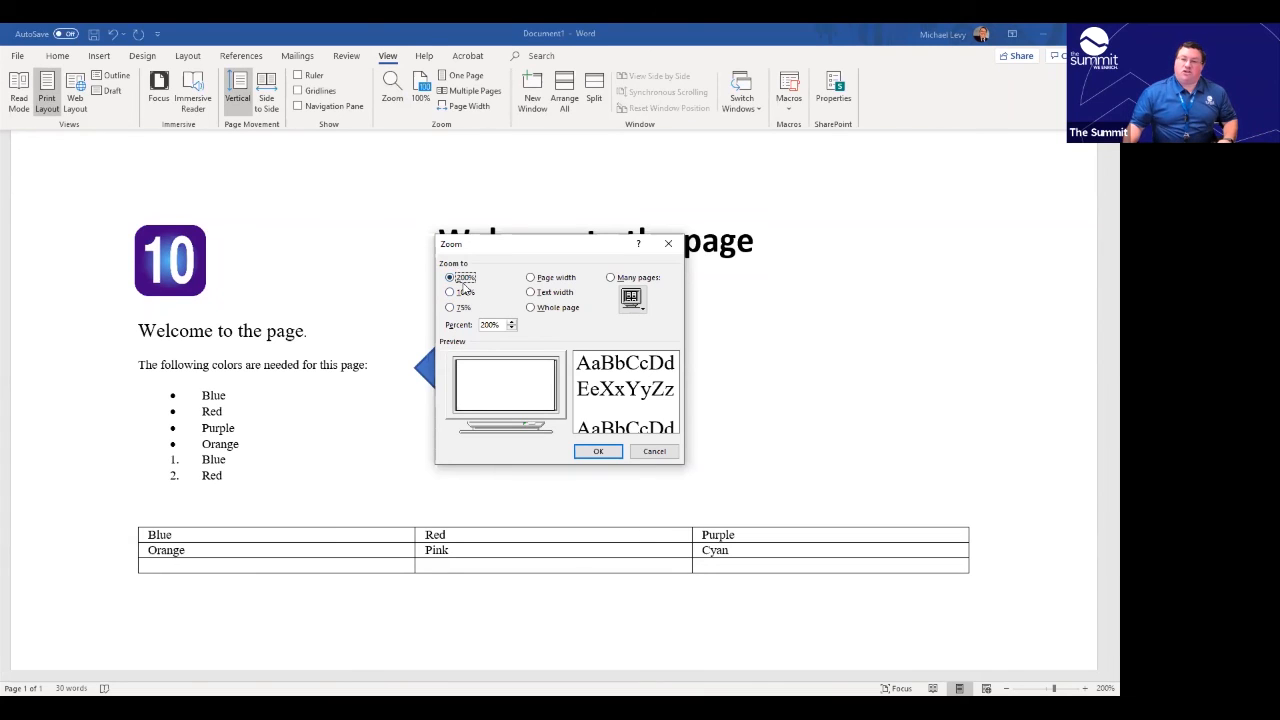
pyautogui.click(463, 292)
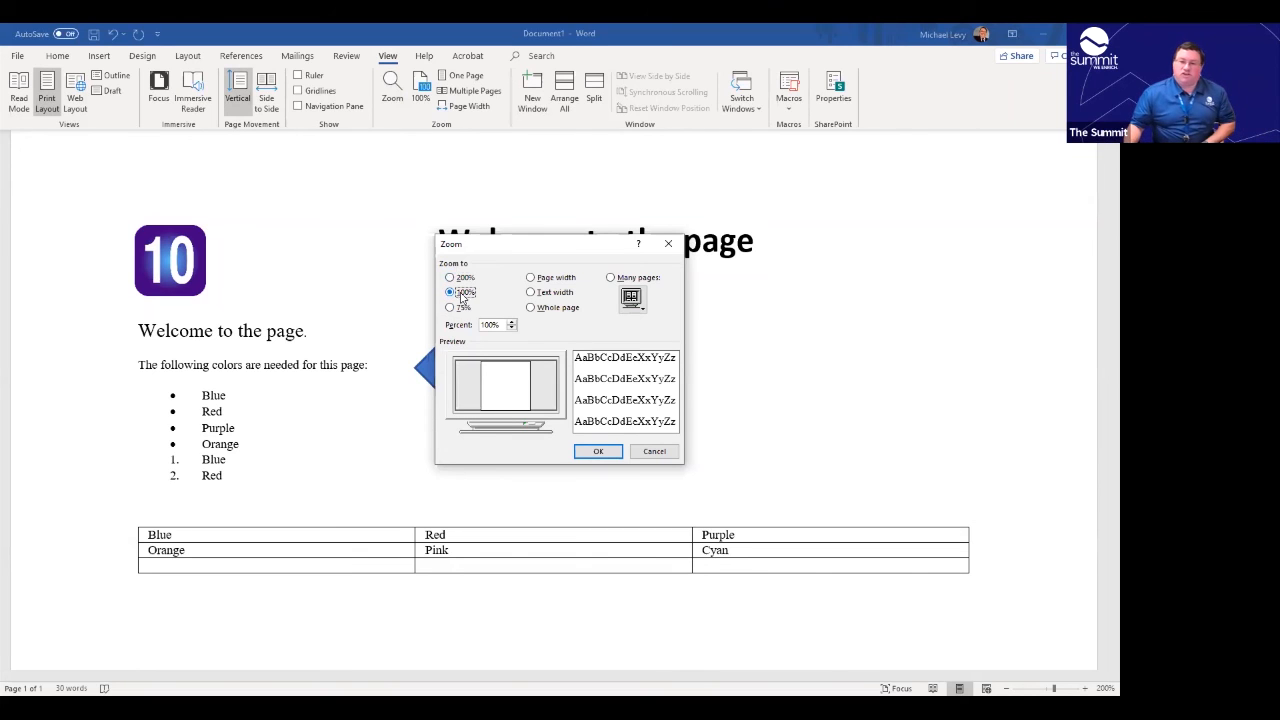
pyautogui.click(461, 307)
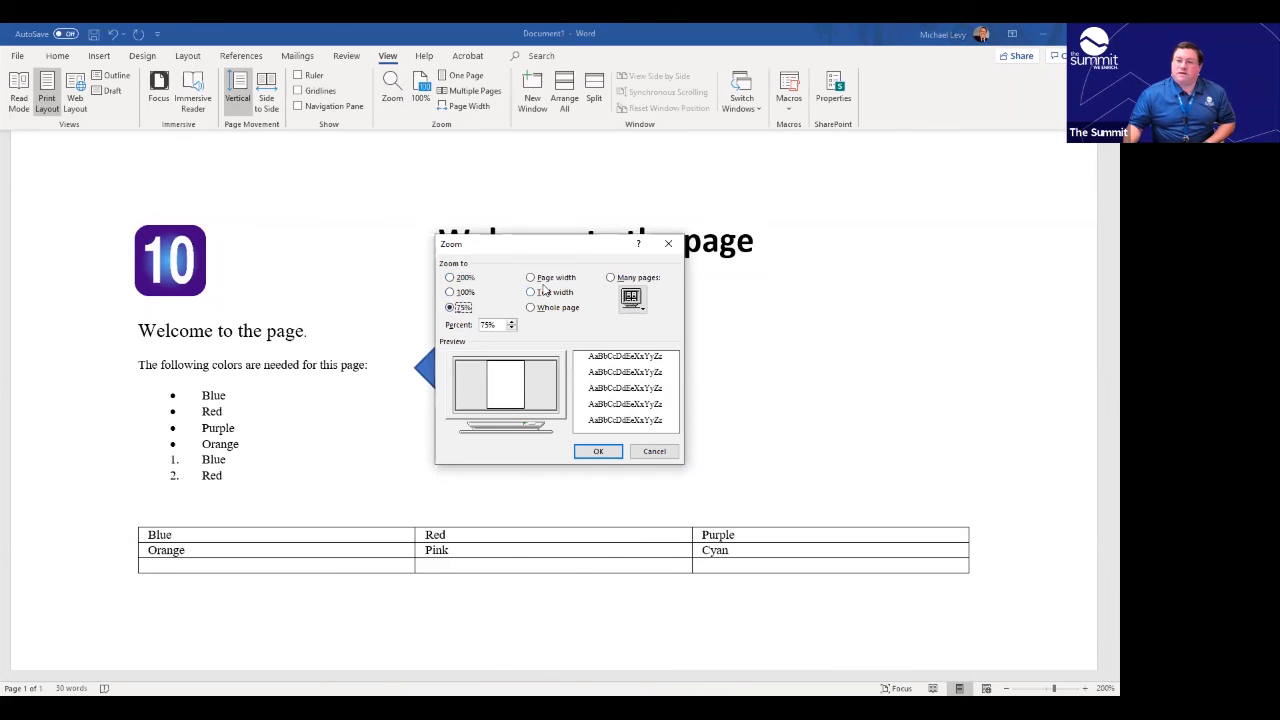
pyautogui.click(465, 292)
pyautogui.click(597, 452)
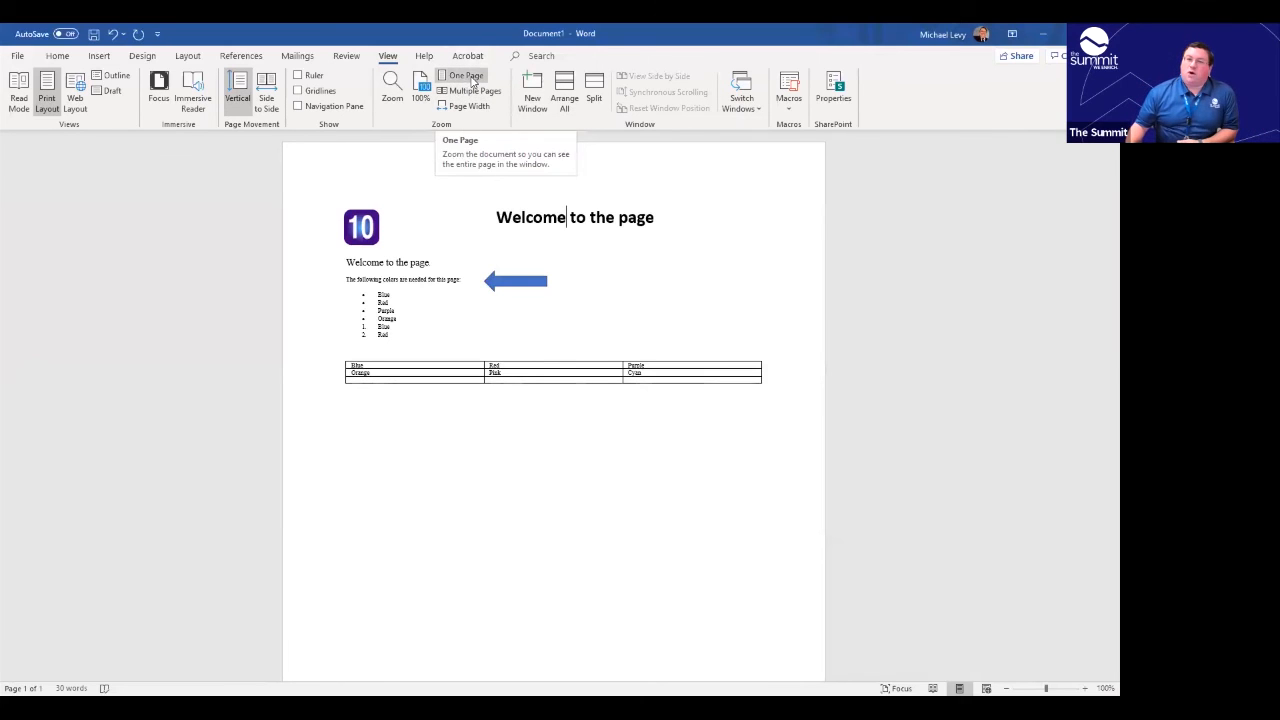
# Zoom the document to show one whole page, fit it to the page width, and return it to 100%.
pyautogui.click(474, 80)
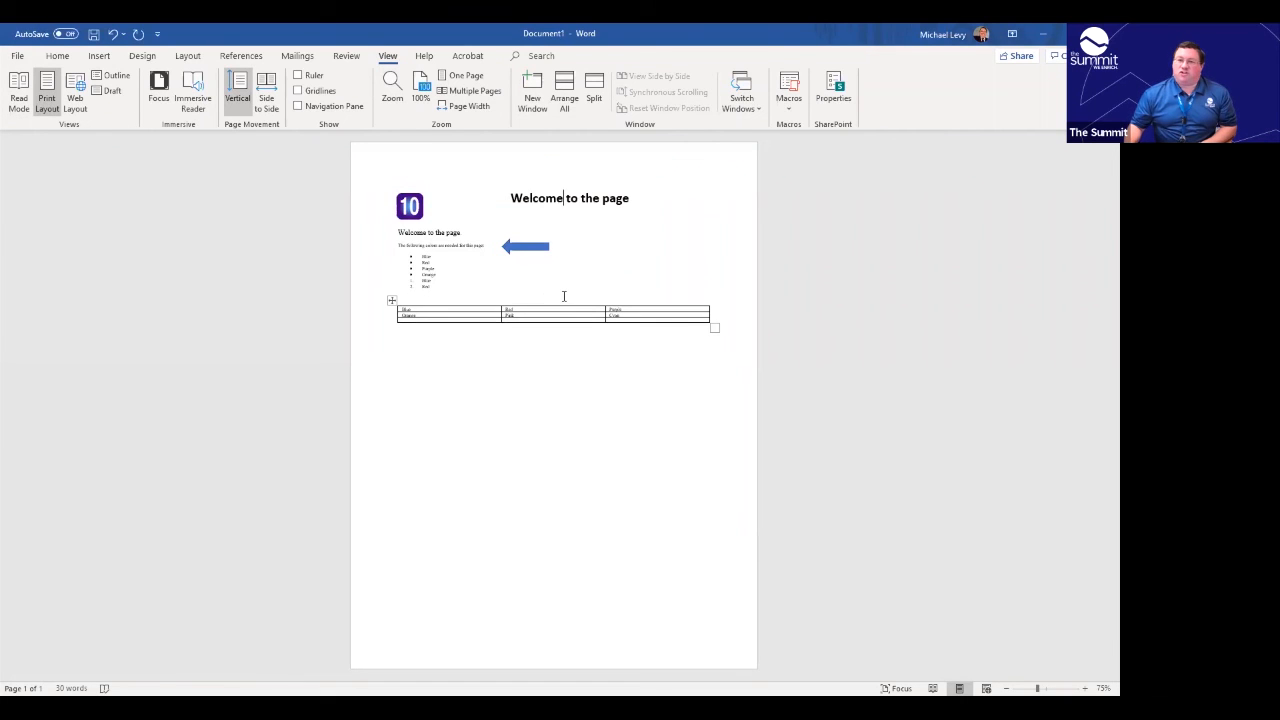
pyautogui.click(466, 107)
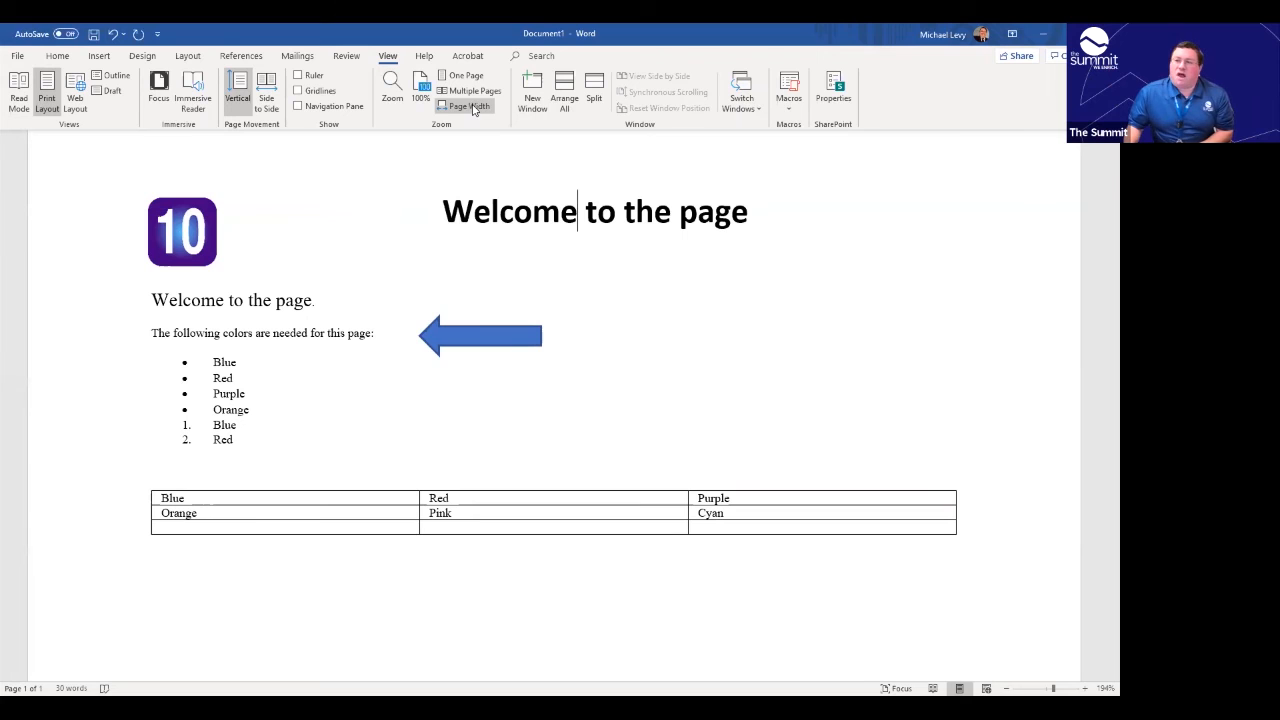
pyautogui.click(419, 90)
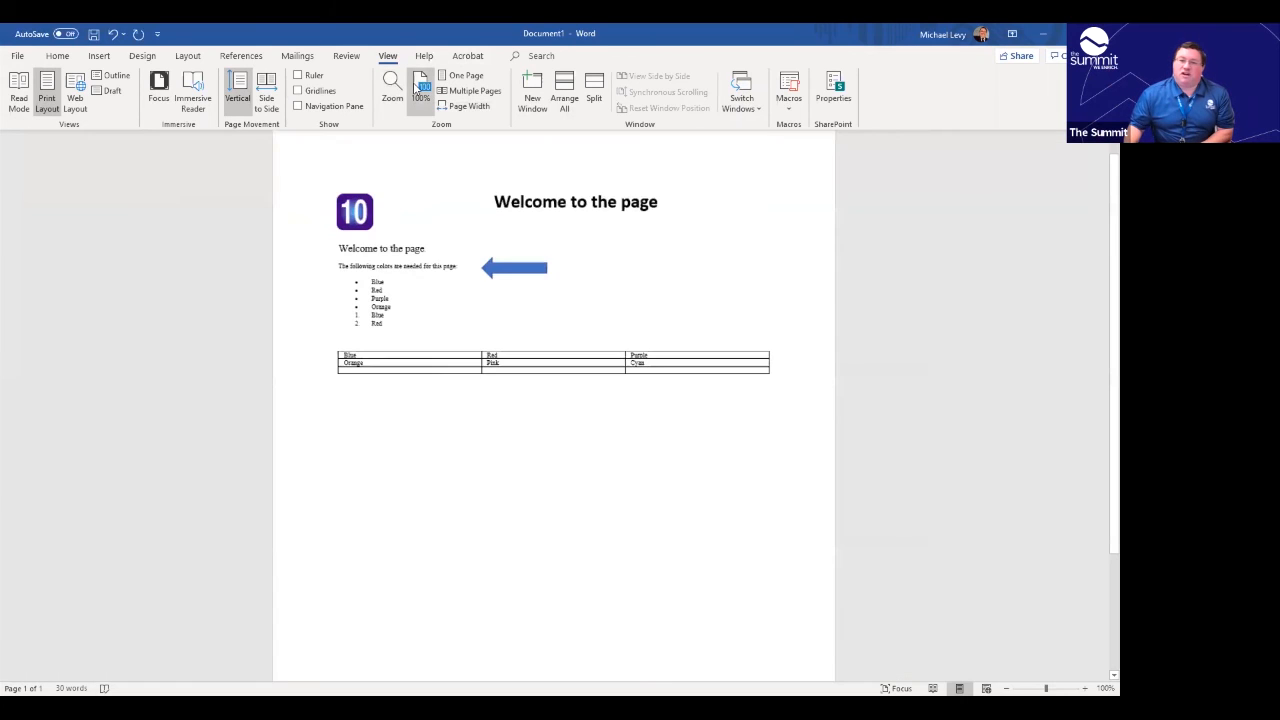